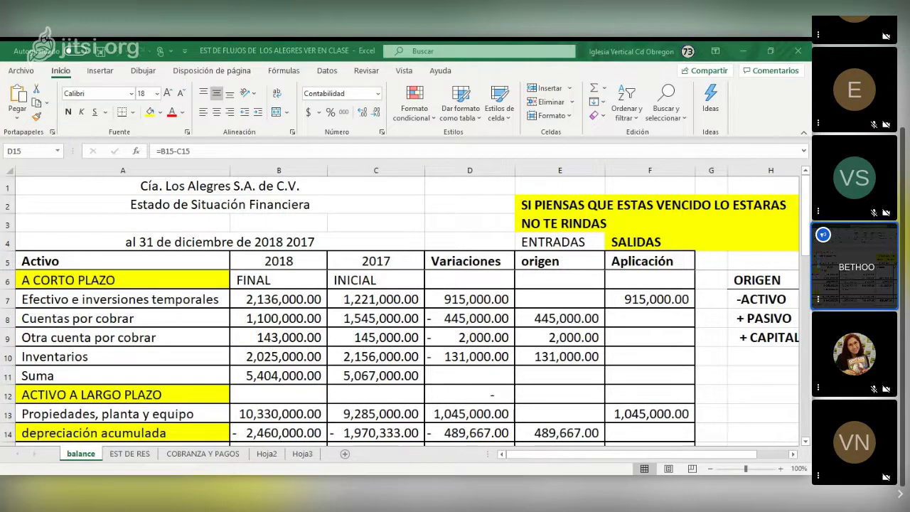
Step: Look over the Hoja3 cash flow template and the COBRANZA Y PAGOS sheet, and return to the balance sheet
{"action": "key", "text": "alt+Tab"}
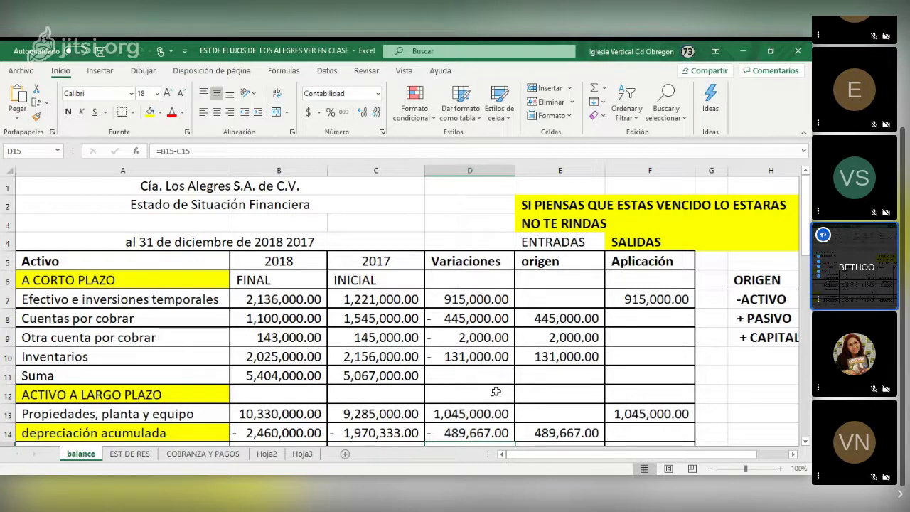
{"action": "left_click", "coordinate": [298, 454]}
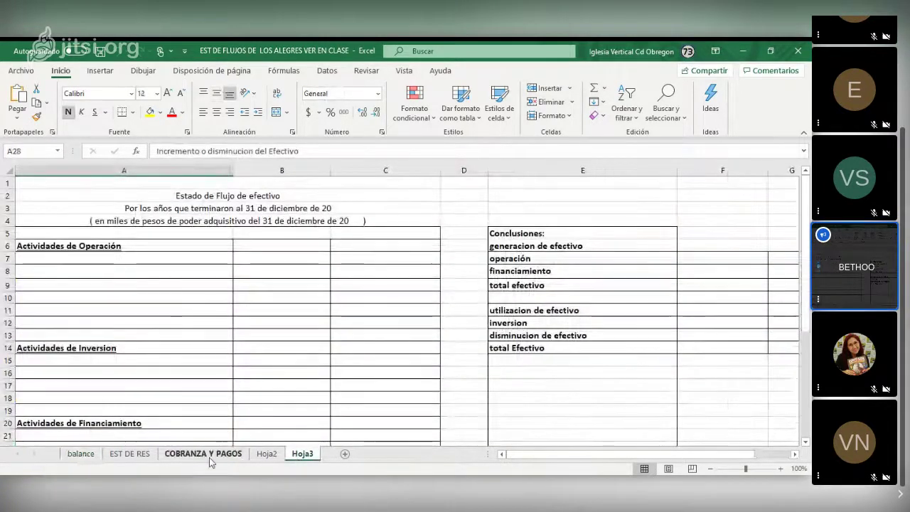
{"action": "left_click", "coordinate": [208, 457]}
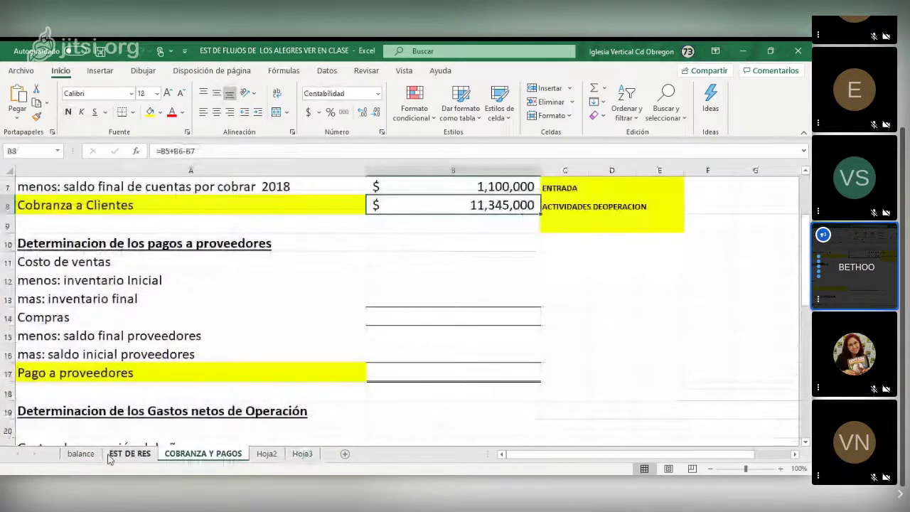
{"action": "left_click", "coordinate": [84, 455]}
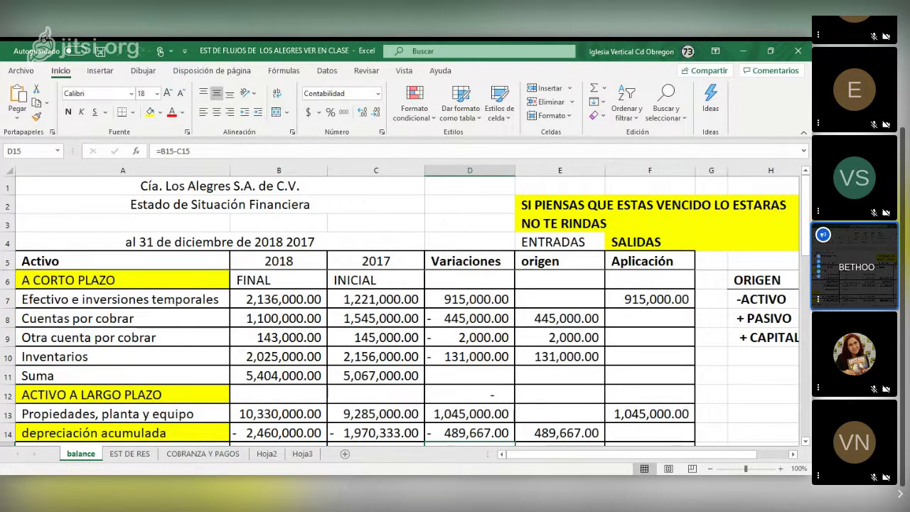
Step: Review the variations of the asset accounts, inspecting the variation formula for Efectivo e inversiones temporales
{"action": "scroll", "coordinate": [355, 356], "scroll_direction": "down", "scroll_amount": 2}
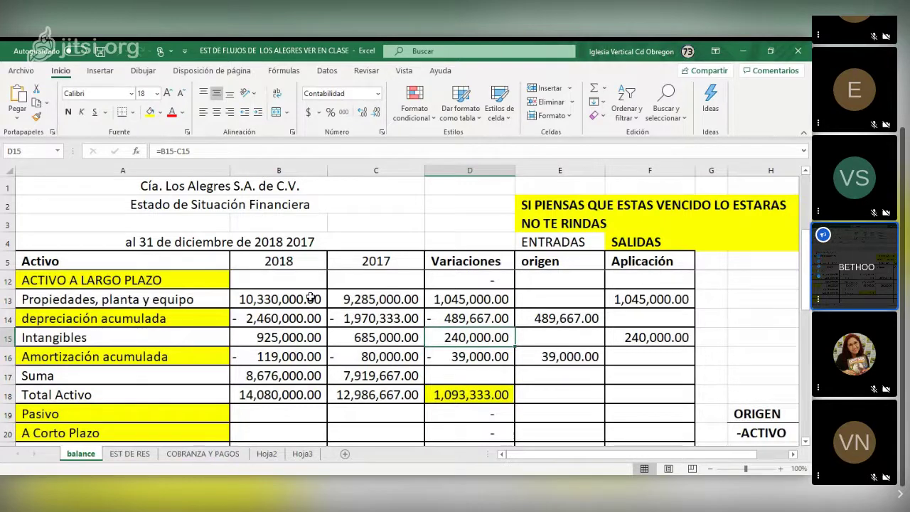
{"action": "scroll", "coordinate": [311, 297], "scroll_direction": "down", "scroll_amount": 1}
{"action": "scroll", "coordinate": [311, 297], "scroll_direction": "up", "scroll_amount": 3}
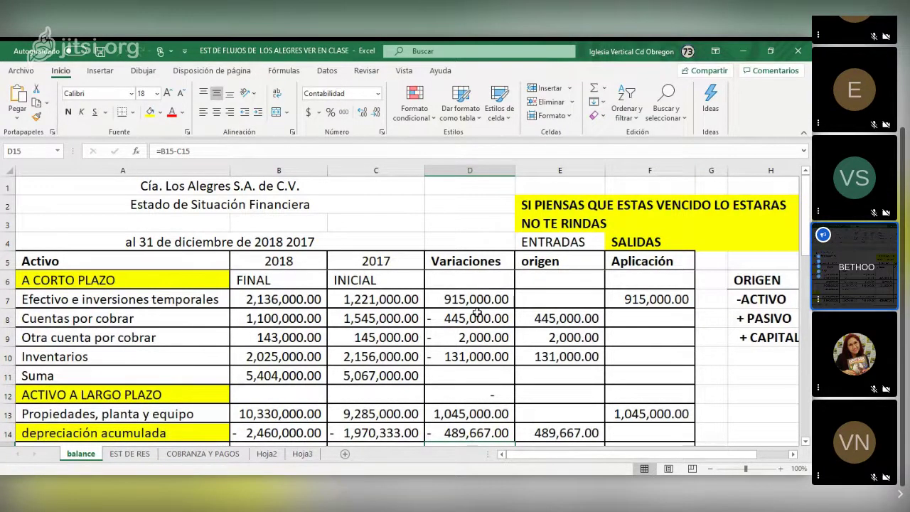
{"action": "left_click", "coordinate": [457, 296]}
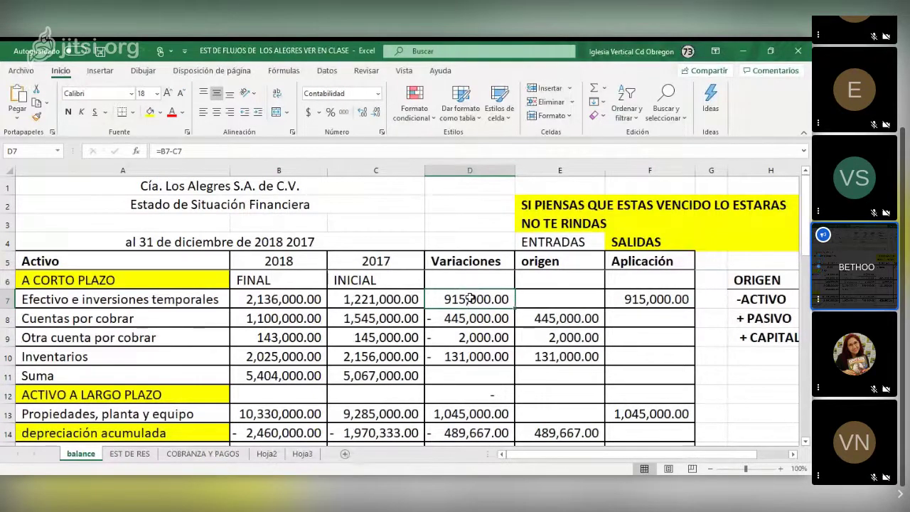
{"action": "scroll", "coordinate": [472, 302], "scroll_direction": "down", "scroll_amount": 1}
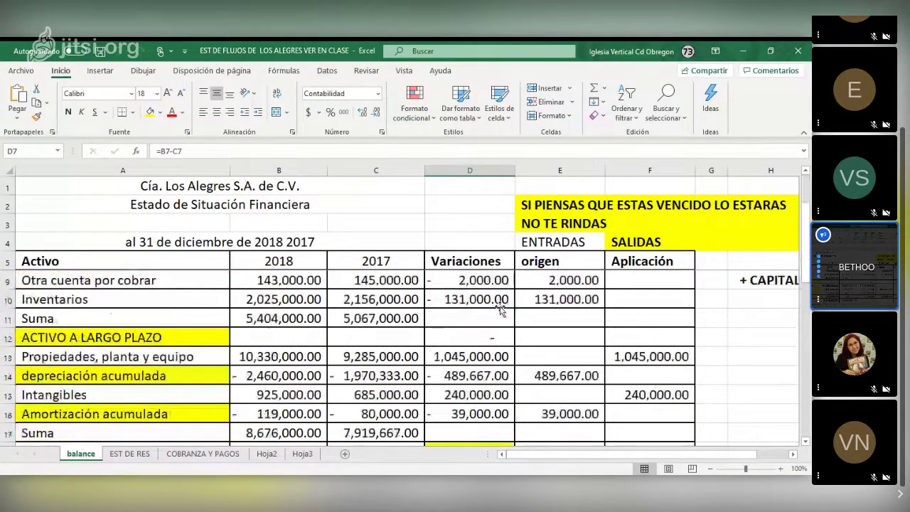
{"action": "scroll", "coordinate": [500, 308], "scroll_direction": "down", "scroll_amount": 3}
{"action": "scroll", "coordinate": [487, 307], "scroll_direction": "up", "scroll_amount": 2}
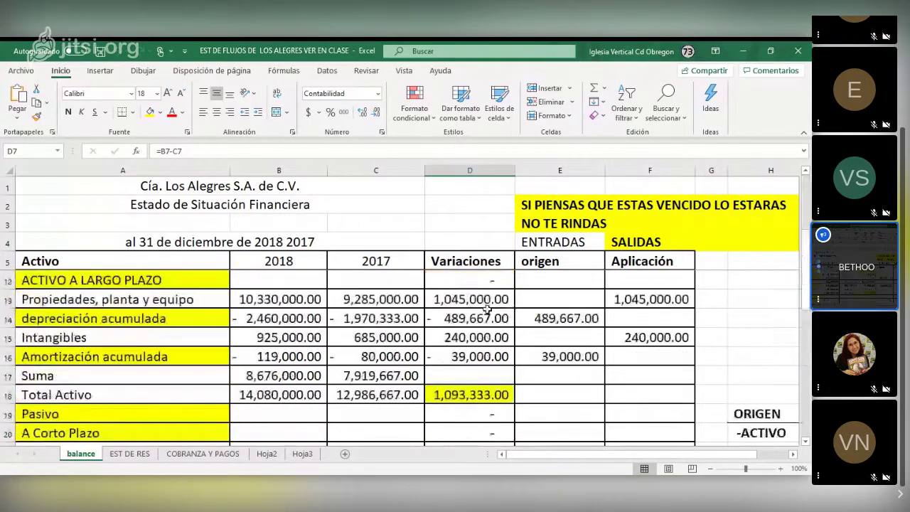
{"action": "scroll", "coordinate": [488, 307], "scroll_direction": "up", "scroll_amount": 2}
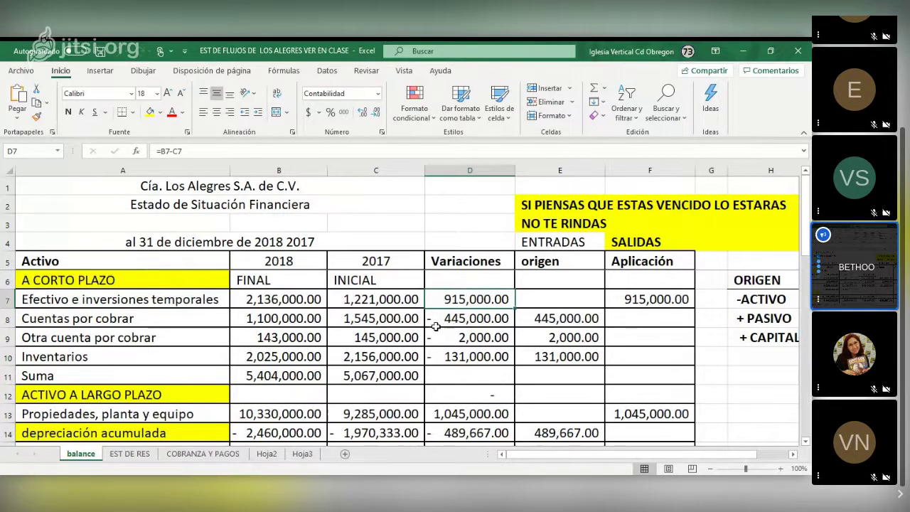
Step: Review the variations of the liability and equity accounts down to the Total Pasivo + Capital row
{"action": "scroll", "coordinate": [459, 309], "scroll_direction": "down", "scroll_amount": 3}
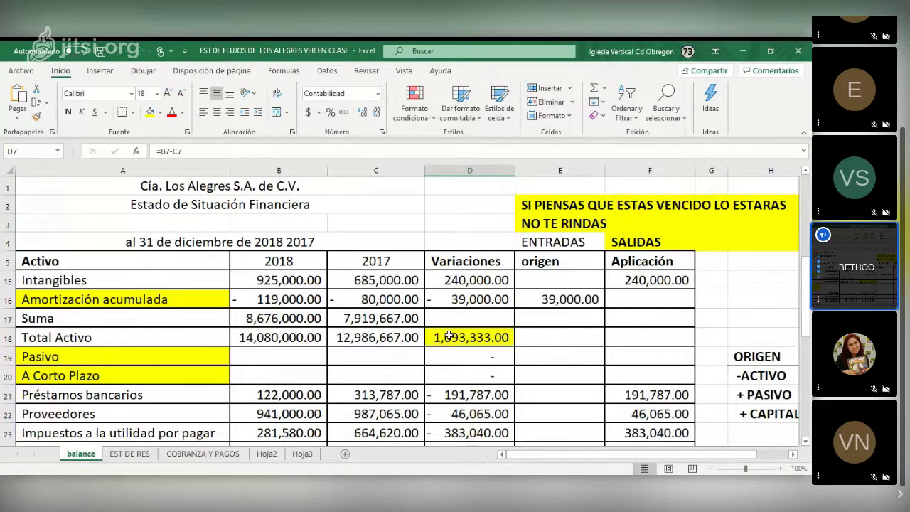
{"action": "scroll", "coordinate": [449, 360], "scroll_direction": "down", "scroll_amount": 3}
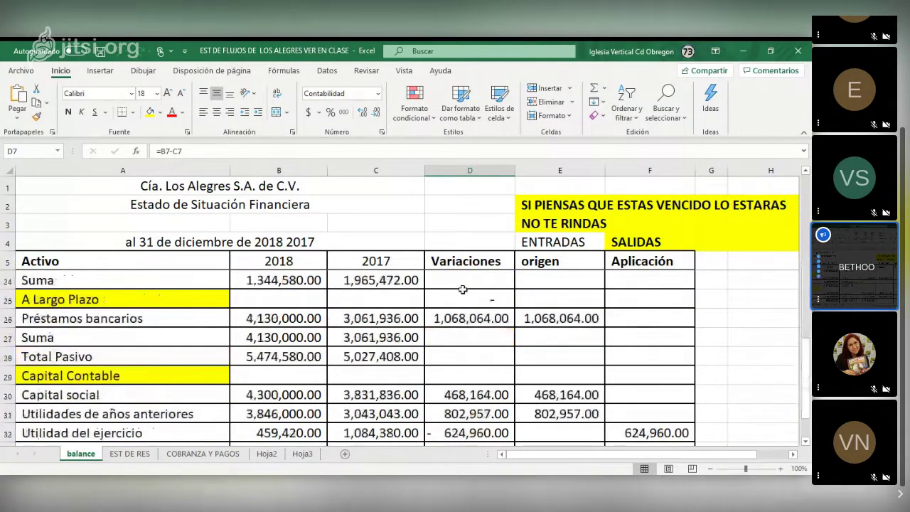
{"action": "scroll", "coordinate": [443, 381], "scroll_direction": "down", "scroll_amount": 1}
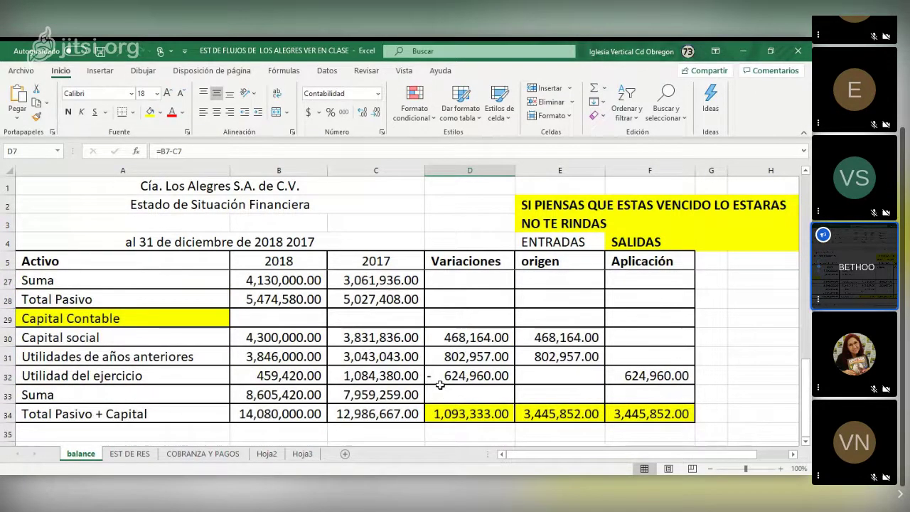
{"action": "scroll", "coordinate": [440, 384], "scroll_direction": "up", "scroll_amount": 7}
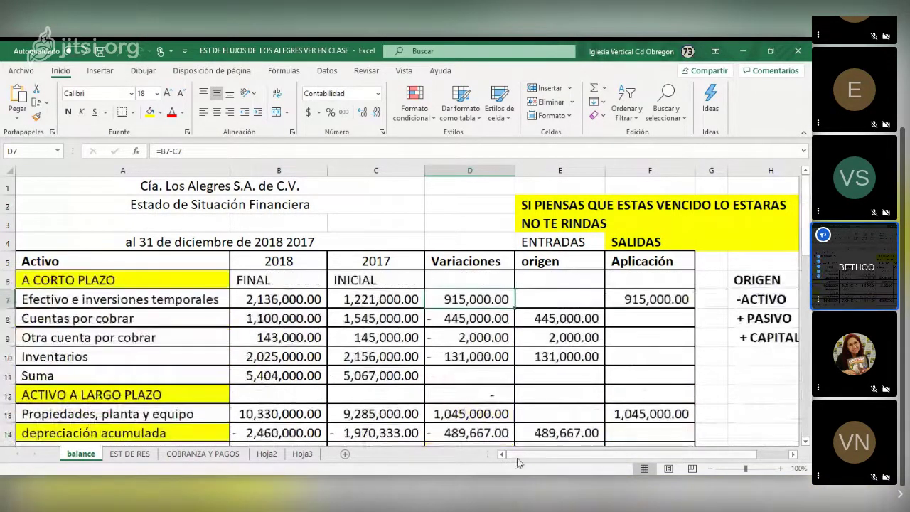
Step: Compare the classification of Efectivo and Cuentas por cobrar with the ORIGEN and APLICACIÓN rules table beside the balance
{"action": "left_click_drag", "start_coordinate": [518, 455], "coordinate": [537, 456]}
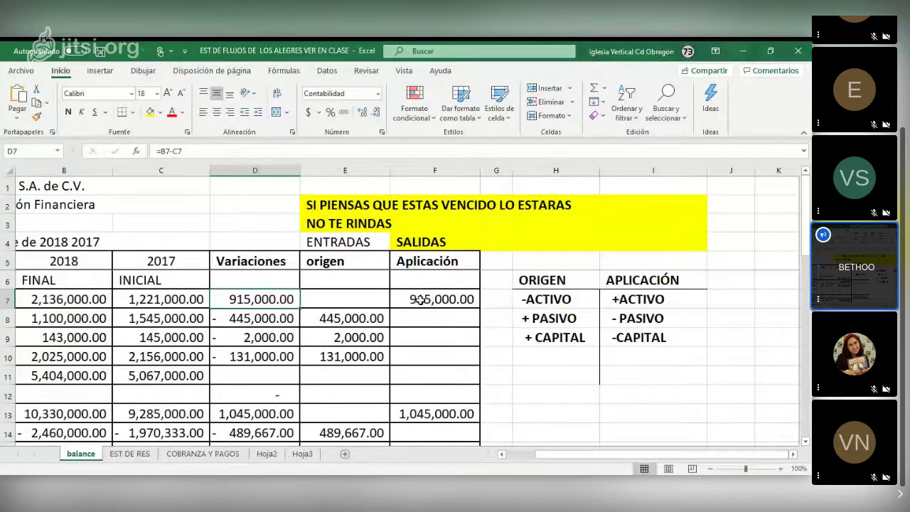
{"action": "scroll", "coordinate": [256, 277], "scroll_direction": "left", "scroll_amount": 2}
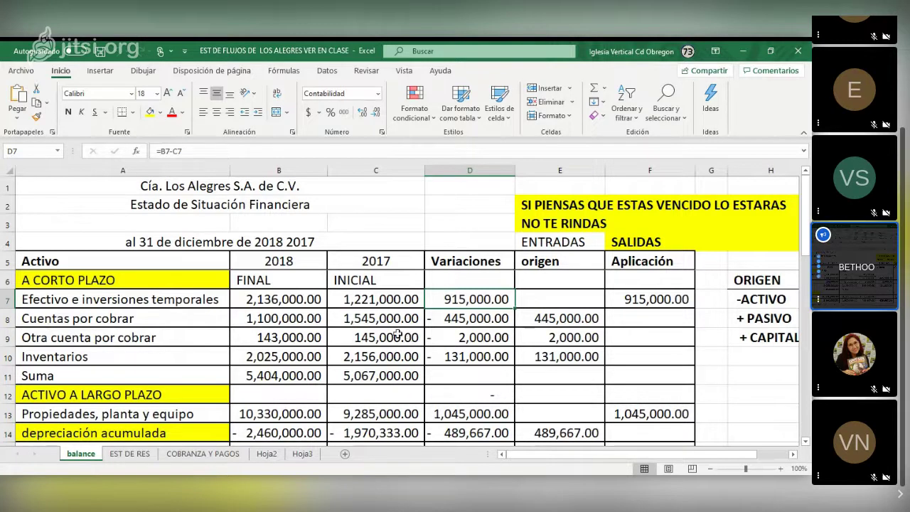
{"action": "left_click", "coordinate": [355, 321]}
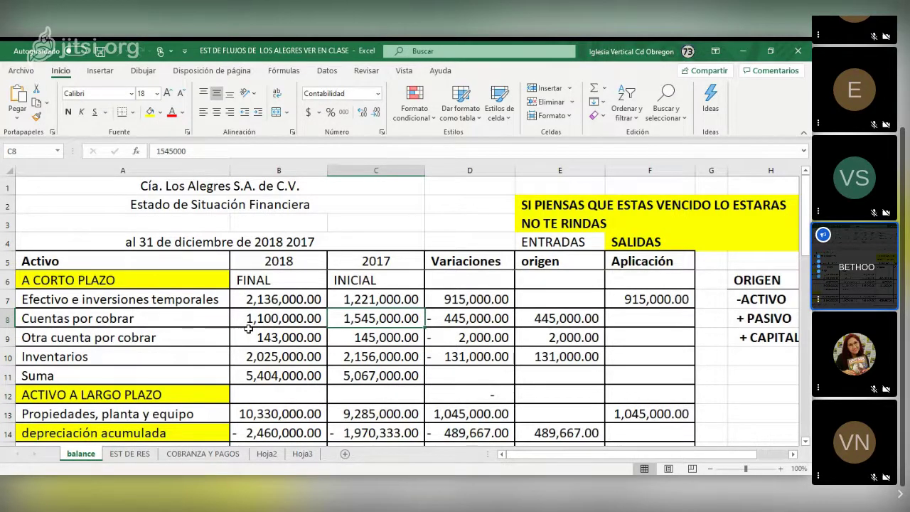
{"action": "left_click", "coordinate": [453, 320]}
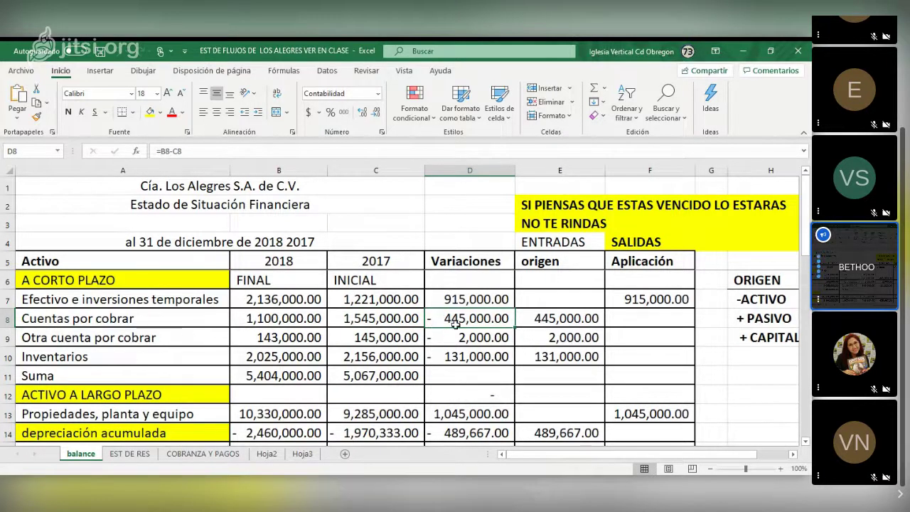
{"action": "left_click", "coordinate": [556, 322]}
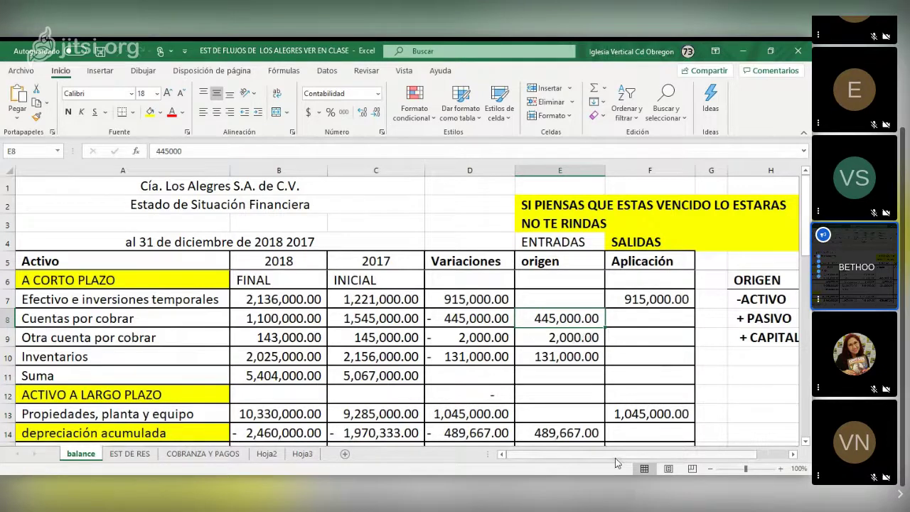
{"action": "left_click_drag", "start_coordinate": [616, 461], "coordinate": [646, 458]}
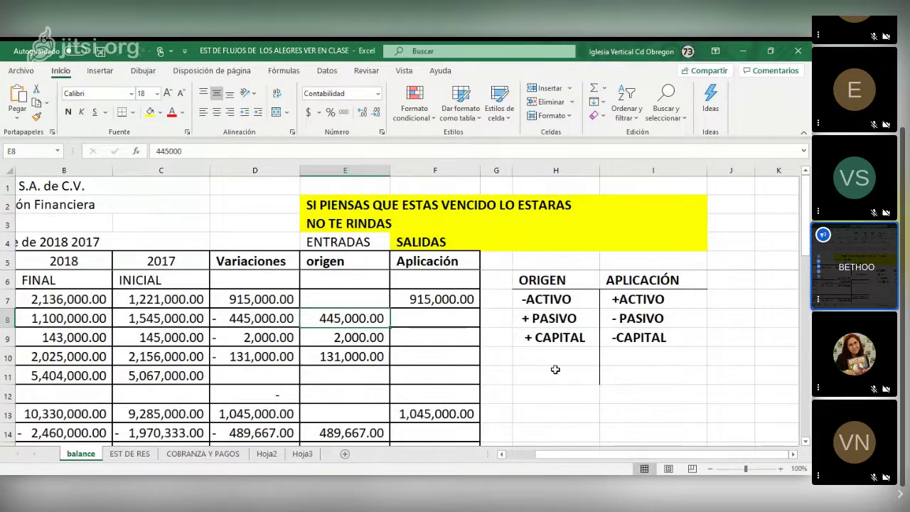
{"action": "left_click", "coordinate": [529, 341]}
{"action": "left_click", "coordinate": [523, 454]}
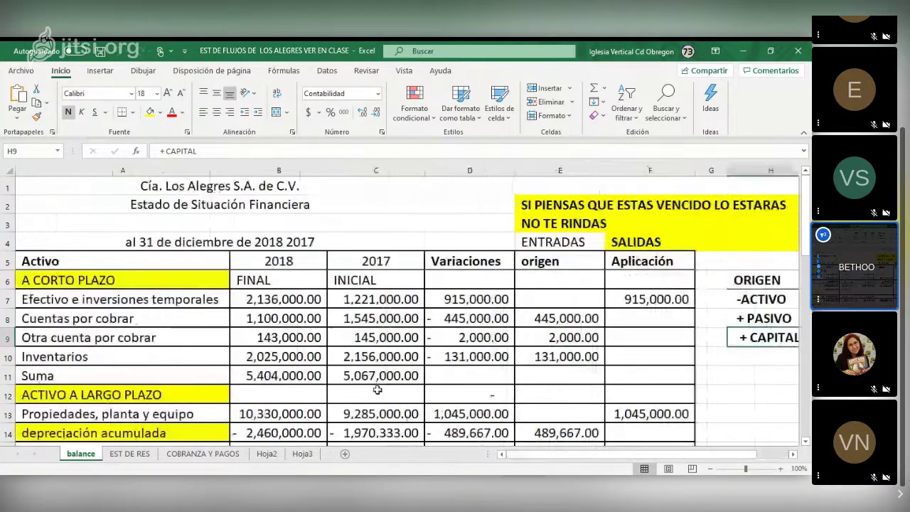
Step: Examine the variation and Aplicación amounts of the short-term Préstamos bancarios and Proveedores liabilities
{"action": "scroll", "coordinate": [373, 379], "scroll_direction": "down", "scroll_amount": 3}
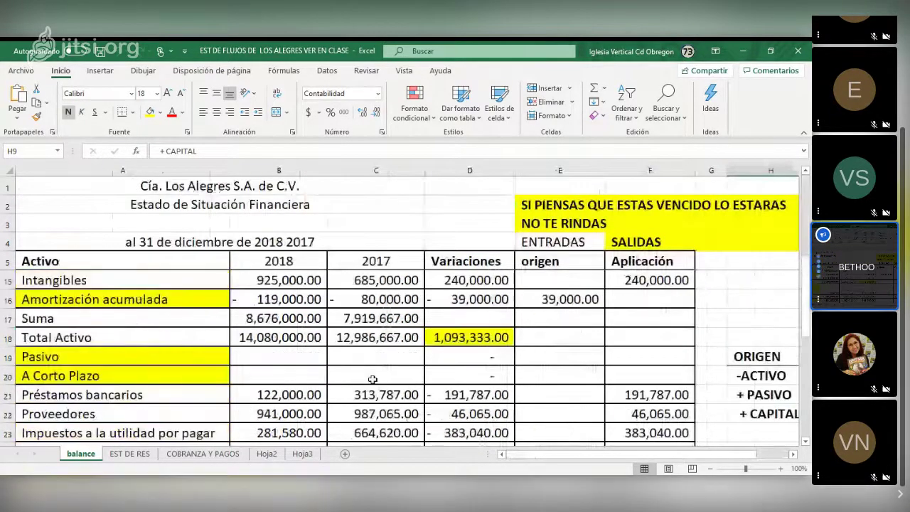
{"action": "scroll", "coordinate": [372, 378], "scroll_direction": "down", "scroll_amount": 1}
{"action": "scroll", "coordinate": [373, 378], "scroll_direction": "down", "scroll_amount": 1}
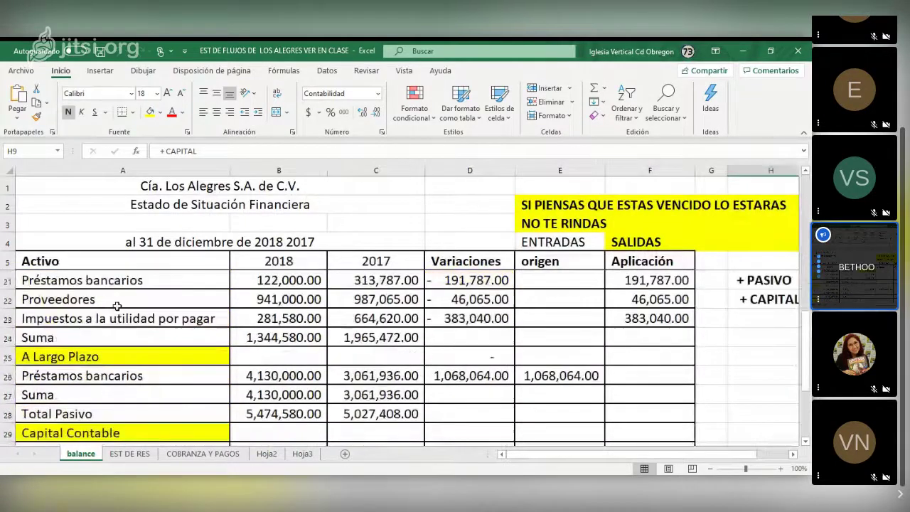
{"action": "scroll", "coordinate": [356, 281], "scroll_direction": "up", "scroll_amount": 1}
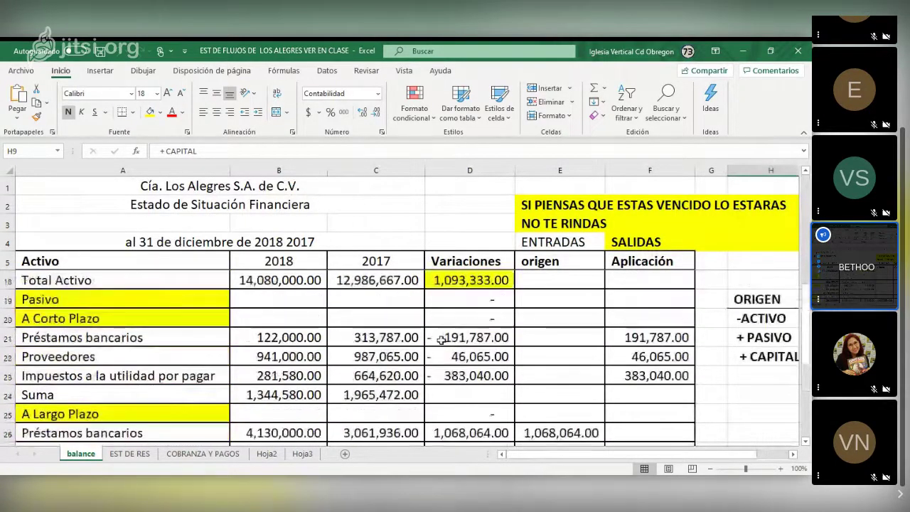
{"action": "left_click", "coordinate": [443, 336]}
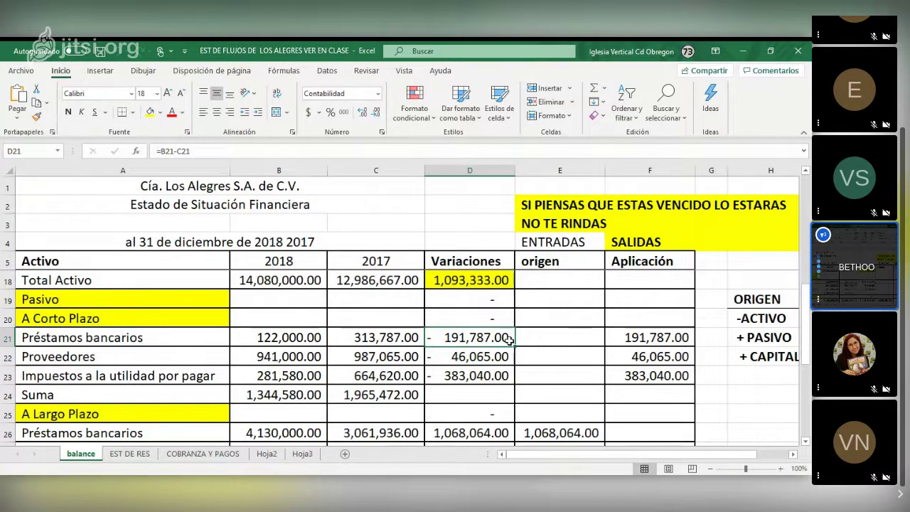
{"action": "left_click", "coordinate": [627, 337]}
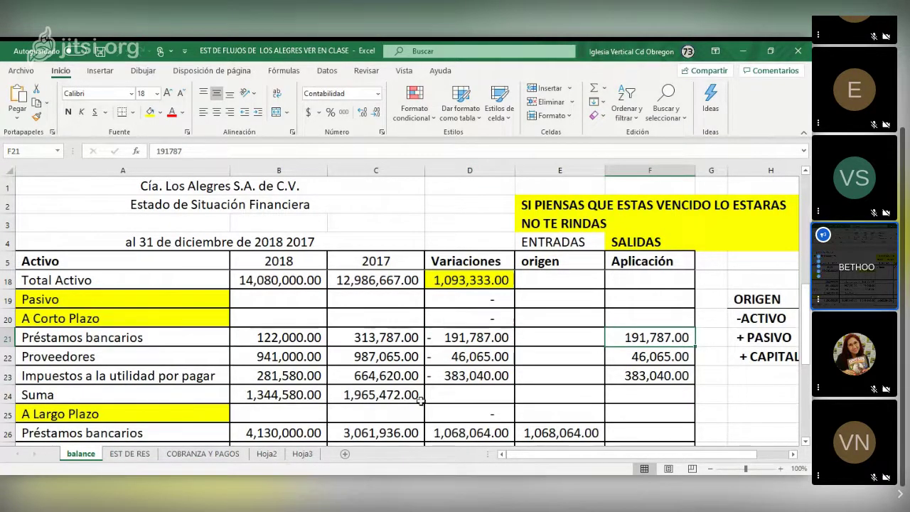
{"action": "left_click", "coordinate": [436, 353]}
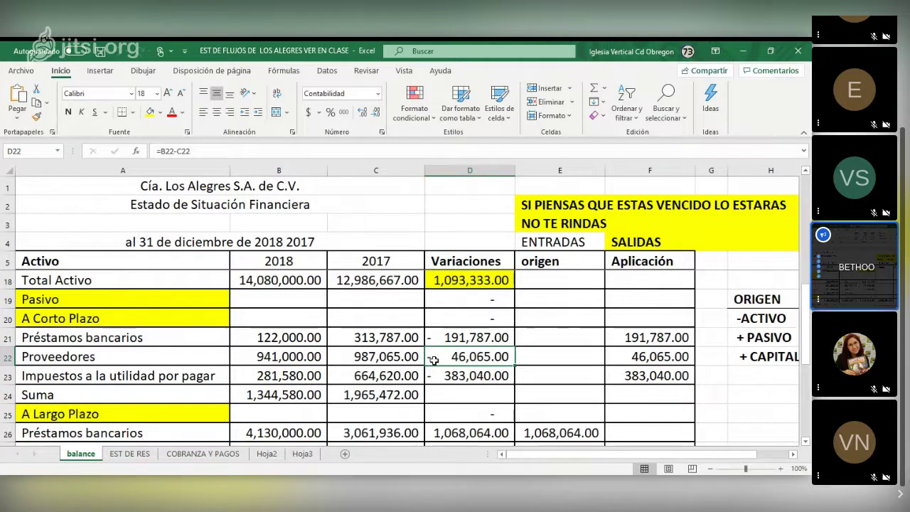
{"action": "left_click", "coordinate": [640, 358]}
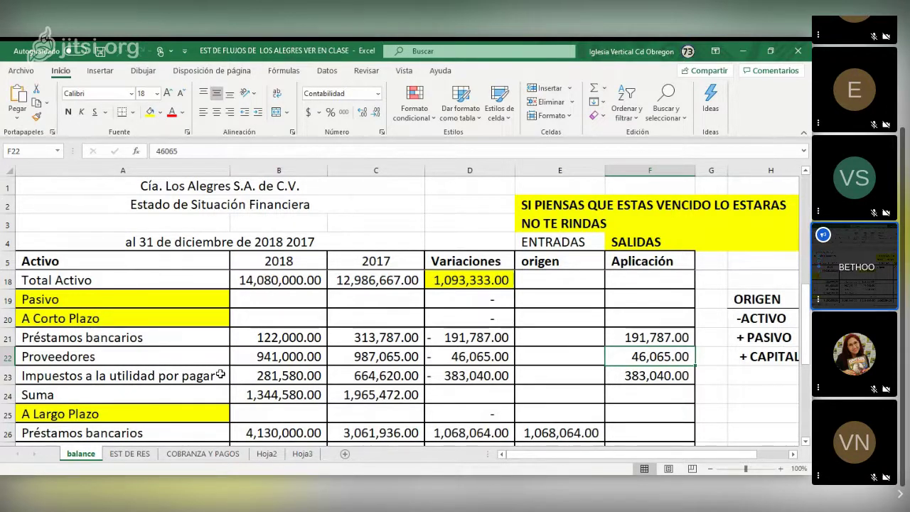
Step: Examine how the Capital Contable variations are classified: Capital social, Utilidades de años anteriores and Utilidad del ejercicio
{"action": "scroll", "coordinate": [320, 375], "scroll_direction": "down", "scroll_amount": 1}
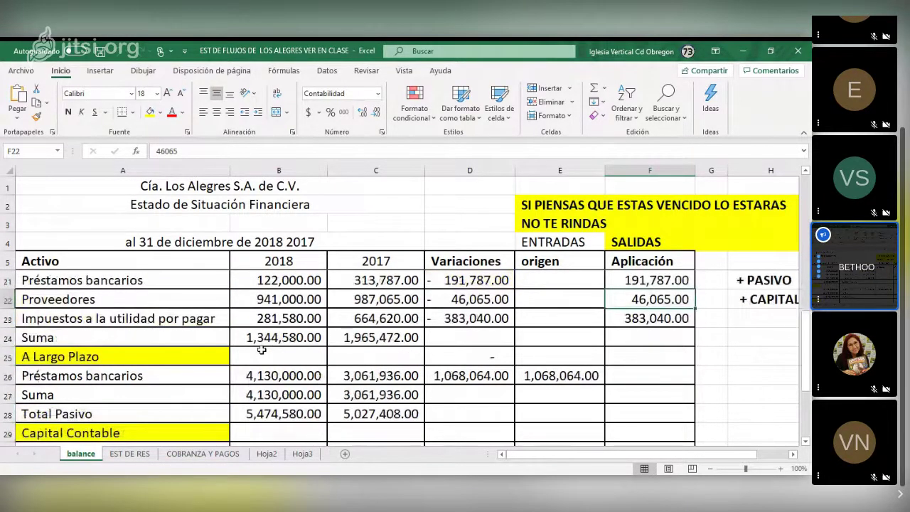
{"action": "scroll", "coordinate": [391, 398], "scroll_direction": "down", "scroll_amount": 2}
{"action": "left_click_drag", "start_coordinate": [523, 456], "coordinate": [511, 368]}
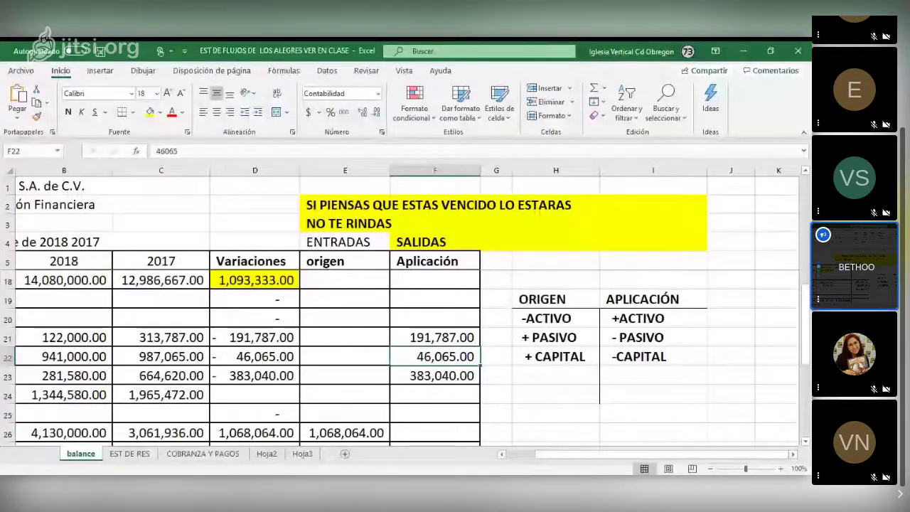
{"action": "scroll", "coordinate": [538, 281], "scroll_direction": "down", "scroll_amount": 4}
{"action": "left_click", "coordinate": [474, 280]}
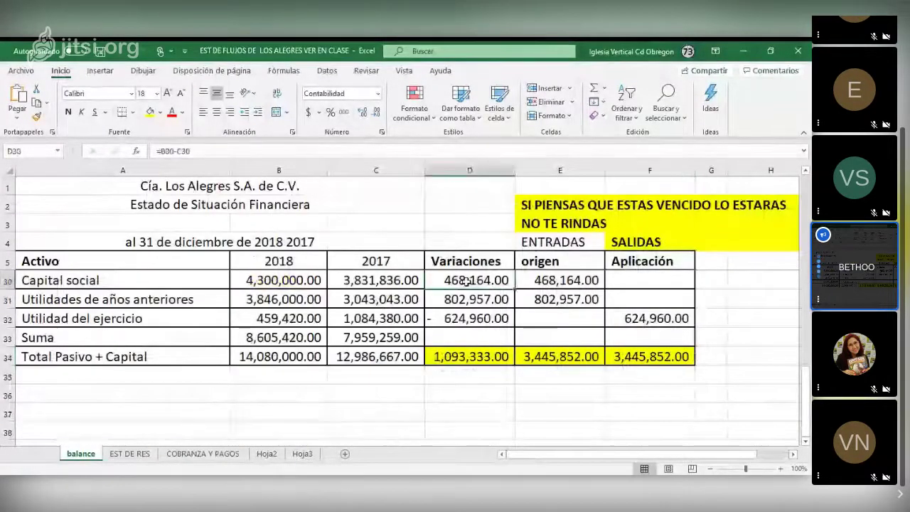
{"action": "scroll", "coordinate": [449, 318], "scroll_direction": "up", "scroll_amount": 1}
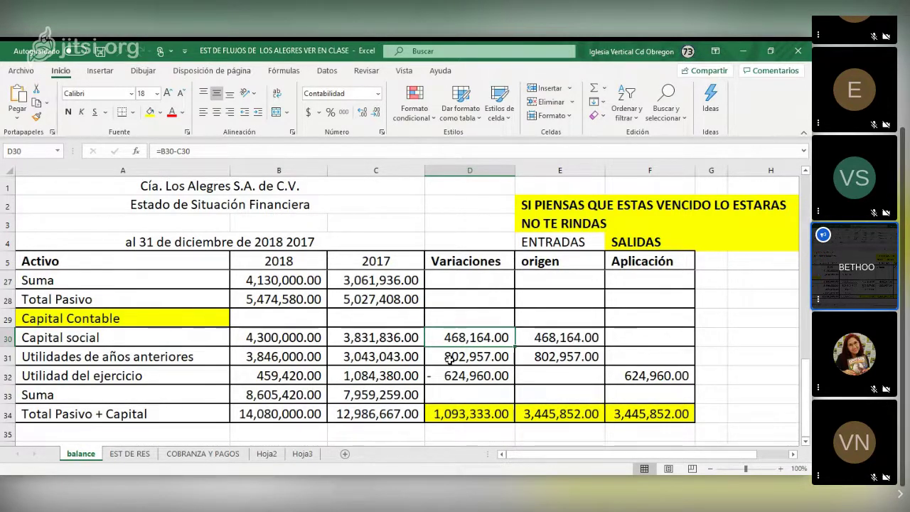
{"action": "left_click", "coordinate": [540, 356]}
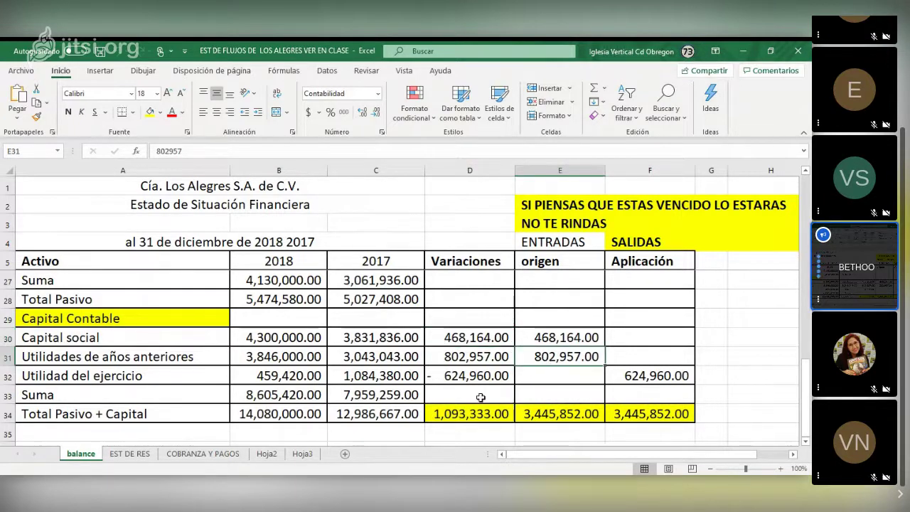
{"action": "left_click", "coordinate": [435, 378]}
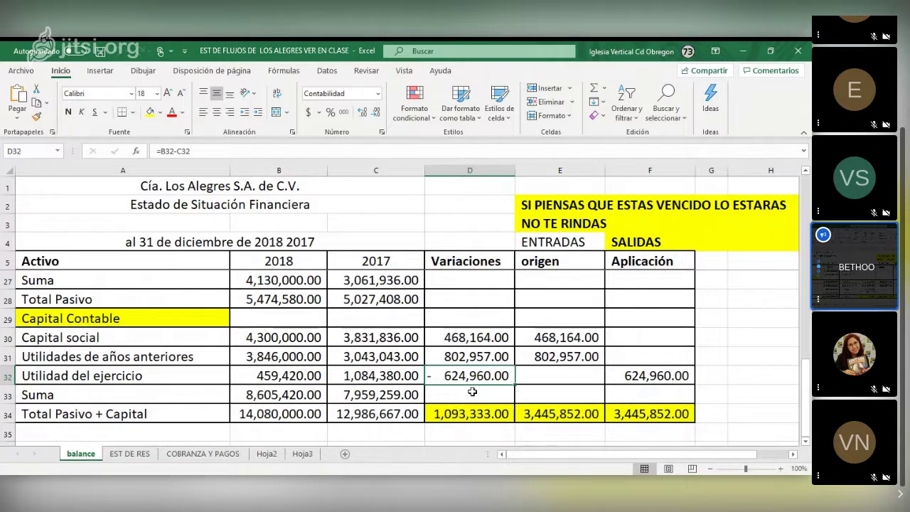
{"action": "key", "text": "Right"}
{"action": "key", "text": "Right"}
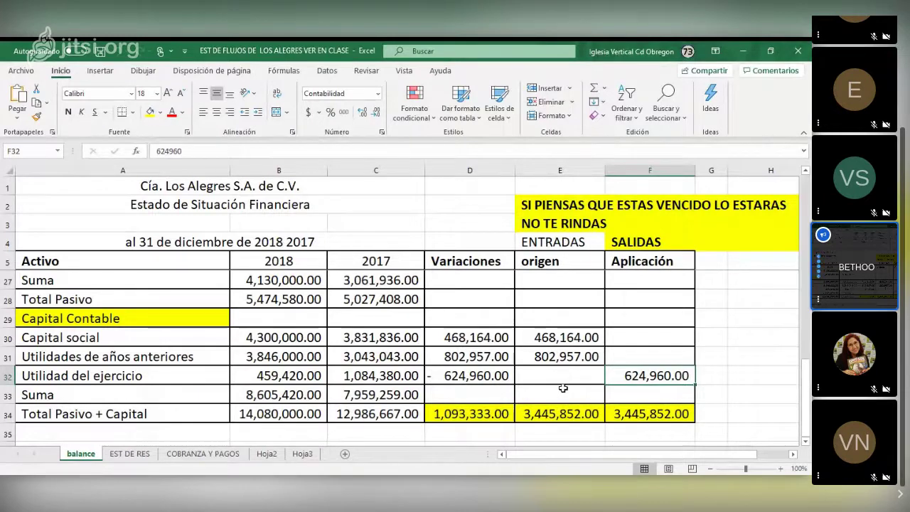
Step: Compare the origen and Aplicación totals in the Total Pasivo + Capital row and inspect their sum formulas
{"action": "scroll", "coordinate": [561, 383], "scroll_direction": "up", "scroll_amount": 6}
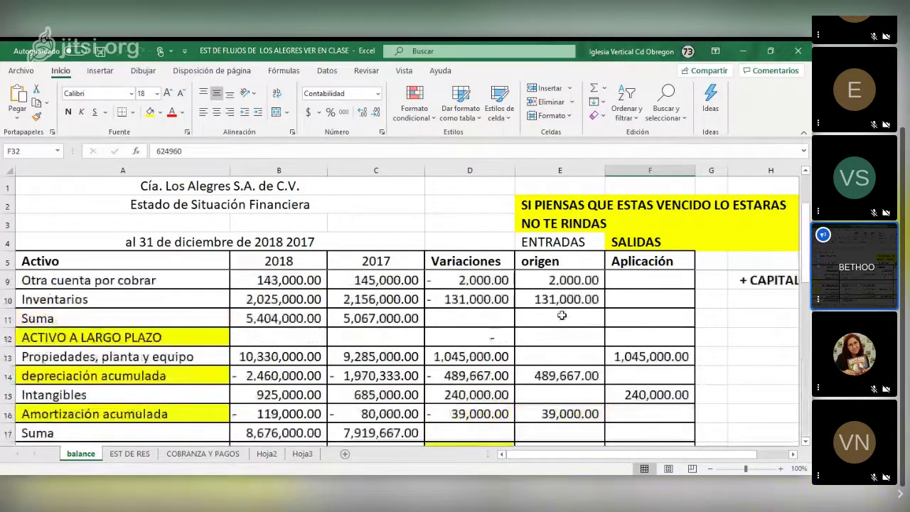
{"action": "scroll", "coordinate": [549, 295], "scroll_direction": "down", "scroll_amount": 3}
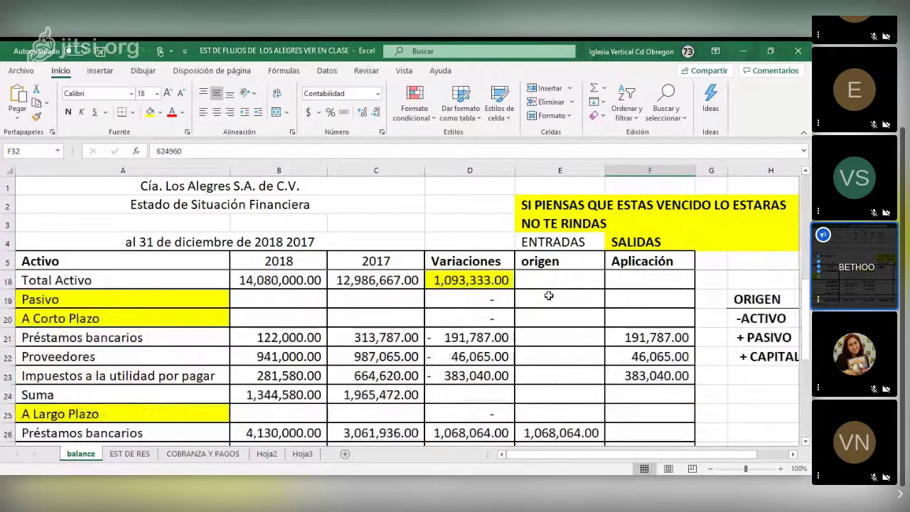
{"action": "scroll", "coordinate": [530, 392], "scroll_direction": "down", "scroll_amount": 3}
{"action": "scroll", "coordinate": [530, 393], "scroll_direction": "down", "scroll_amount": 1}
{"action": "left_click", "coordinate": [560, 413]}
{"action": "scroll", "coordinate": [666, 327], "scroll_direction": "up", "scroll_amount": 3}
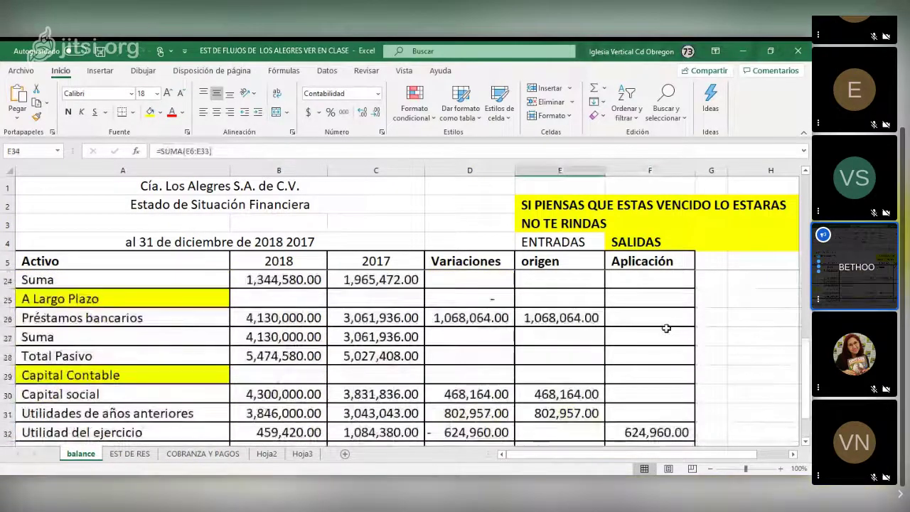
{"action": "scroll", "coordinate": [666, 327], "scroll_direction": "up", "scroll_amount": 3}
{"action": "scroll", "coordinate": [636, 294], "scroll_direction": "down", "scroll_amount": 5}
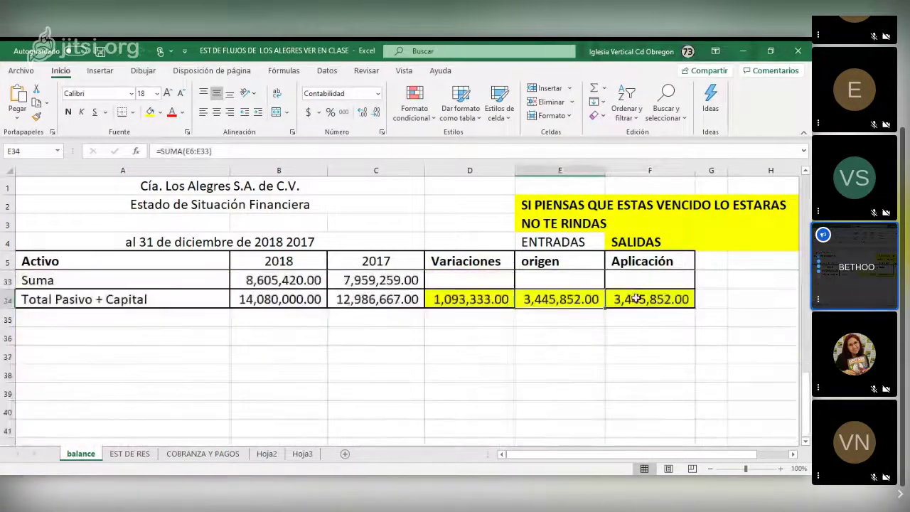
{"action": "left_click", "coordinate": [635, 297]}
{"action": "scroll", "coordinate": [511, 307], "scroll_direction": "down", "scroll_amount": 1}
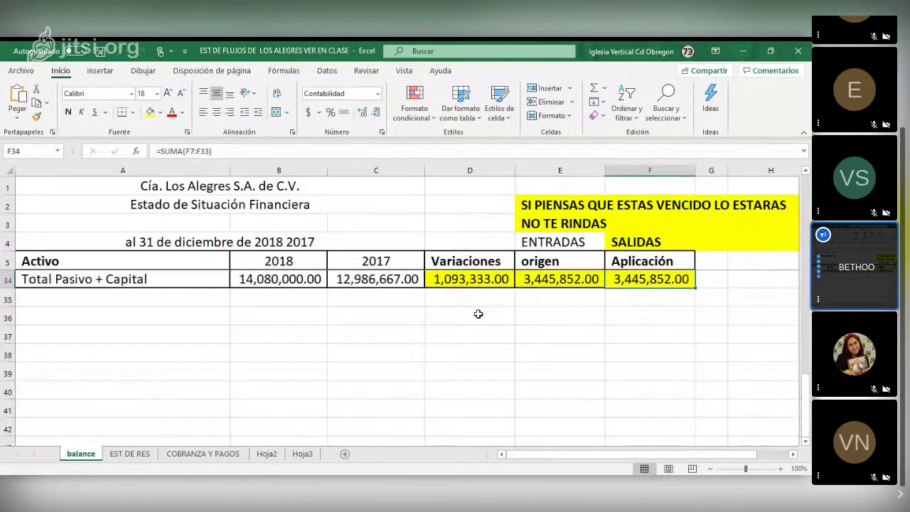
Step: Review the origen and Aplicación classification of the variations across the asset, liability and equity accounts of the balance
{"action": "scroll", "coordinate": [478, 313], "scroll_direction": "up", "scroll_amount": 5}
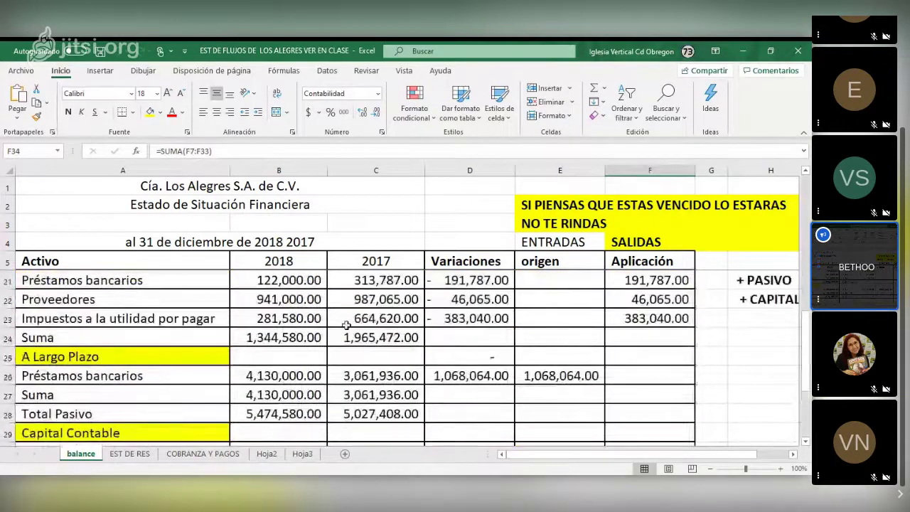
{"action": "scroll", "coordinate": [316, 318], "scroll_direction": "up", "scroll_amount": 2}
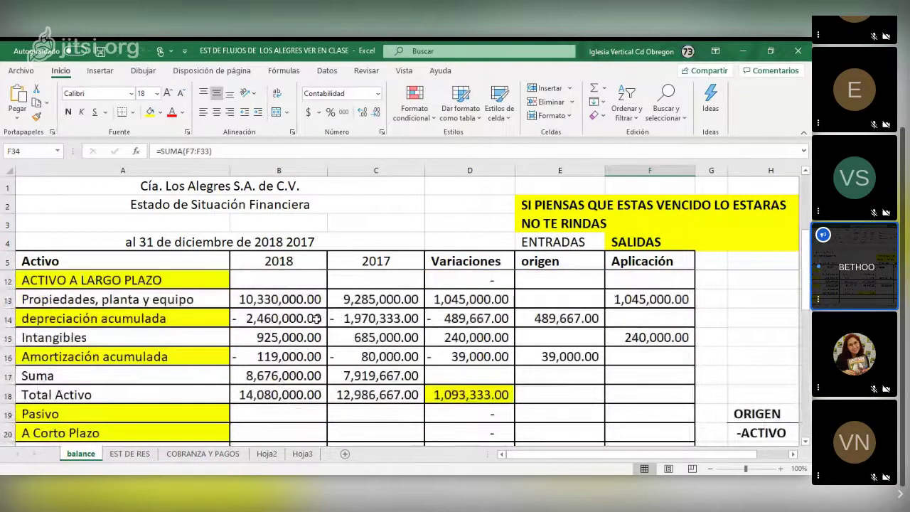
{"action": "scroll", "coordinate": [316, 319], "scroll_direction": "up", "scroll_amount": 2}
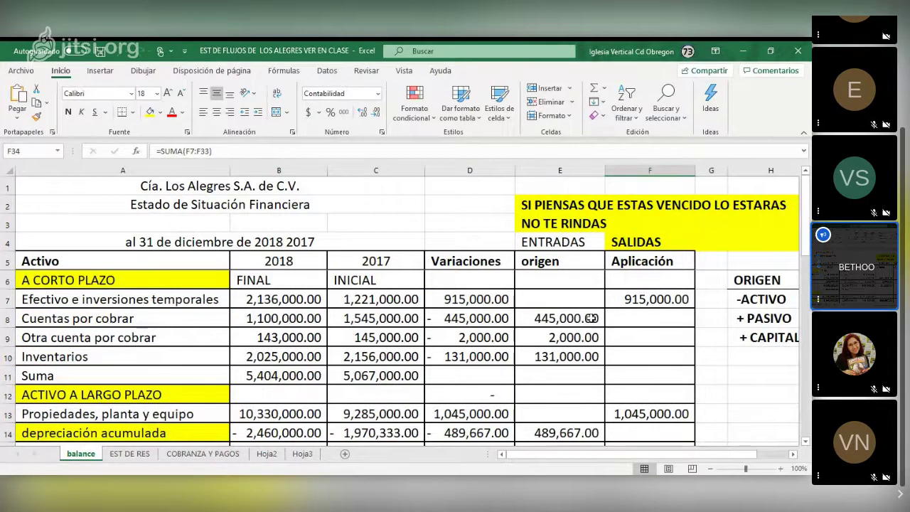
{"action": "scroll", "coordinate": [570, 299], "scroll_direction": "down", "scroll_amount": 2}
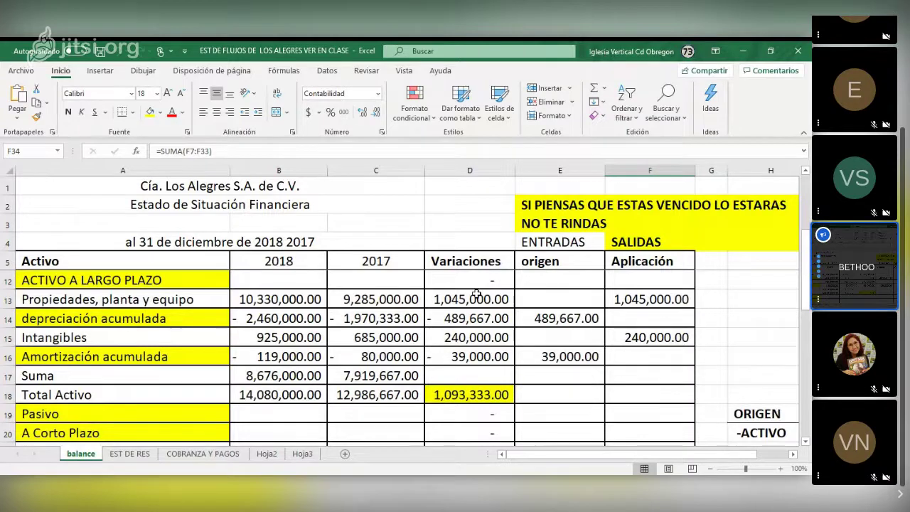
{"action": "scroll", "coordinate": [470, 324], "scroll_direction": "up", "scroll_amount": 2}
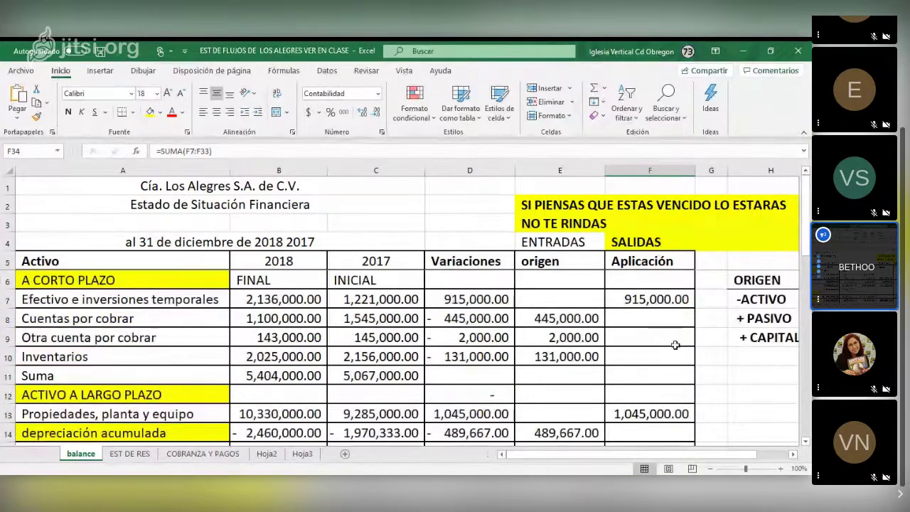
{"action": "scroll", "coordinate": [675, 344], "scroll_direction": "down", "scroll_amount": 4}
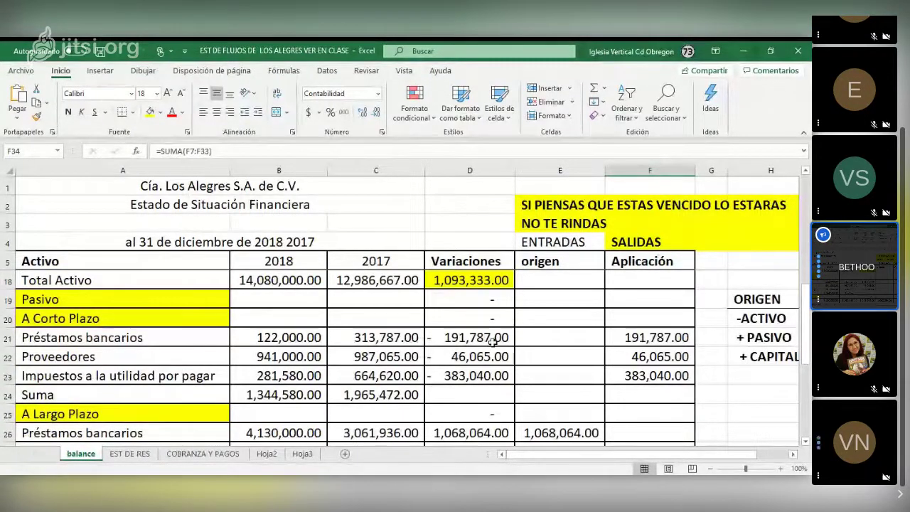
{"action": "scroll", "coordinate": [486, 306], "scroll_direction": "down", "scroll_amount": 2}
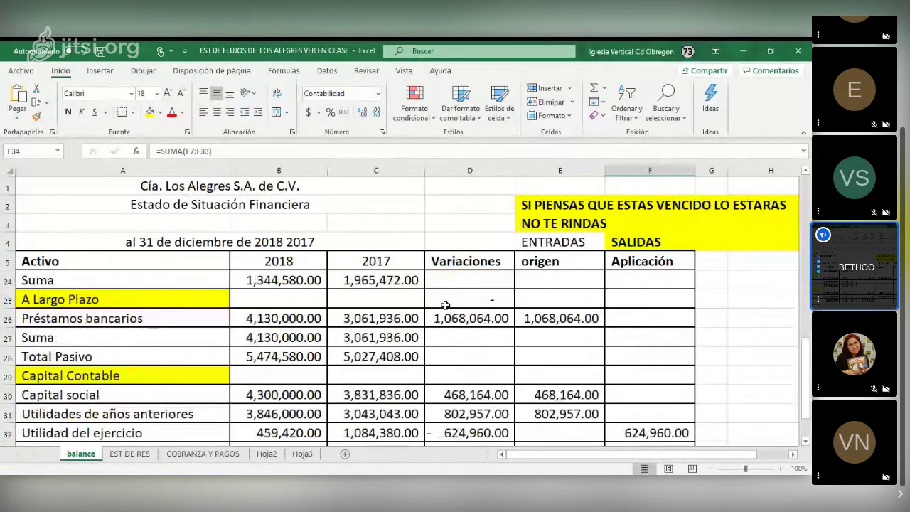
{"action": "scroll", "coordinate": [509, 316], "scroll_direction": "down", "scroll_amount": 1}
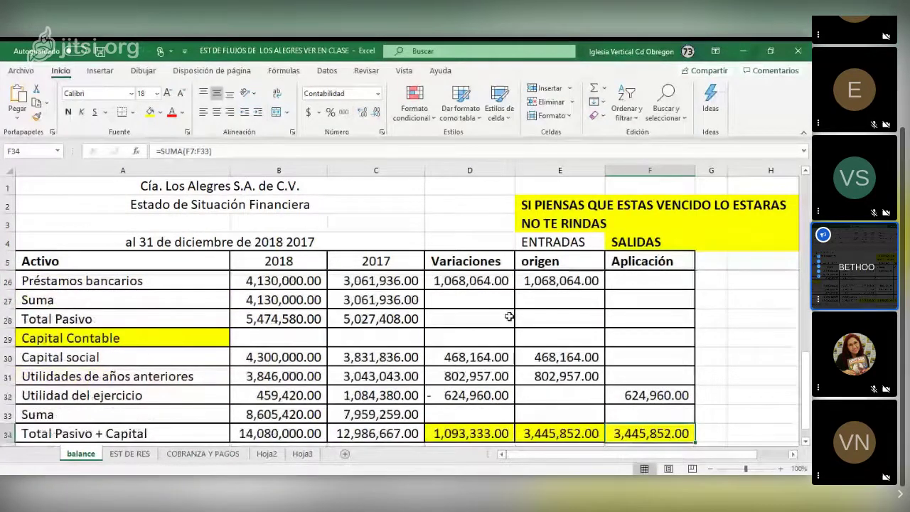
{"action": "scroll", "coordinate": [509, 317], "scroll_direction": "up", "scroll_amount": 2}
{"action": "scroll", "coordinate": [462, 302], "scroll_direction": "up", "scroll_amount": 5}
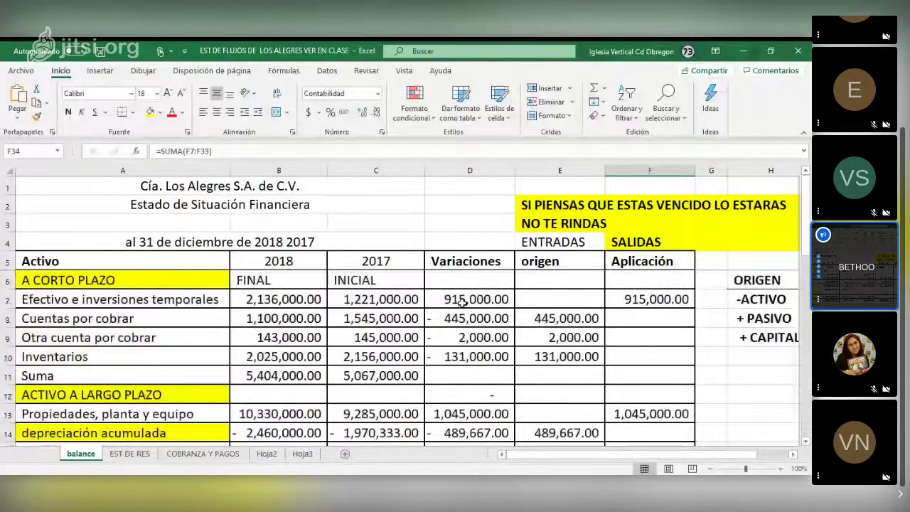
{"action": "scroll", "coordinate": [492, 302], "scroll_direction": "down", "scroll_amount": 3}
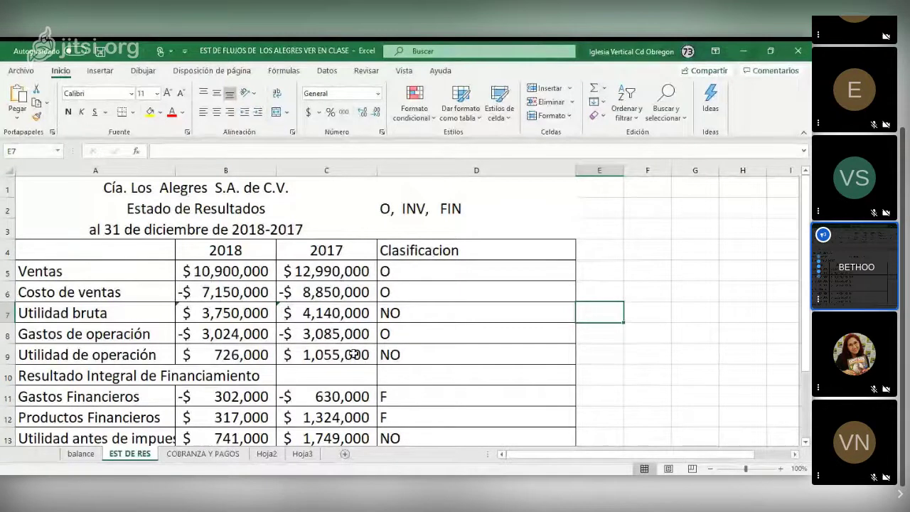
Step: Examine the Costo de ventas and Gastos de operación rows and their Clasificacion in the income statement
{"action": "left_click", "coordinate": [201, 290]}
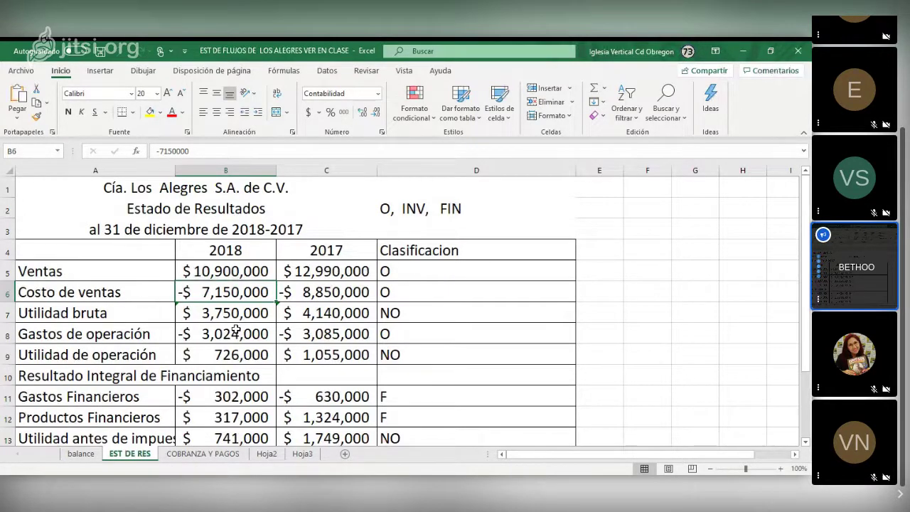
{"action": "scroll", "coordinate": [110, 320], "scroll_direction": "down", "scroll_amount": 1}
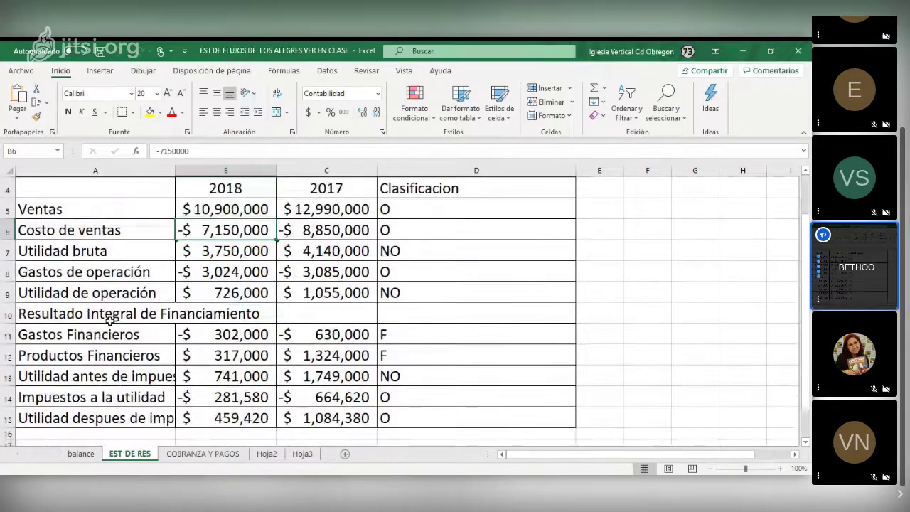
{"action": "scroll", "coordinate": [110, 319], "scroll_direction": "up", "scroll_amount": 1}
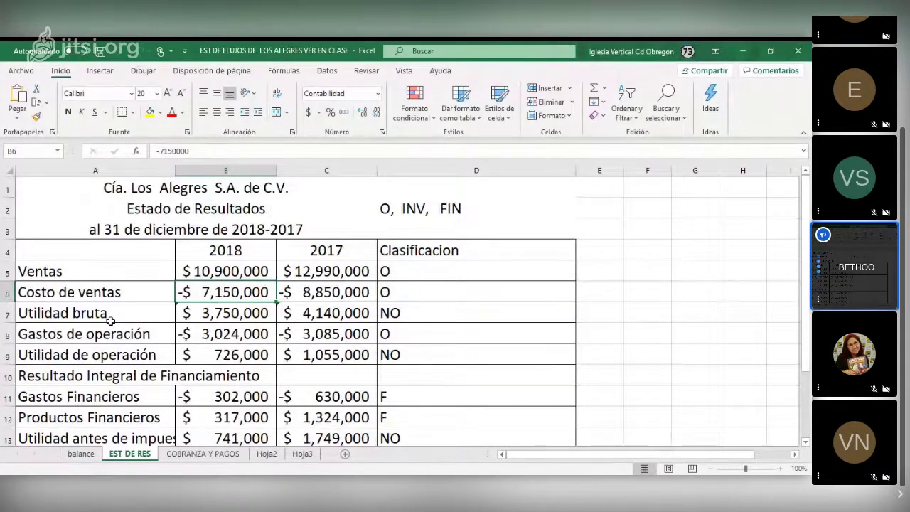
{"action": "left_click", "coordinate": [388, 335]}
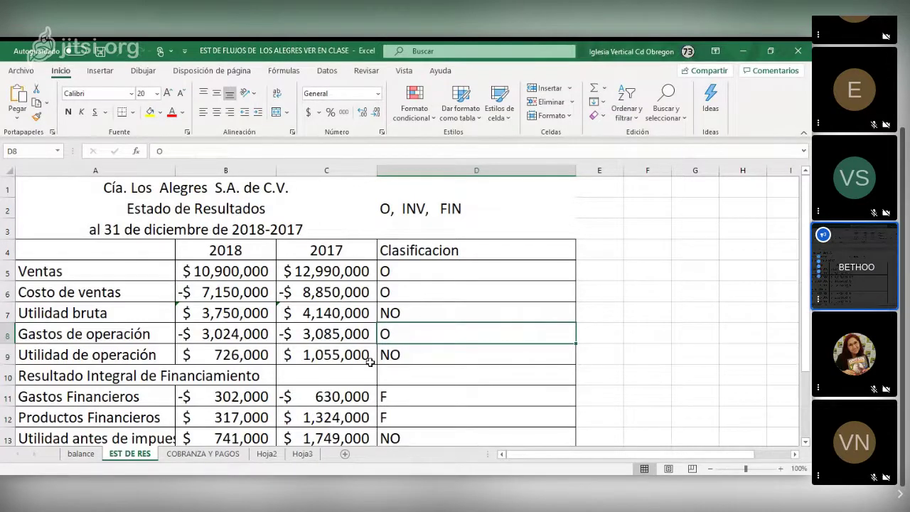
Step: Highlight the Resultado Integral de Financiamiento heading in yellow across cells A10 and B10
{"action": "scroll", "coordinate": [369, 361], "scroll_direction": "down", "scroll_amount": 1}
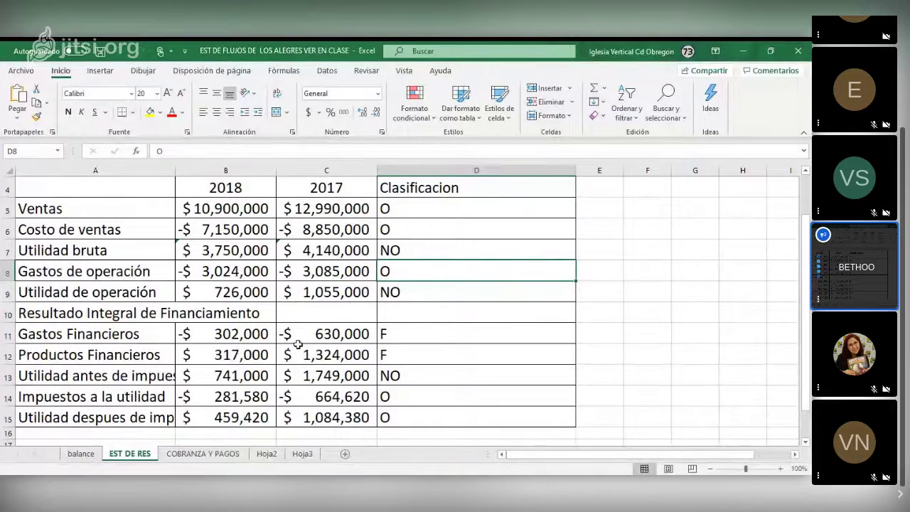
{"action": "left_click", "coordinate": [25, 313]}
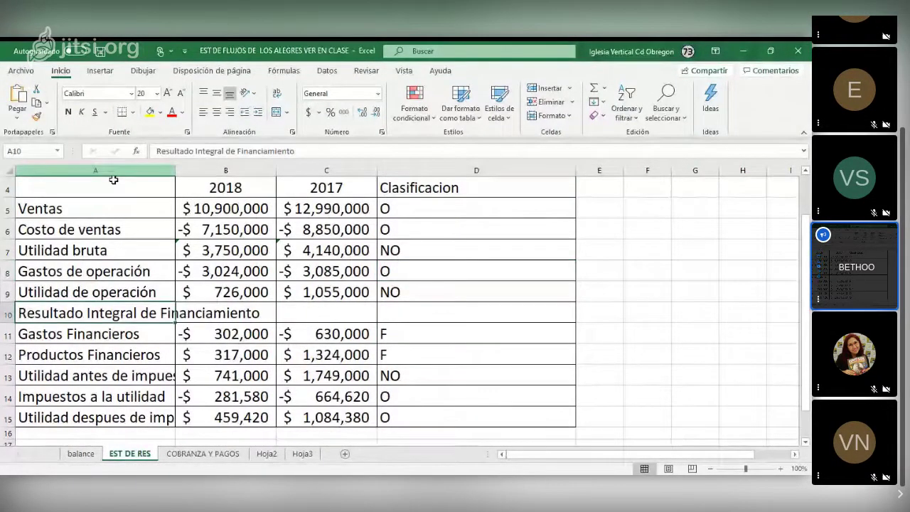
{"action": "left_click", "coordinate": [150, 111]}
{"action": "left_click", "coordinate": [199, 313]}
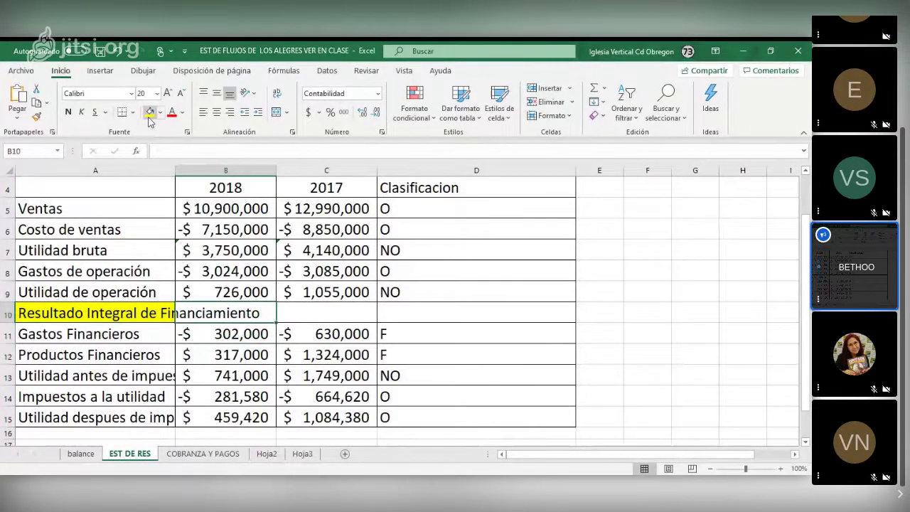
{"action": "left_click", "coordinate": [150, 111]}
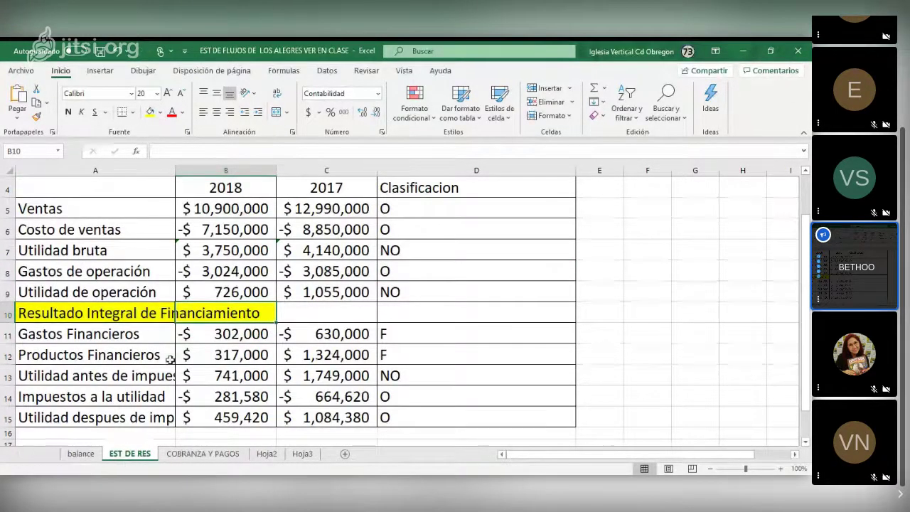
Step: Examine the Clasificacion of Gastos Financieros, Productos Financieros, Impuestos a la utilidad and the after-tax profit
{"action": "left_click", "coordinate": [69, 337]}
{"action": "left_click", "coordinate": [47, 359]}
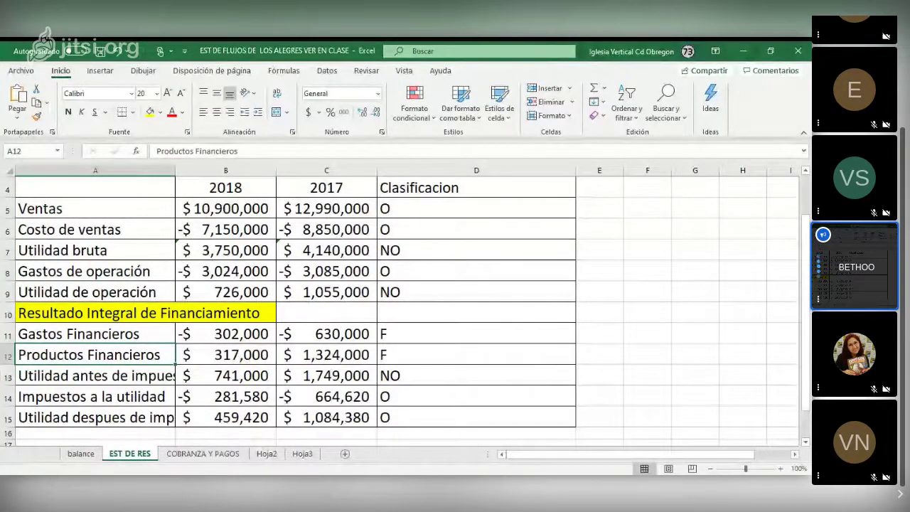
{"action": "scroll", "coordinate": [227, 391], "scroll_direction": "down", "scroll_amount": 1}
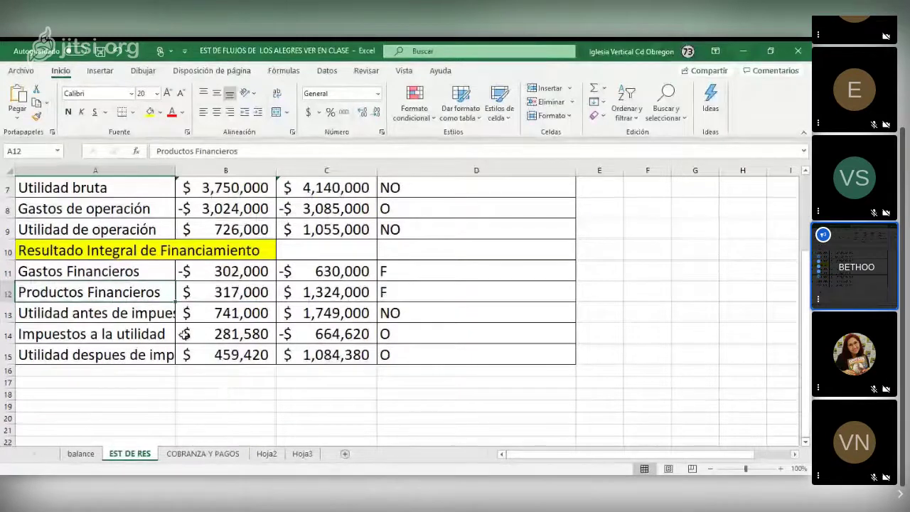
{"action": "left_click", "coordinate": [412, 335]}
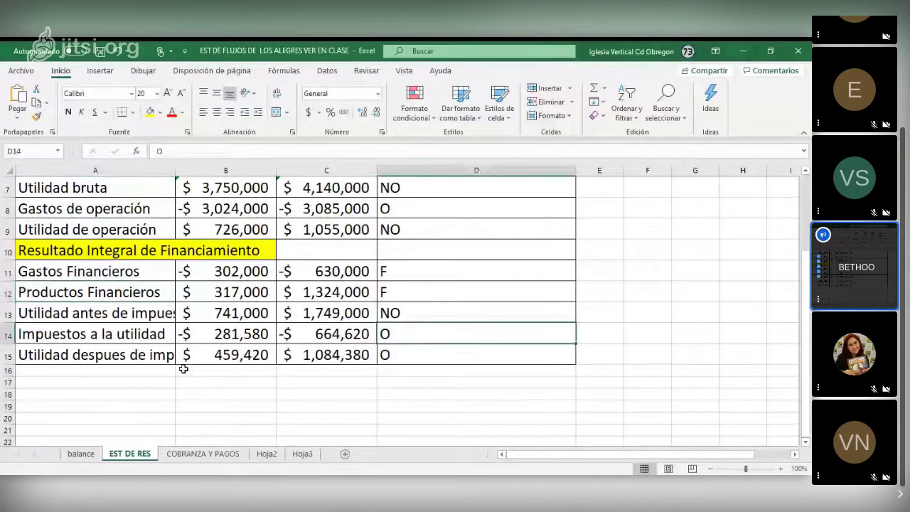
{"action": "left_click", "coordinate": [398, 359]}
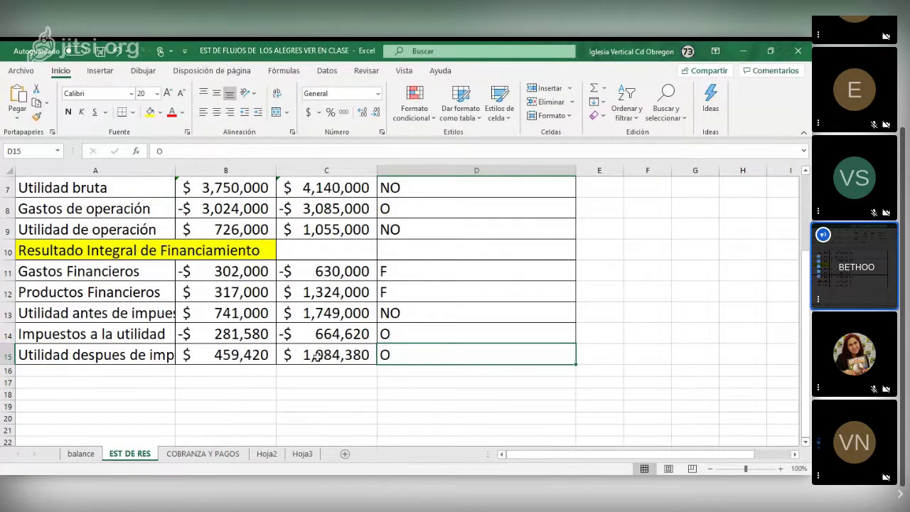
Step: Look over the collections and supplier payments calculations on the COBRANZA Y PAGOS sheet
{"action": "left_click", "coordinate": [202, 454]}
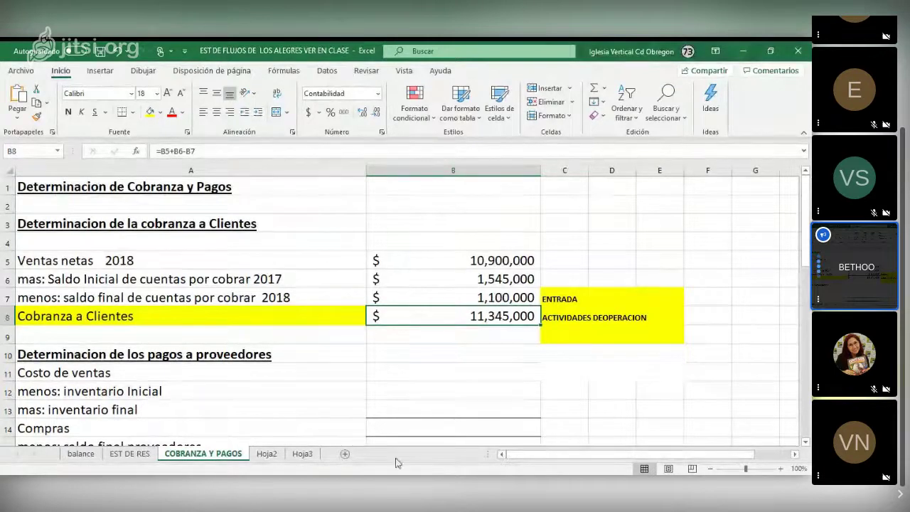
{"action": "scroll", "coordinate": [345, 380], "scroll_direction": "down", "scroll_amount": 7}
{"action": "scroll", "coordinate": [345, 380], "scroll_direction": "up", "scroll_amount": 7}
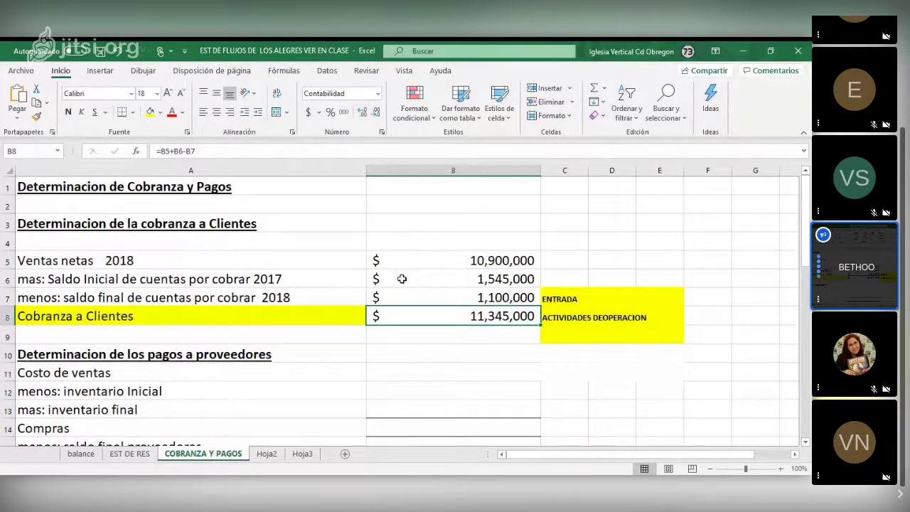
Step: On the EST DE RES sheet, highlight the 2018 column heading and the 2018 Ventas amount in yellow
{"action": "left_click", "coordinate": [129, 453]}
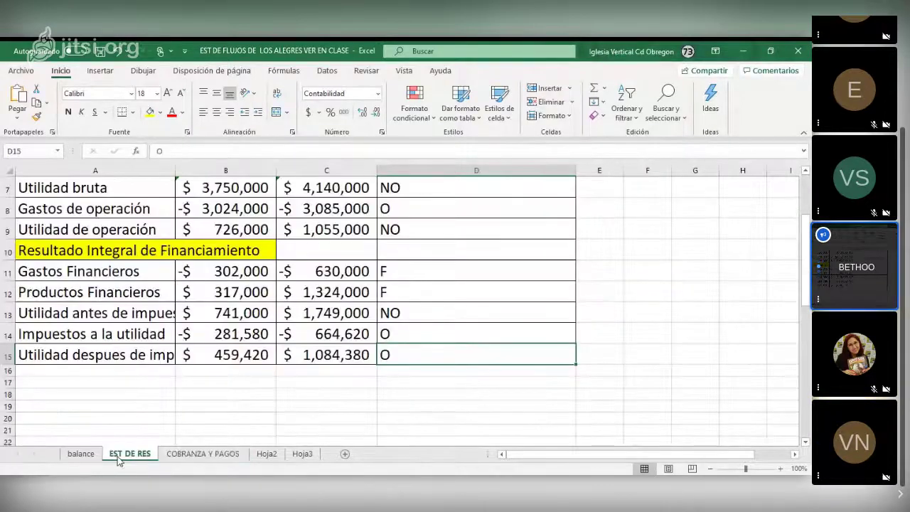
{"action": "scroll", "coordinate": [156, 369], "scroll_direction": "up", "scroll_amount": 2}
{"action": "left_click", "coordinate": [188, 271]}
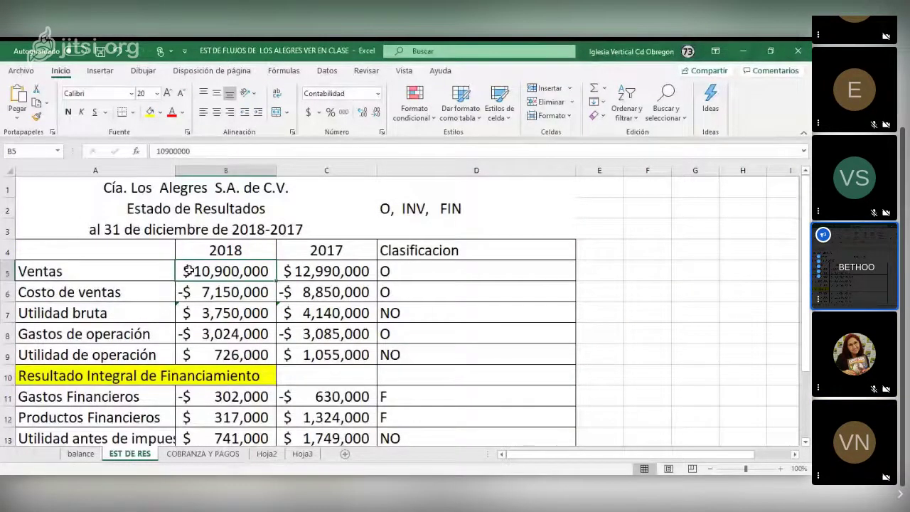
{"action": "left_click", "coordinate": [205, 251]}
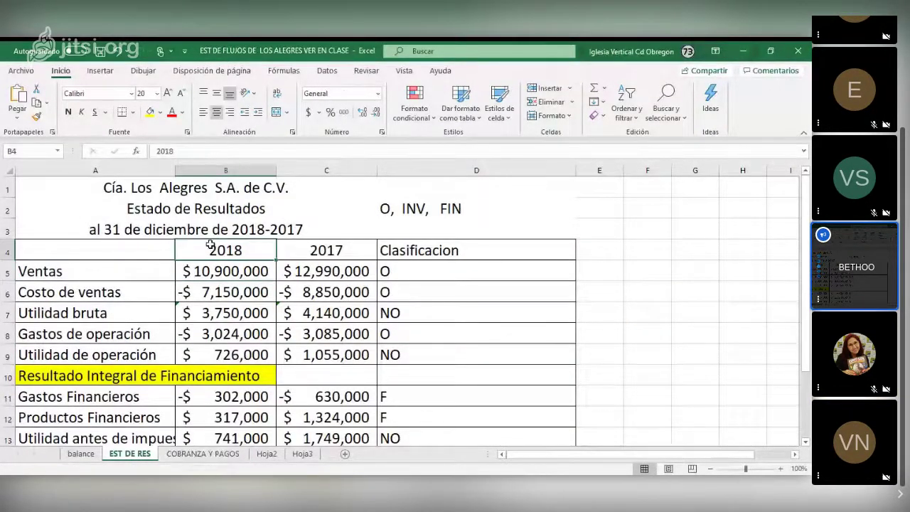
{"action": "left_click", "coordinate": [150, 114]}
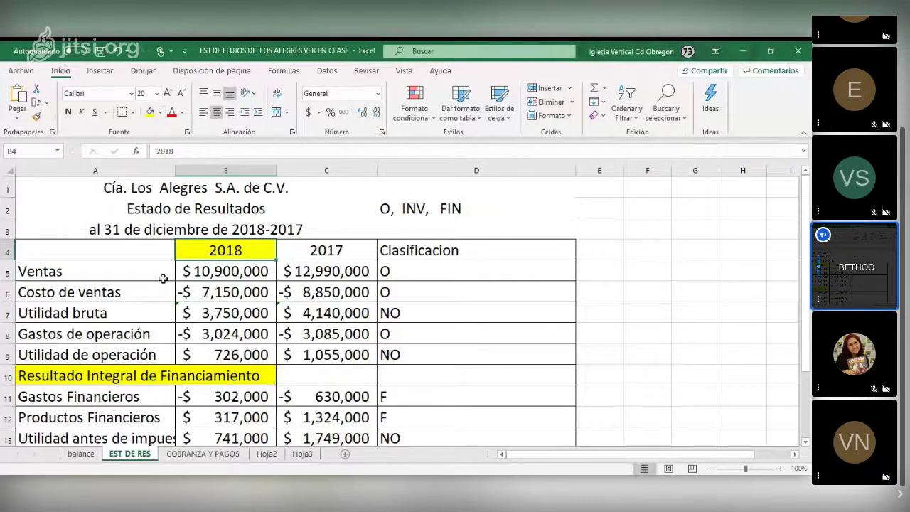
{"action": "left_click", "coordinate": [199, 271]}
{"action": "left_click", "coordinate": [150, 114]}
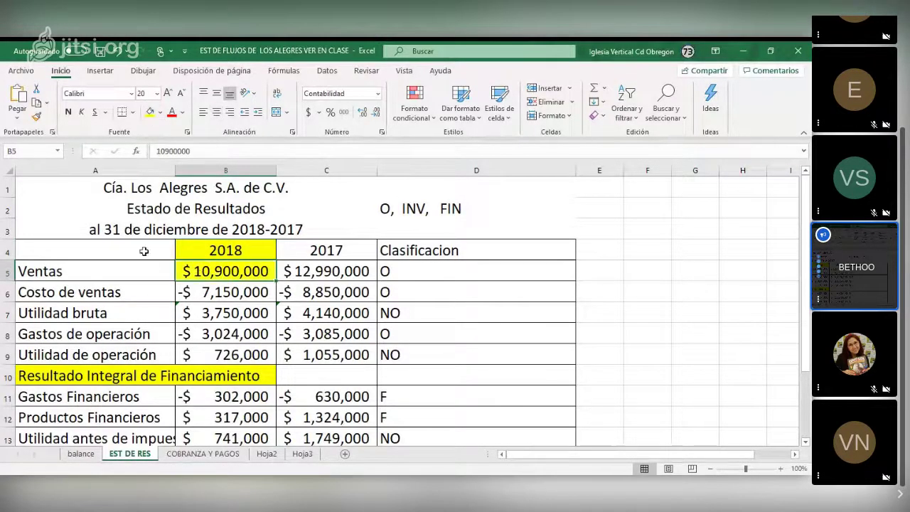
Step: Inspect the formula behind the Ventas netas 2018 amount on the COBRANZA Y PAGOS sheet
{"action": "left_click", "coordinate": [174, 455]}
{"action": "left_click", "coordinate": [456, 259]}
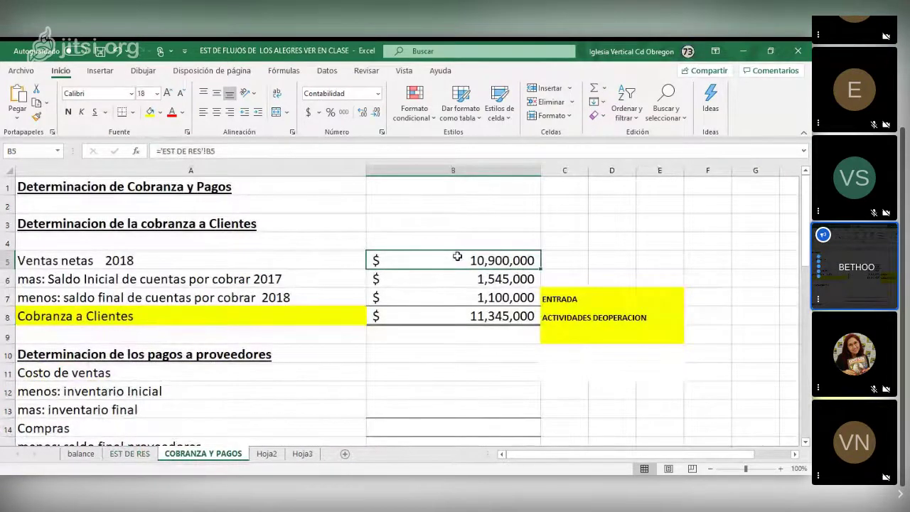
Step: Trace the 2017 initial and 2018 final accounts receivable lines to the Cuentas por cobrar row on the balance sheet
{"action": "left_click", "coordinate": [98, 279]}
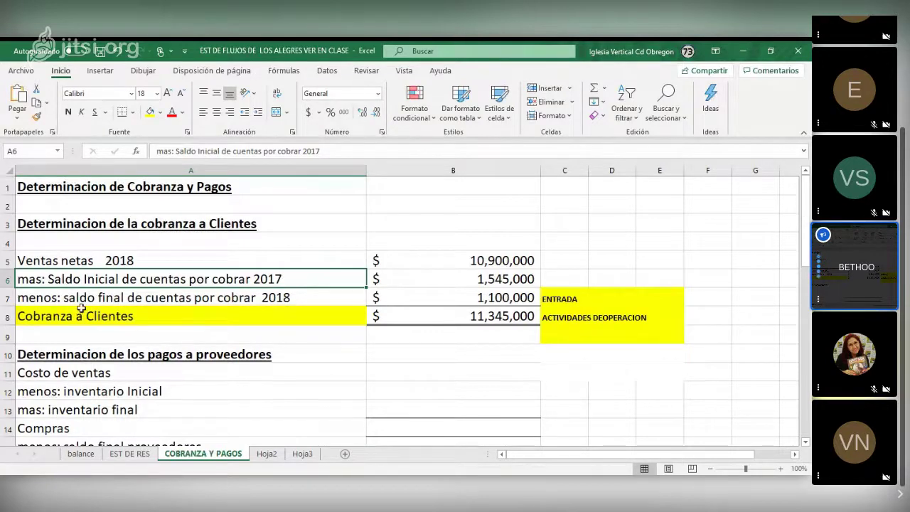
{"action": "left_click", "coordinate": [282, 298]}
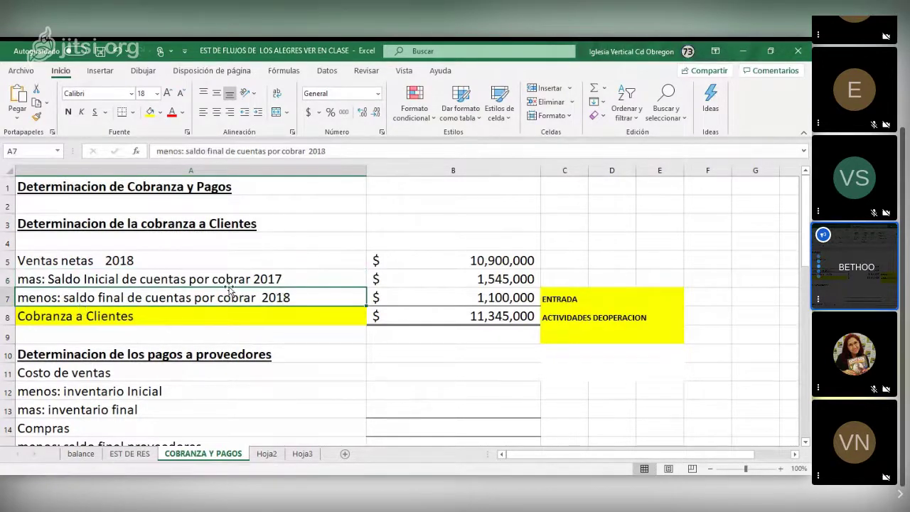
{"action": "left_click", "coordinate": [126, 279]}
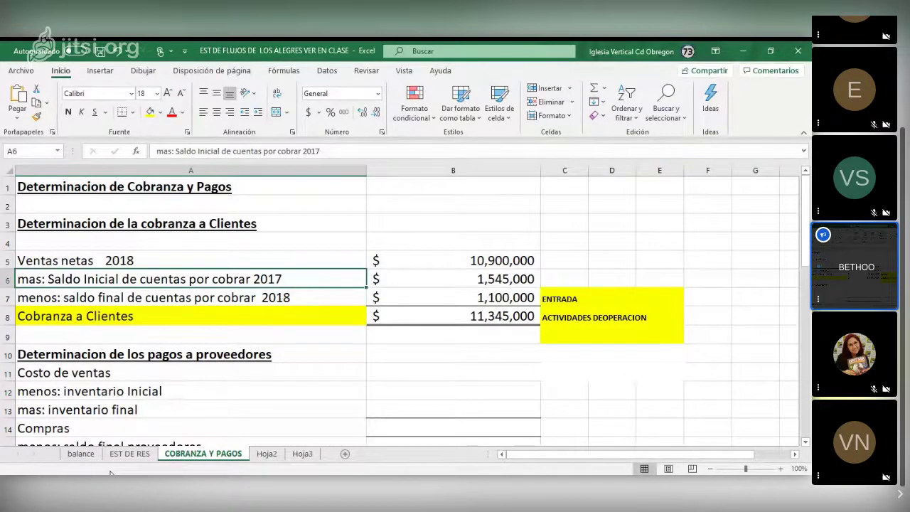
{"action": "left_click", "coordinate": [82, 452]}
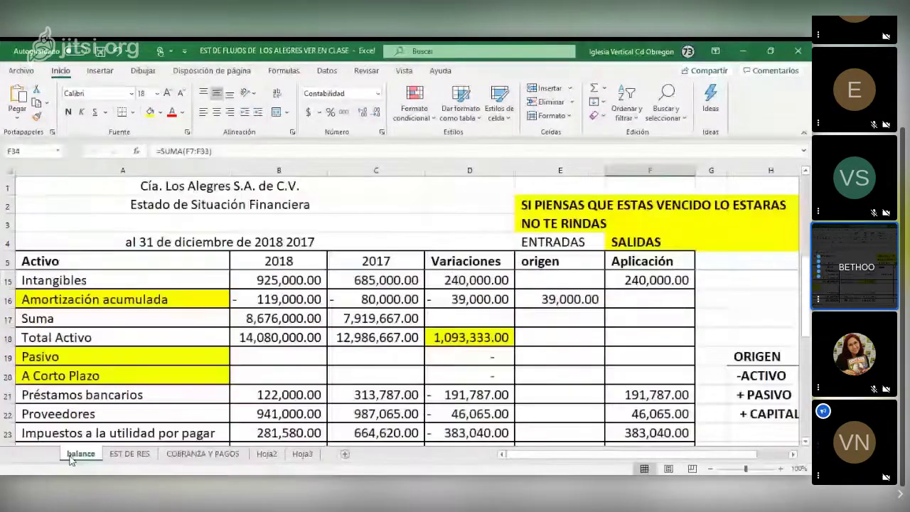
{"action": "scroll", "coordinate": [75, 327], "scroll_direction": "up", "scroll_amount": 3}
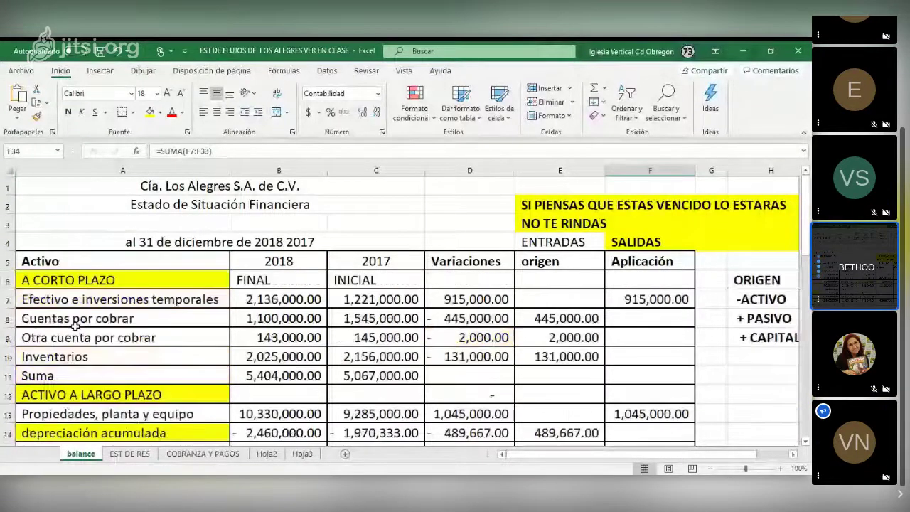
{"action": "left_click", "coordinate": [249, 318]}
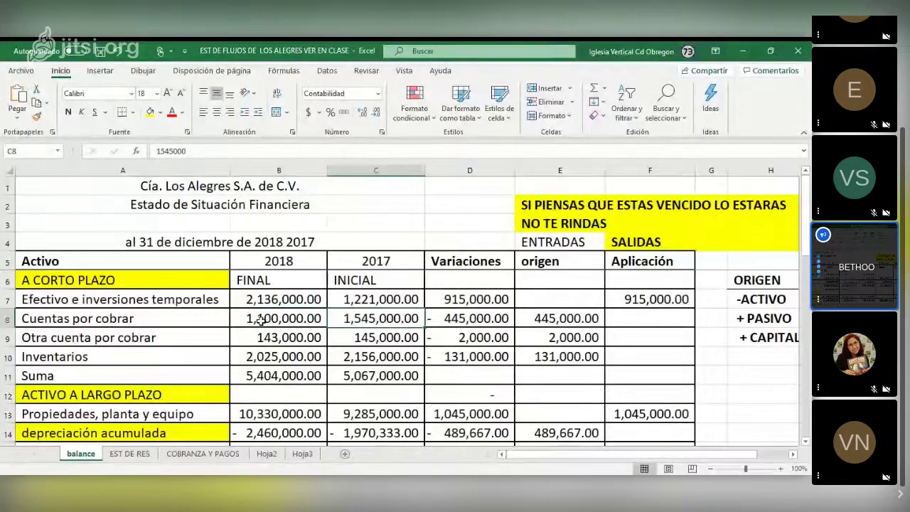
Step: Inspect the formulas behind the receivable balances, Ventas netas and Cobranza a Clientes on the COBRANZA Y PAGOS sheet
{"action": "left_click", "coordinate": [206, 453]}
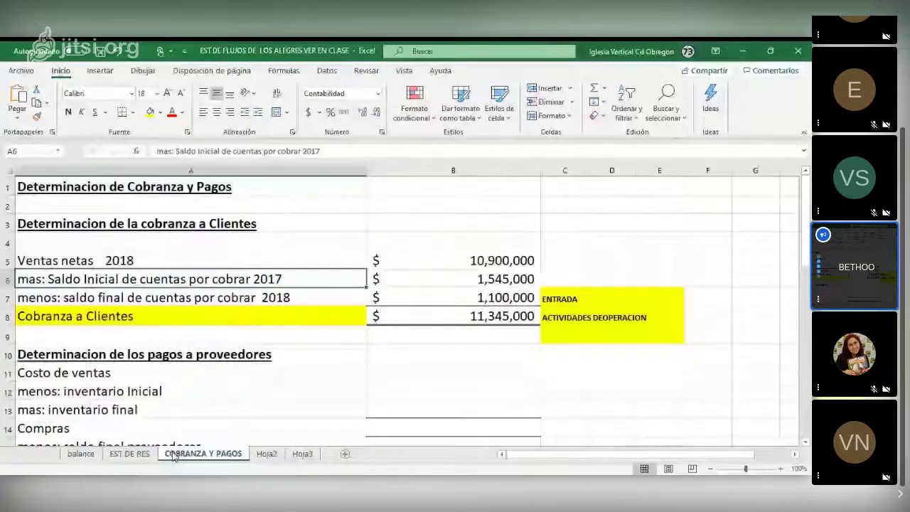
{"action": "left_click", "coordinate": [462, 278]}
{"action": "left_click", "coordinate": [476, 299]}
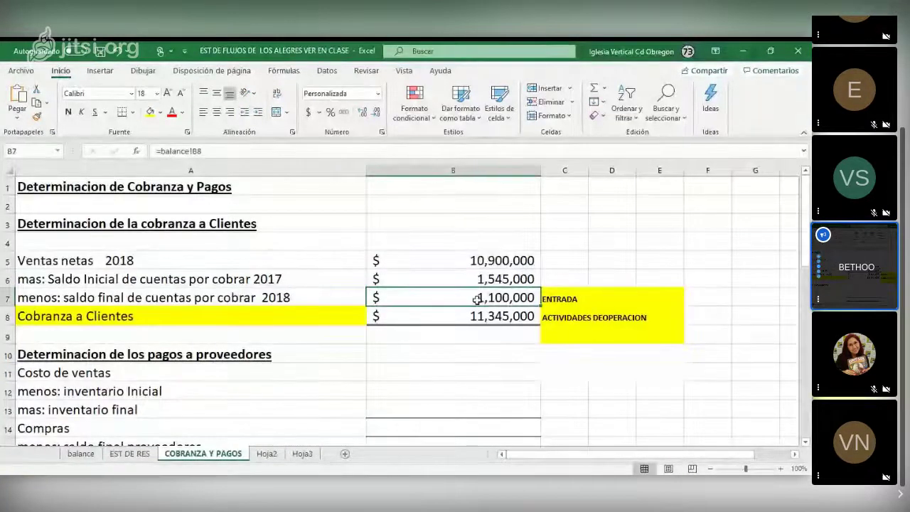
{"action": "left_click", "coordinate": [432, 260]}
{"action": "left_click", "coordinate": [422, 280]}
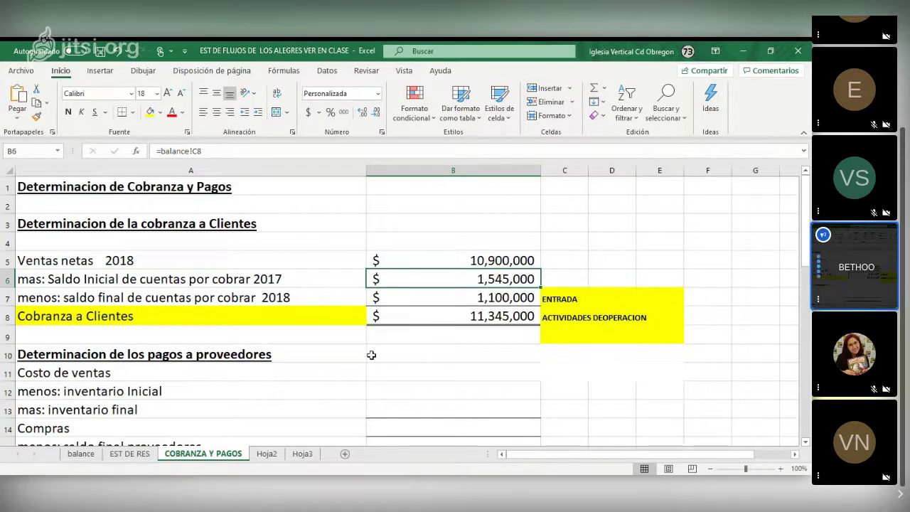
{"action": "left_click", "coordinate": [444, 319]}
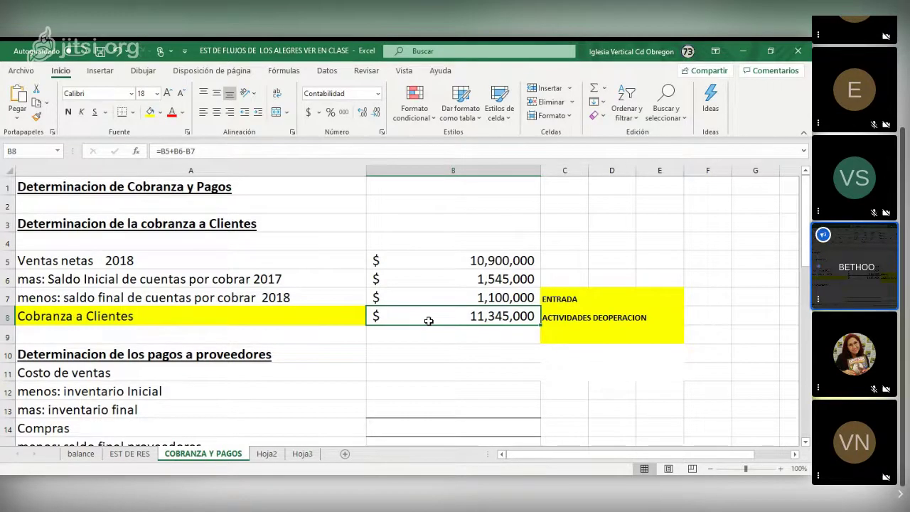
Step: In the supplier payments section, append 2017 to the inventario Inicial label and 2018 to the inventario final label
{"action": "scroll", "coordinate": [429, 320], "scroll_direction": "down", "scroll_amount": 1}
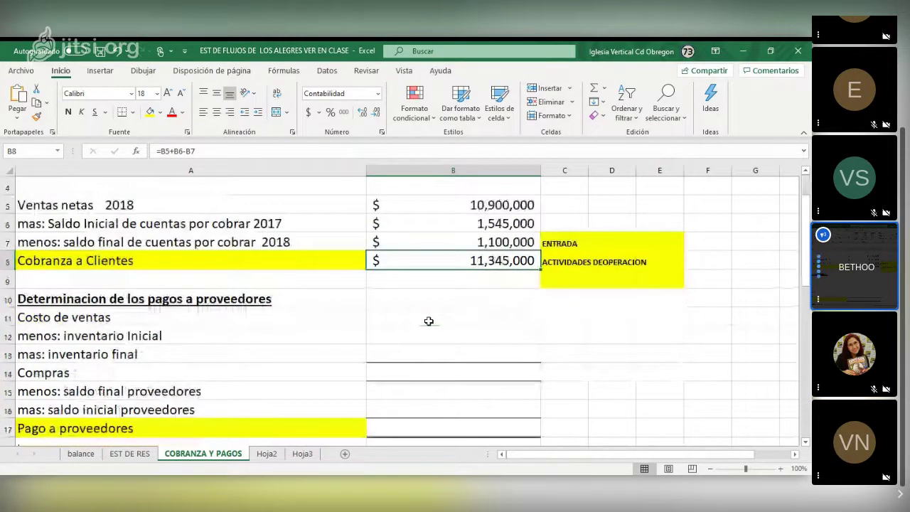
{"action": "scroll", "coordinate": [428, 320], "scroll_direction": "down", "scroll_amount": 1}
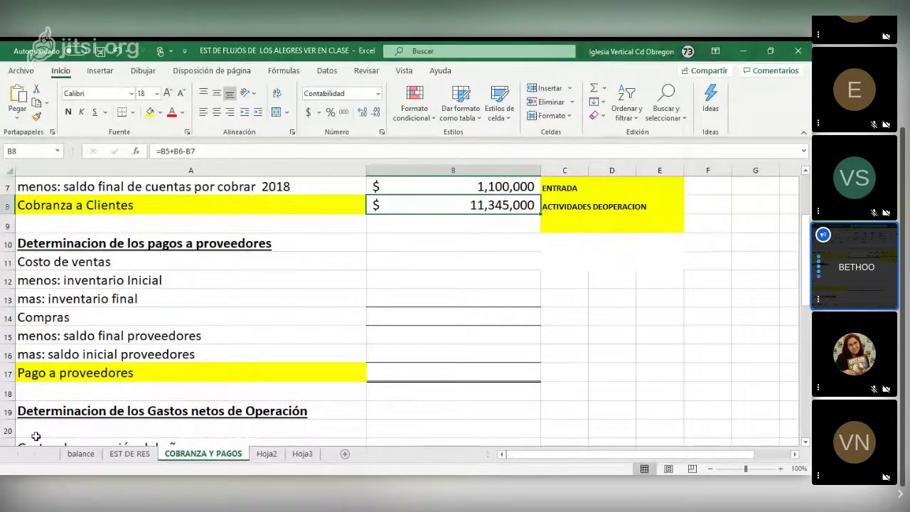
{"action": "left_click", "coordinate": [39, 318]}
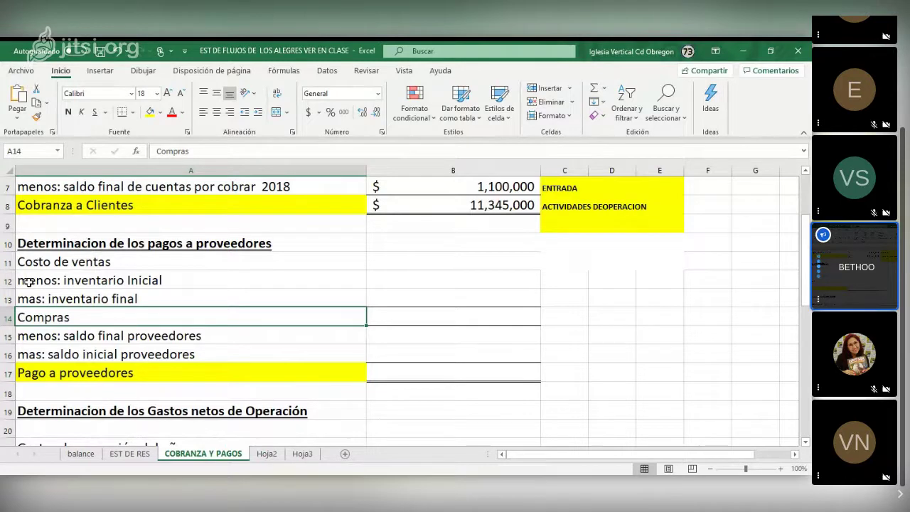
{"action": "left_click", "coordinate": [57, 282]}
{"action": "left_click", "coordinate": [282, 151]}
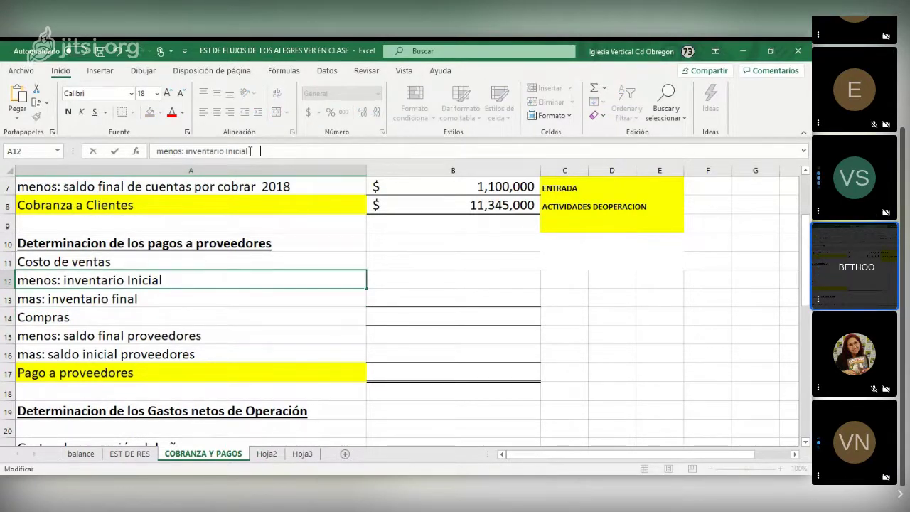
{"action": "type", "text": "20"}
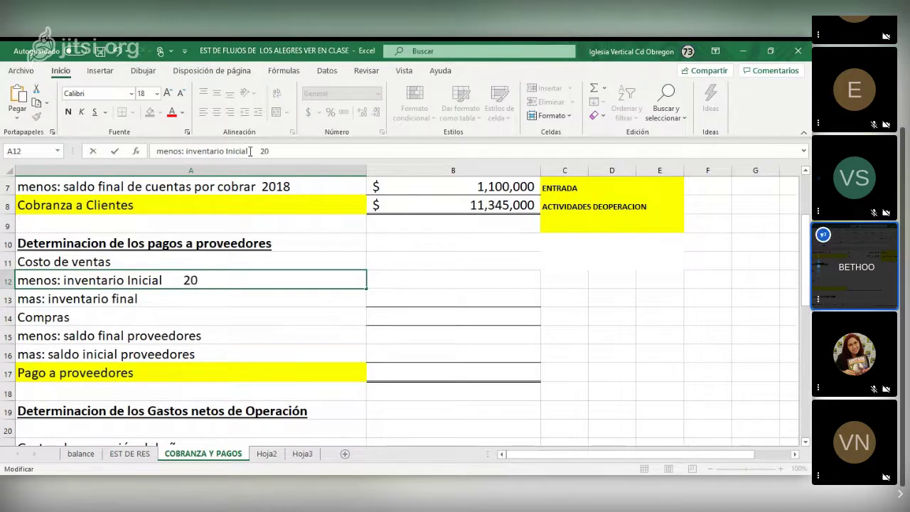
{"action": "type", "text": "17"}
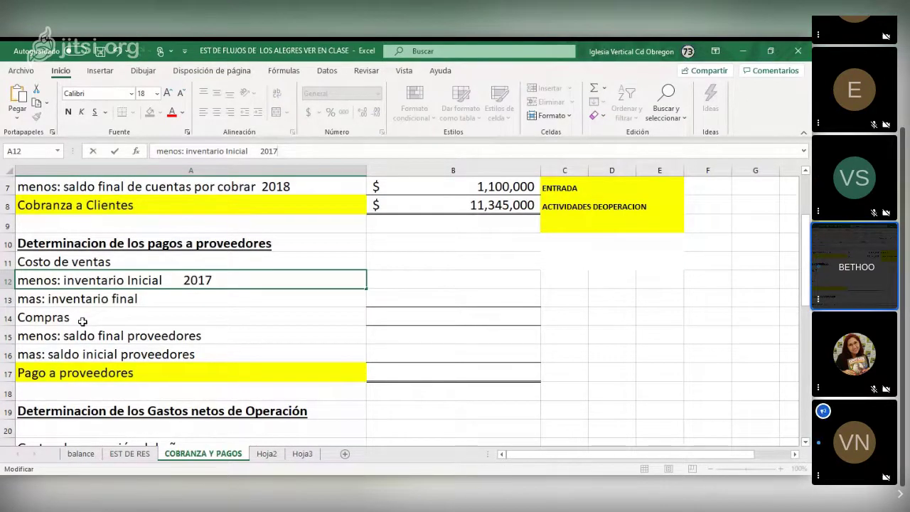
{"action": "key", "text": "Return"}
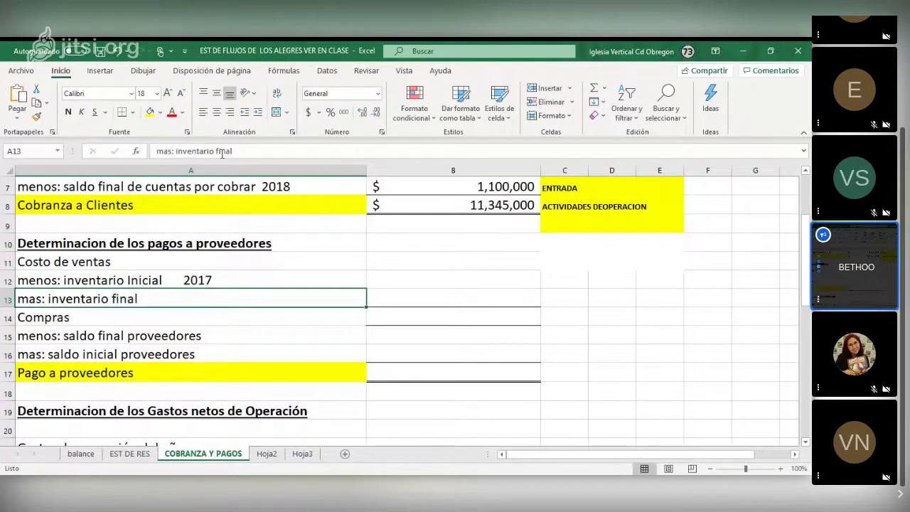
{"action": "key", "text": "F2"}
{"action": "type", "text": "2018"}
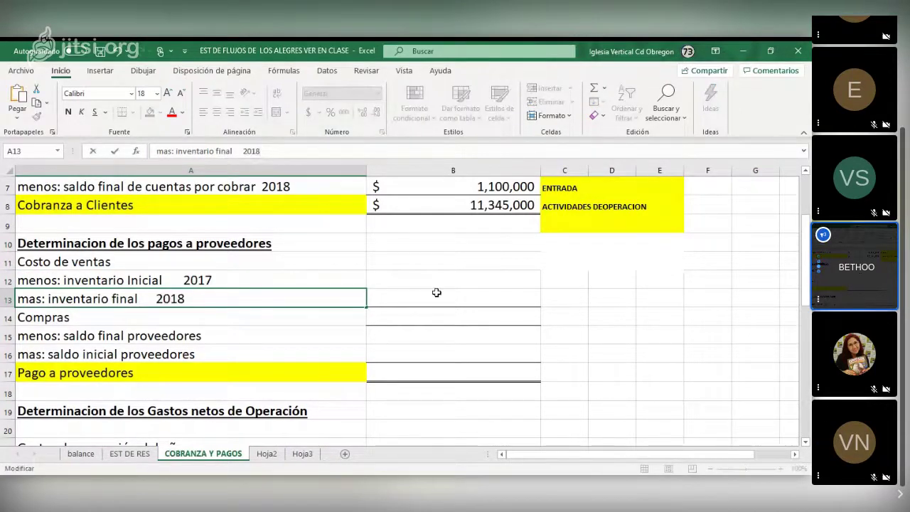
{"action": "left_click", "coordinate": [408, 265]}
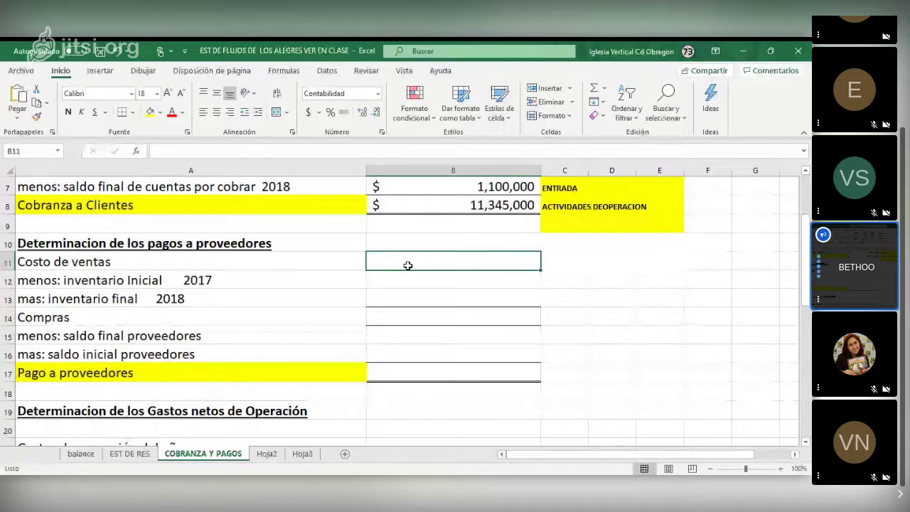
Step: Try linking the Costo de ventas amount in B11 to the 2018 Costo de ventas on the EST DE RES sheet, and clear it
{"action": "type", "text": "="}
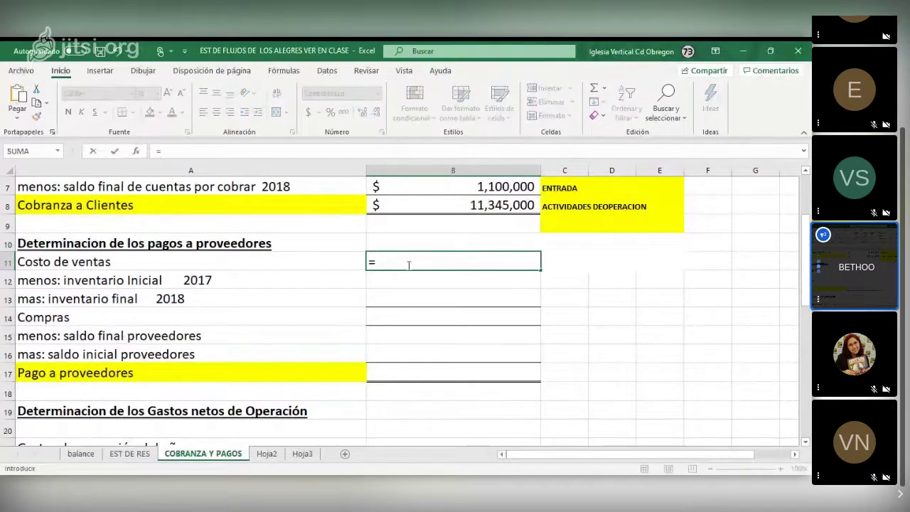
{"action": "left_click", "coordinate": [130, 454]}
{"action": "left_click", "coordinate": [205, 297]}
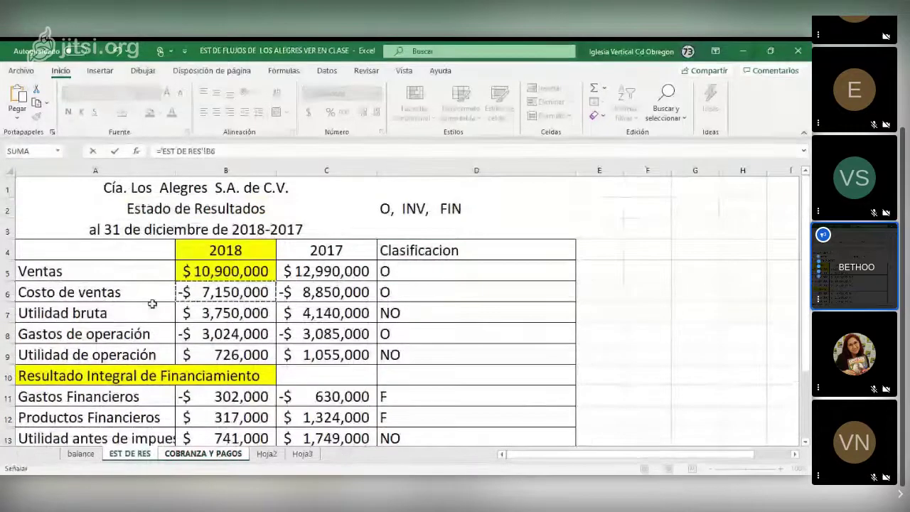
{"action": "key", "text": "Return"}
{"action": "left_click", "coordinate": [412, 257]}
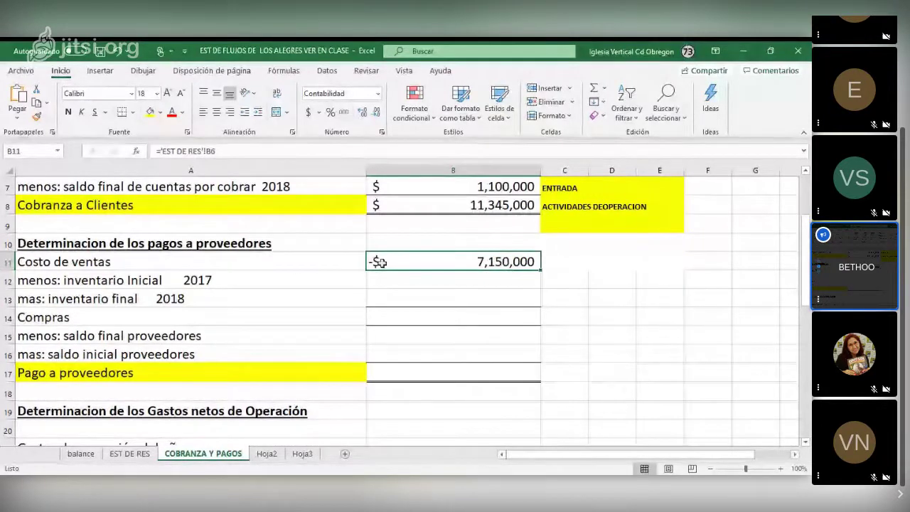
{"action": "key", "text": "BackSpace"}
{"action": "key", "text": "Return"}
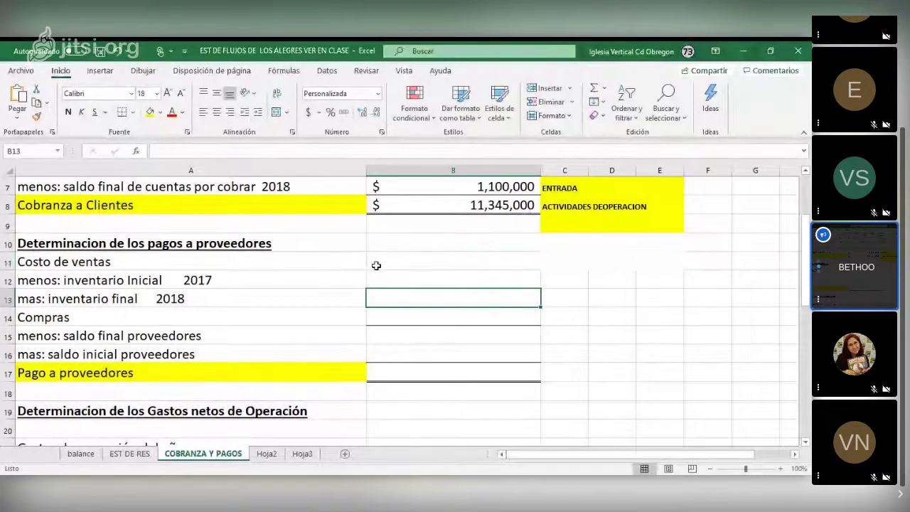
Step: Enter 7,500,000 as the Costo de ventas amount in the supplier payments section
{"action": "left_click", "coordinate": [375, 263]}
{"action": "type", "text": "7"}
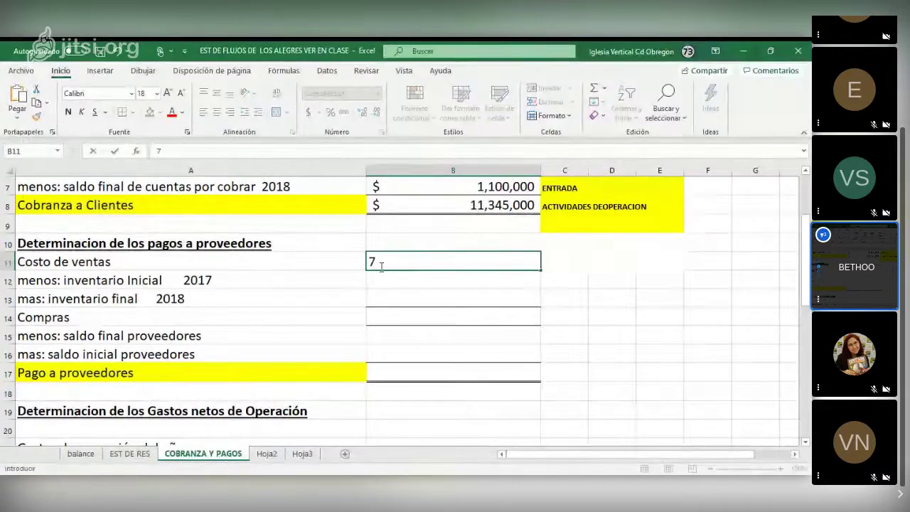
{"action": "type", "text": ",500,00"}
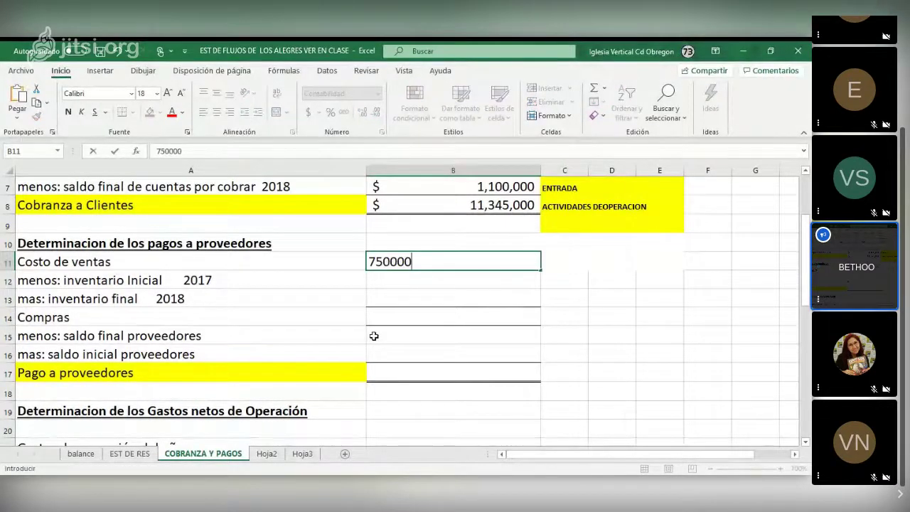
{"action": "left_click", "coordinate": [384, 305]}
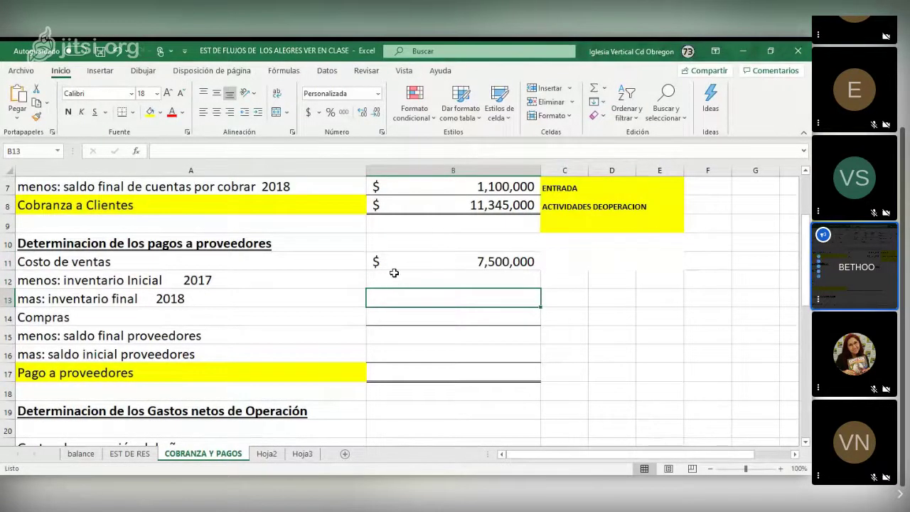
{"action": "left_click", "coordinate": [393, 275]}
{"action": "left_click", "coordinate": [381, 260]}
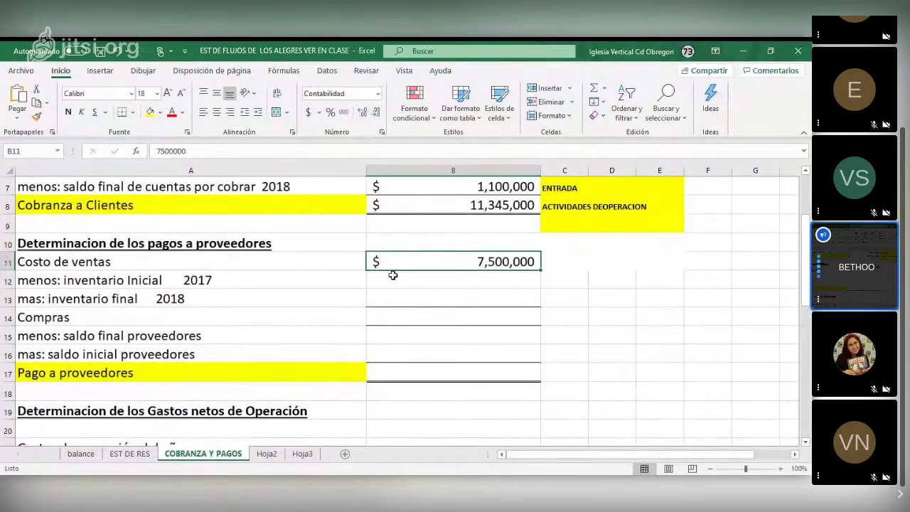
Step: Append the year 2018 to the Costo de ventas label in the supplier payments section
{"action": "left_click", "coordinate": [284, 260]}
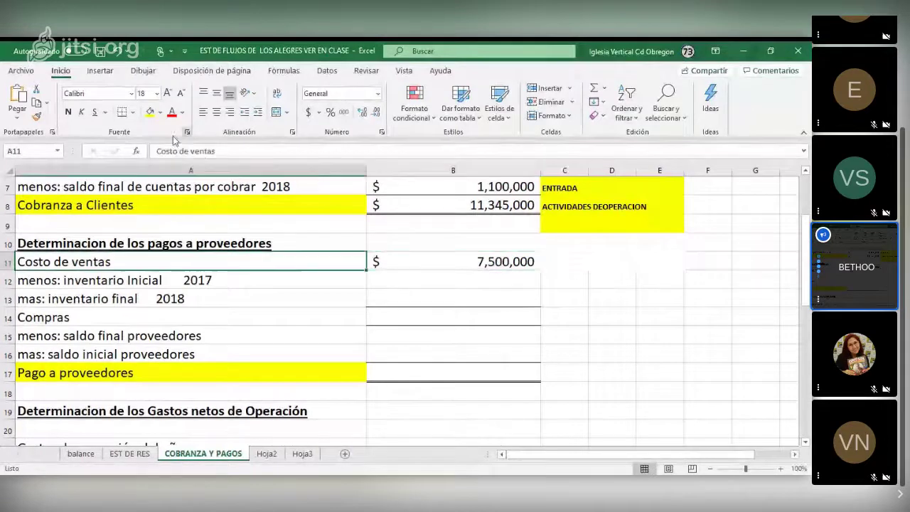
{"action": "left_click", "coordinate": [227, 150]}
{"action": "type", "text": "208"}
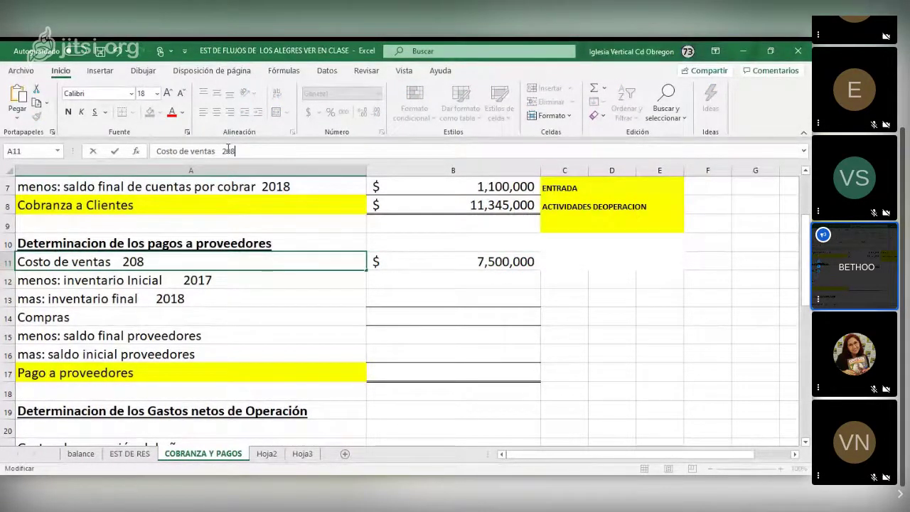
{"action": "key", "text": "BackSpace"}
{"action": "type", "text": "18"}
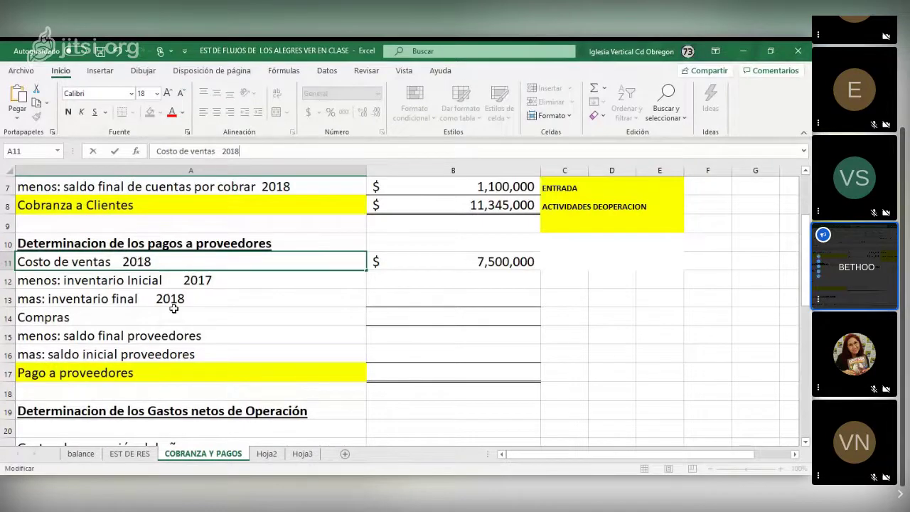
{"action": "left_click", "coordinate": [243, 282]}
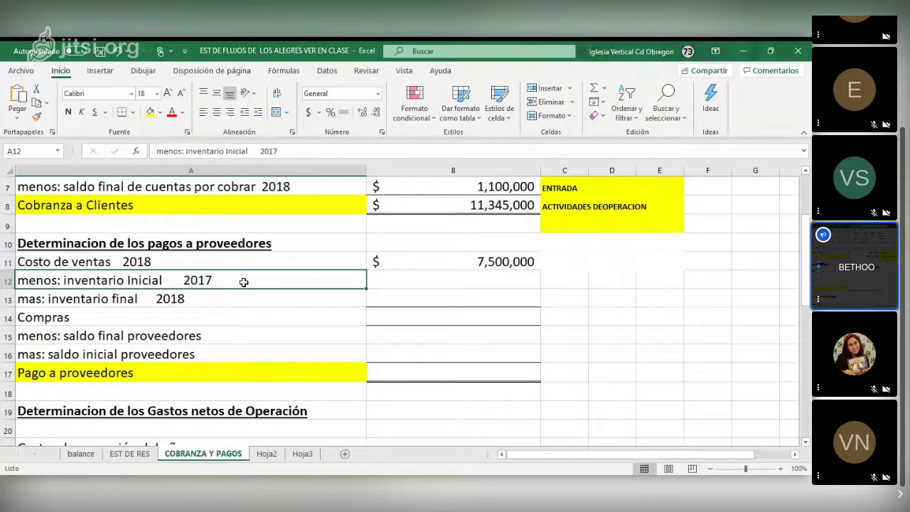
Step: Link the menos: inventario Inicial 2017 amount in B12 to the 2017 Inventarios value on the balance sheet
{"action": "left_click", "coordinate": [448, 260]}
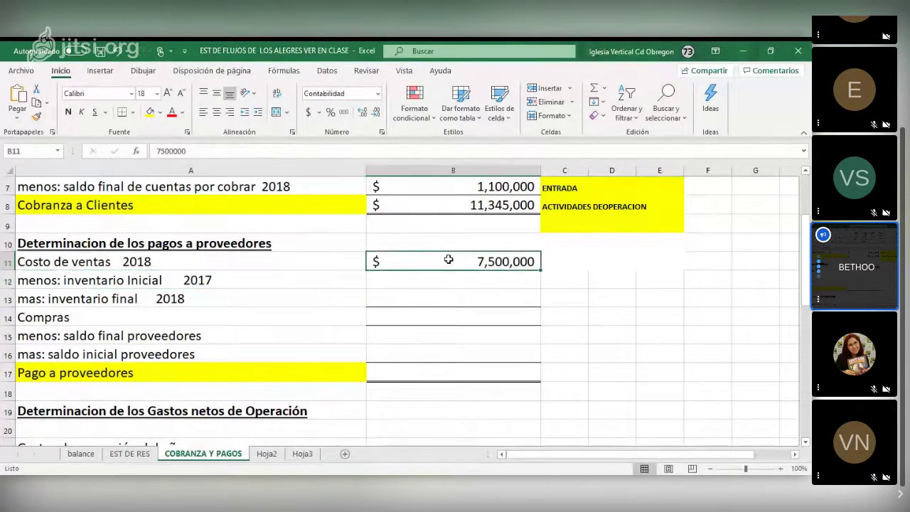
{"action": "left_click", "coordinate": [423, 276]}
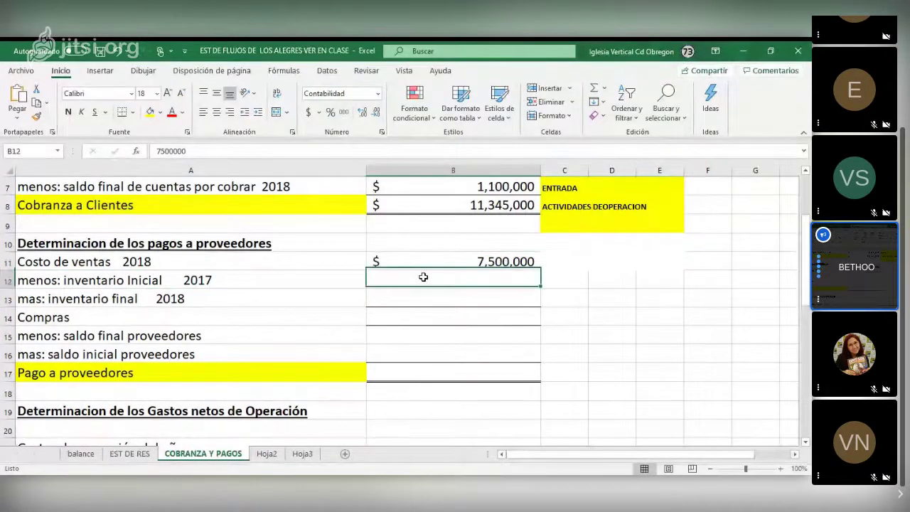
{"action": "type", "text": "="}
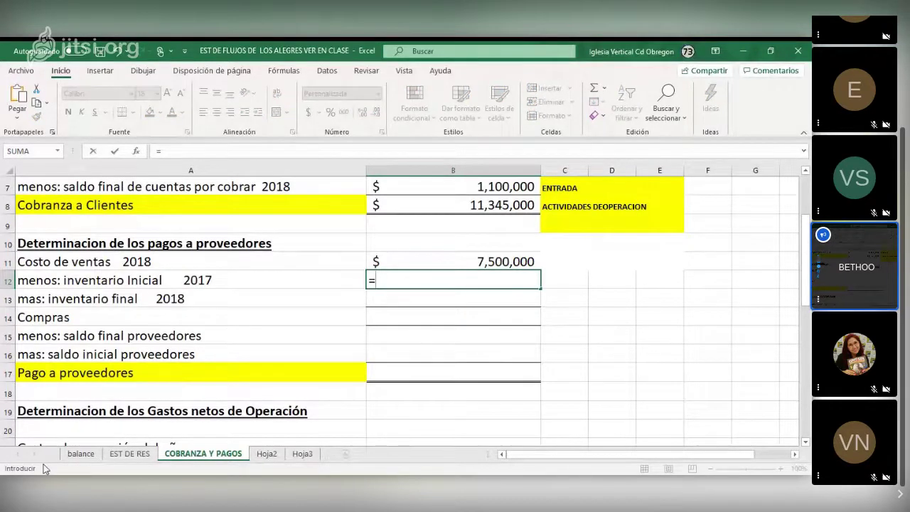
{"action": "left_click", "coordinate": [80, 453]}
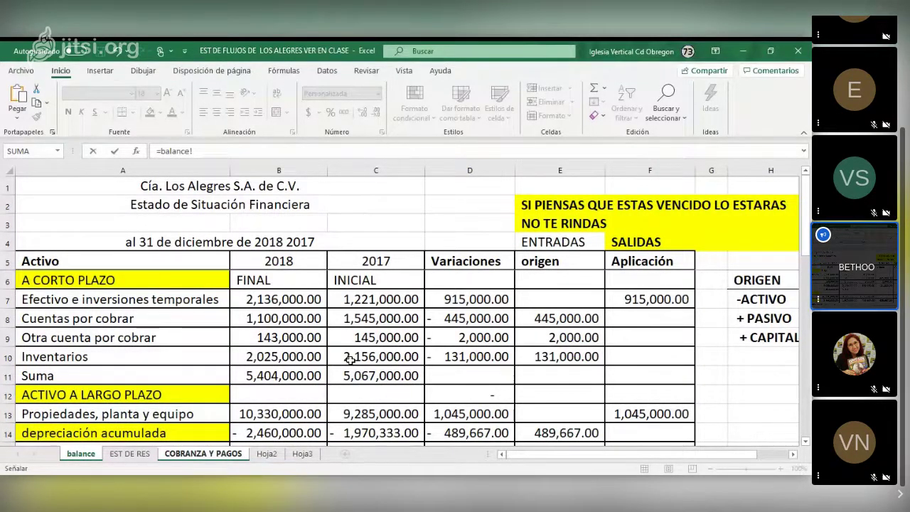
{"action": "left_click", "coordinate": [349, 360]}
{"action": "key", "text": "Return"}
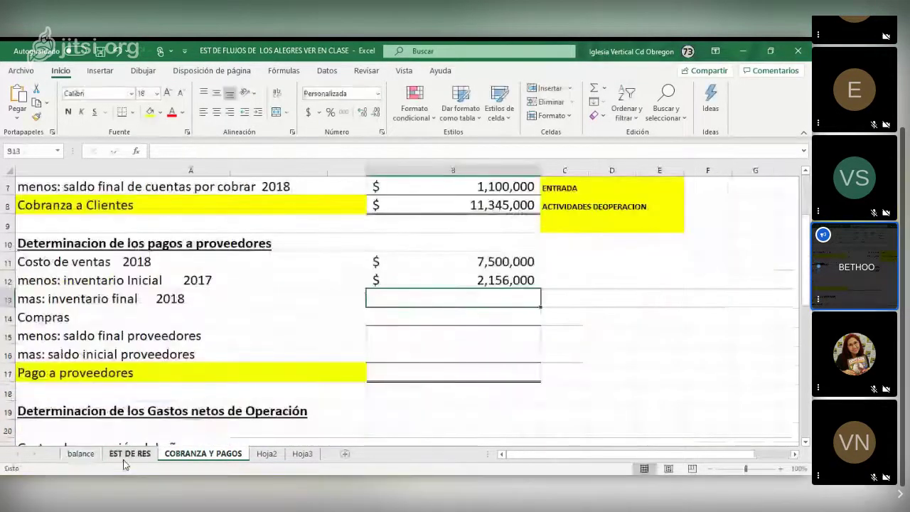
Step: Fill the 2017 column heading on the balance sheet with yellow and return to the COBRANZA Y PAGOS sheet
{"action": "left_click", "coordinate": [80, 453]}
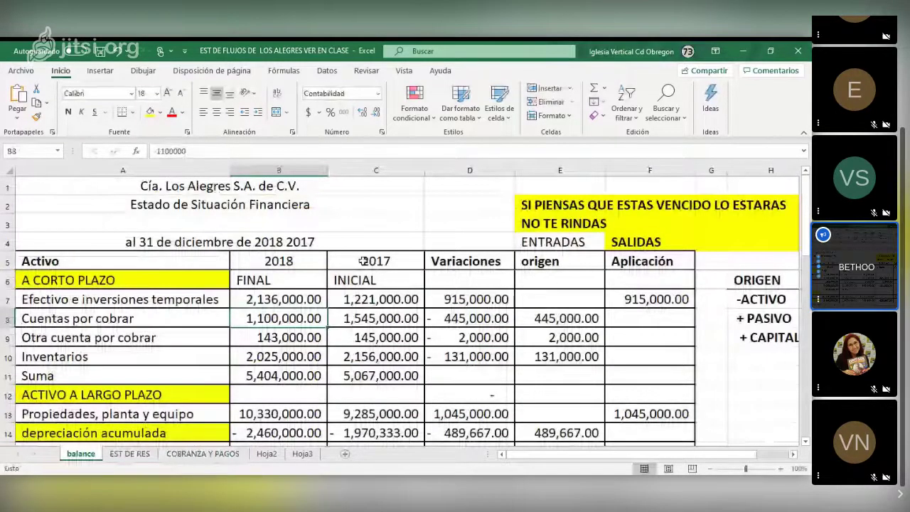
{"action": "left_click", "coordinate": [363, 261]}
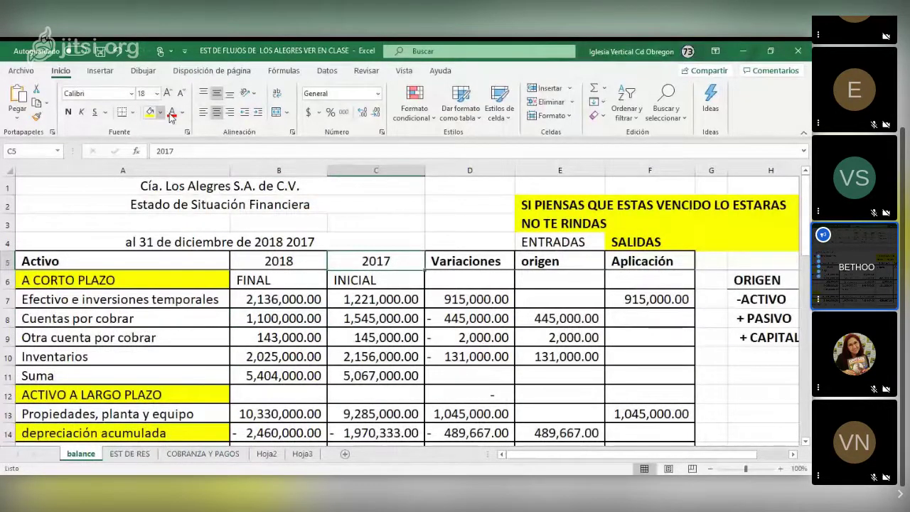
{"action": "key", "text": "ctrl+Page_Down"}
{"action": "key", "text": "ctrl+Page_Down"}
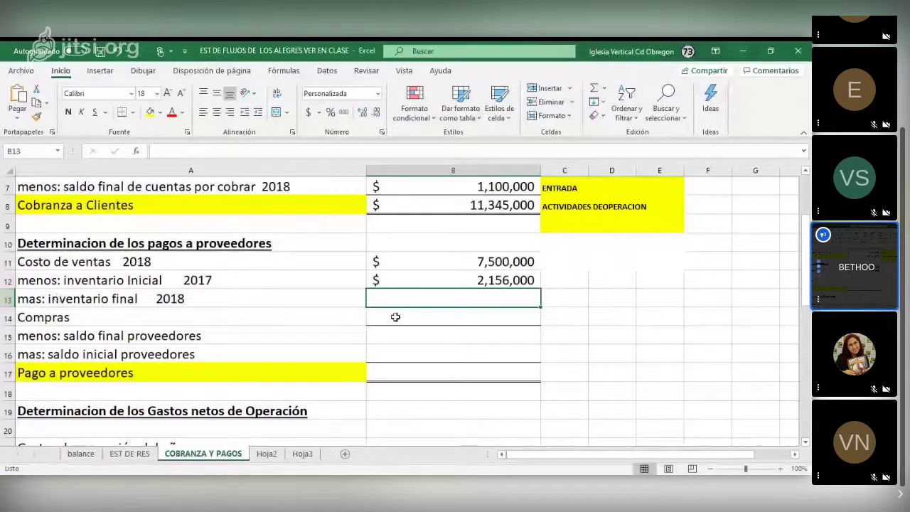
Step: Link the mas: inventario final 2018 amount in B13 to the 2018 Inventarios value on the balance sheet
{"action": "type", "text": "="}
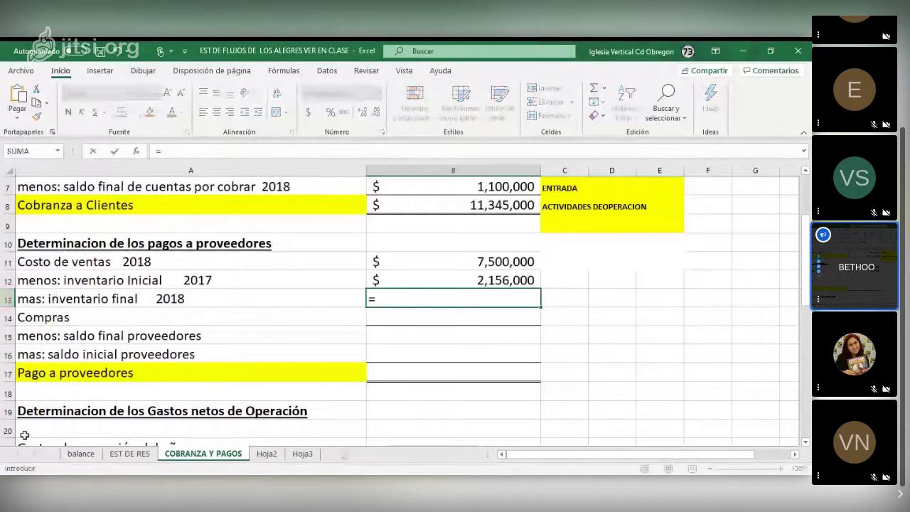
{"action": "left_click", "coordinate": [69, 456]}
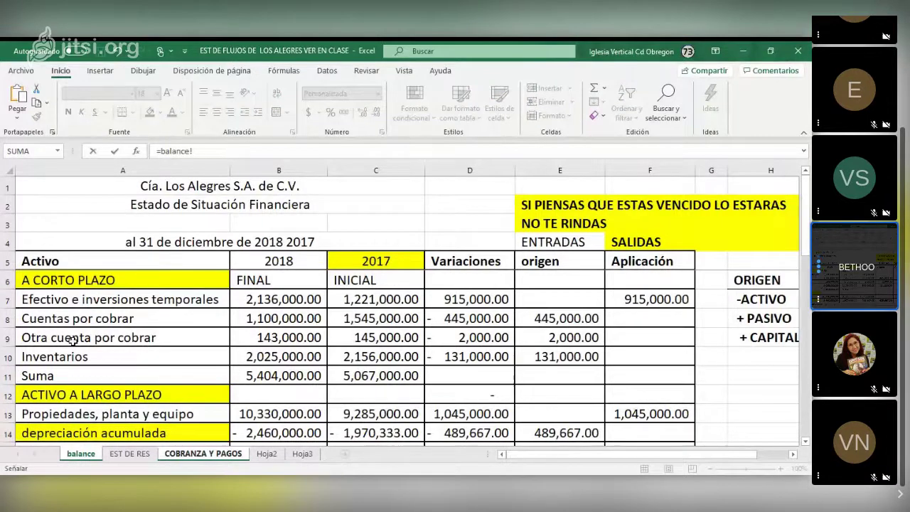
{"action": "left_click", "coordinate": [257, 356]}
{"action": "key", "text": "Return"}
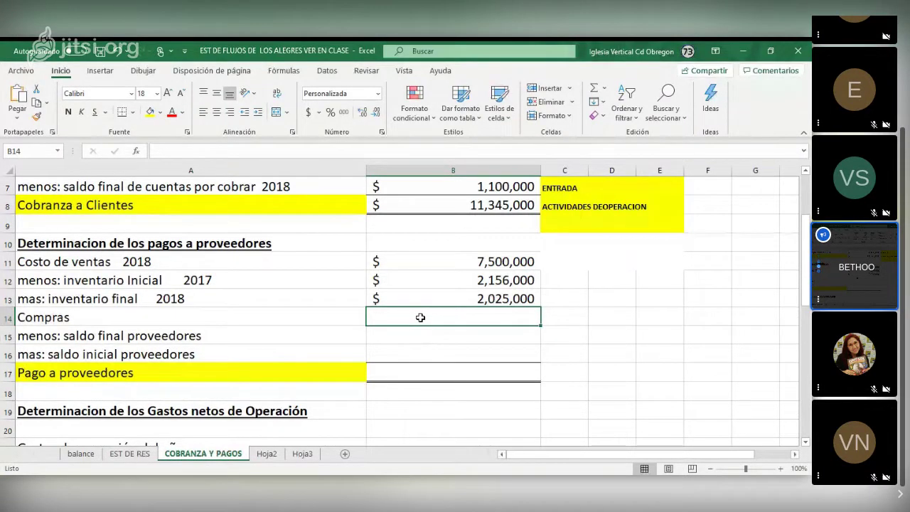
Step: Calculate Compras in B14 as cost of sales minus initial inventory plus final inventory, using =B11-B12+B13
{"action": "type", "text": "="}
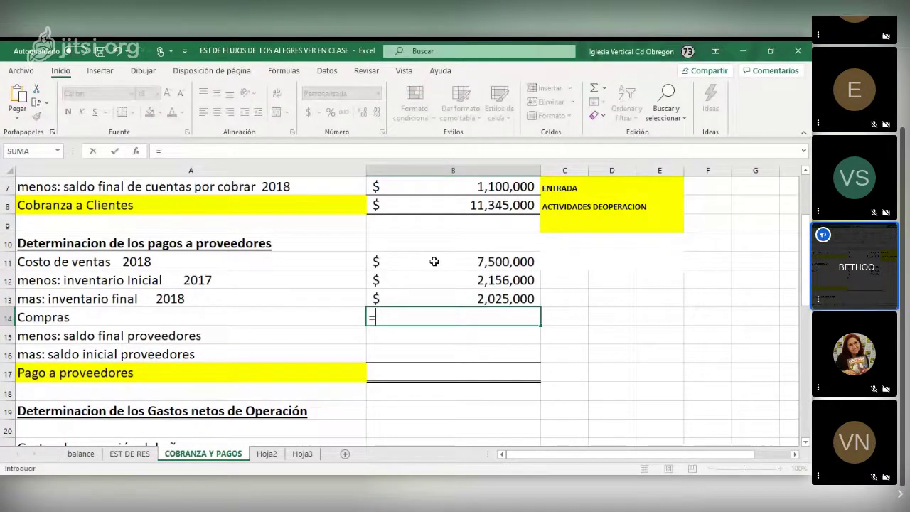
{"action": "left_click", "coordinate": [433, 261]}
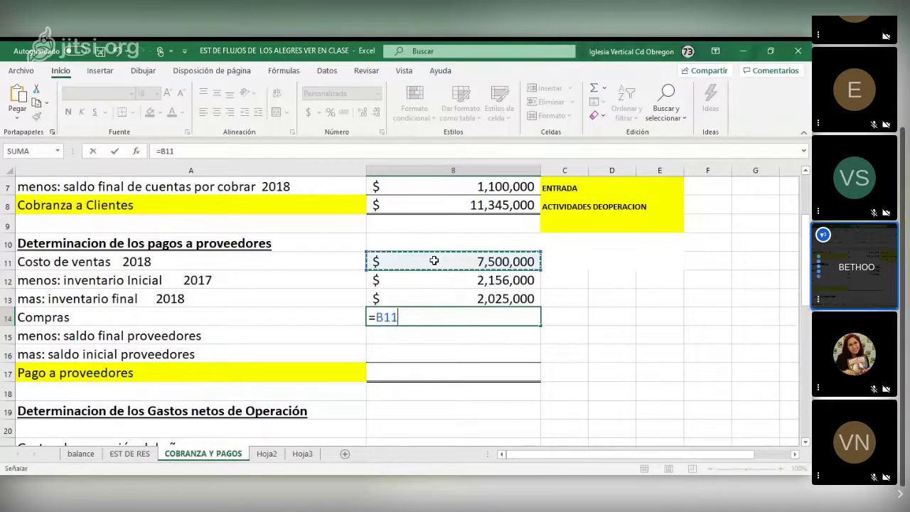
{"action": "type", "text": "-"}
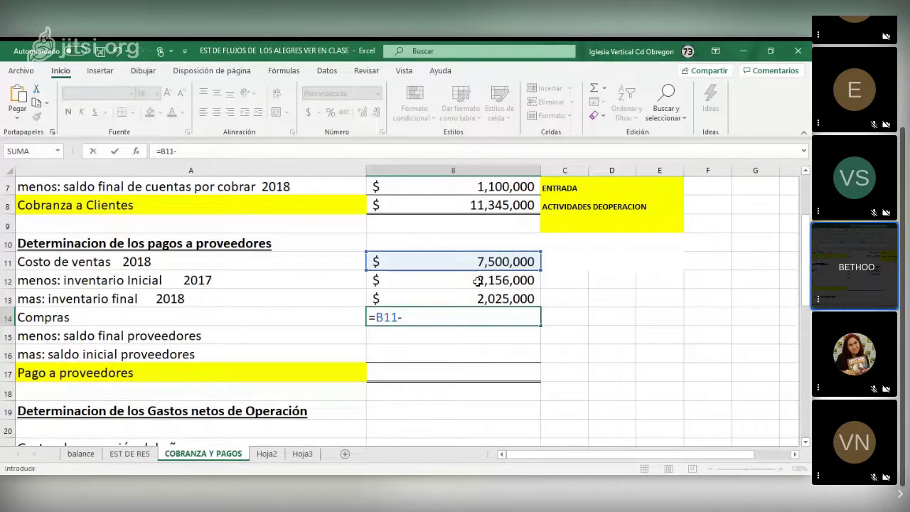
{"action": "left_click", "coordinate": [473, 282]}
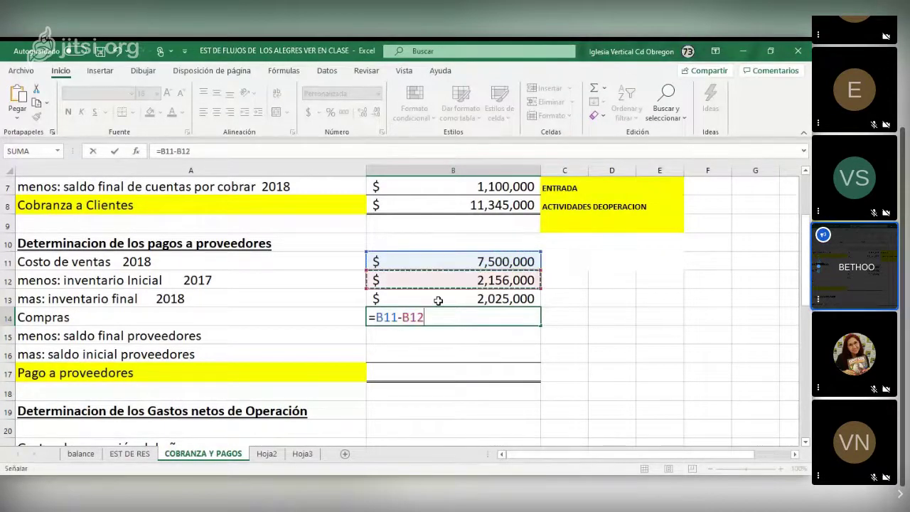
{"action": "type", "text": "+"}
{"action": "left_click", "coordinate": [431, 298]}
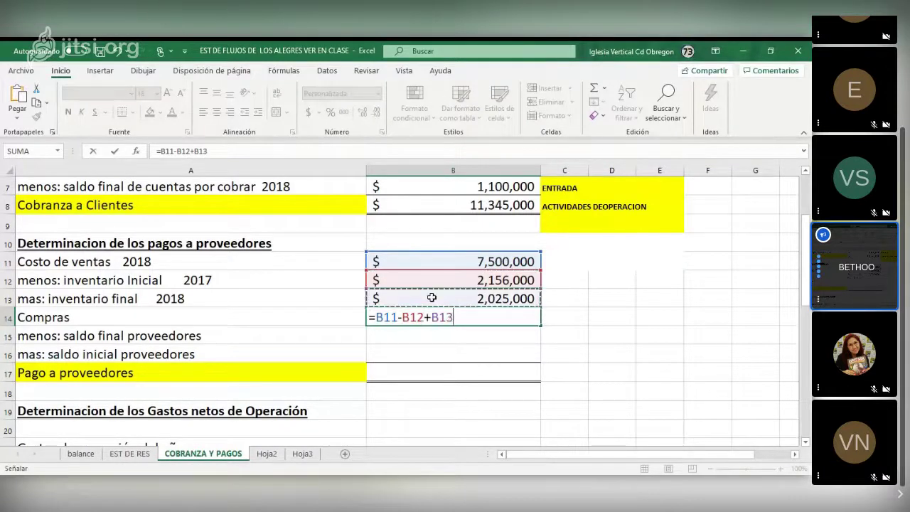
{"action": "key", "text": "Return"}
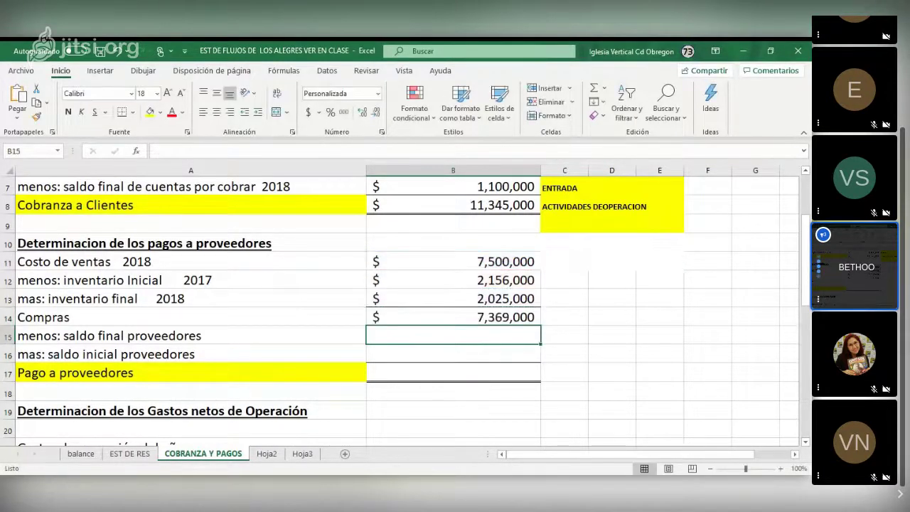
Step: Fill the Compras amount cell B14 with yellow
{"action": "key", "text": "Up"}
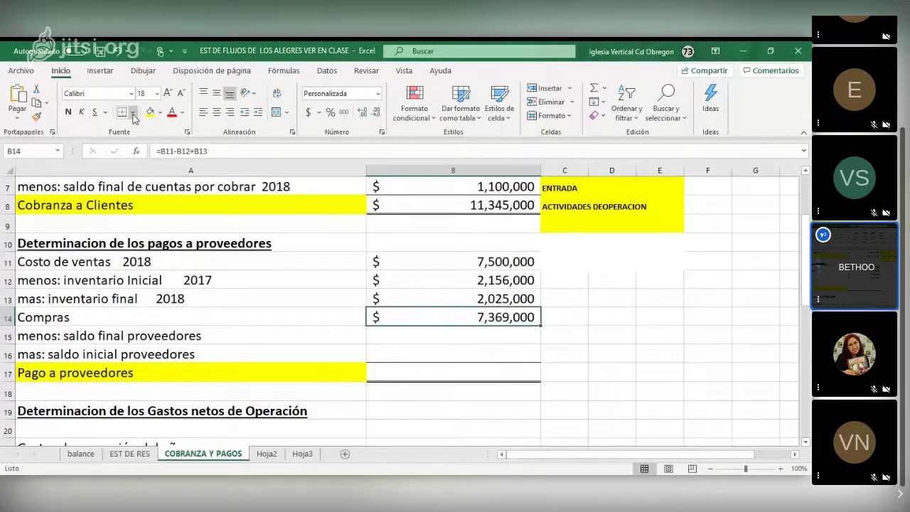
{"action": "left_click", "coordinate": [149, 112]}
{"action": "left_click", "coordinate": [396, 334]}
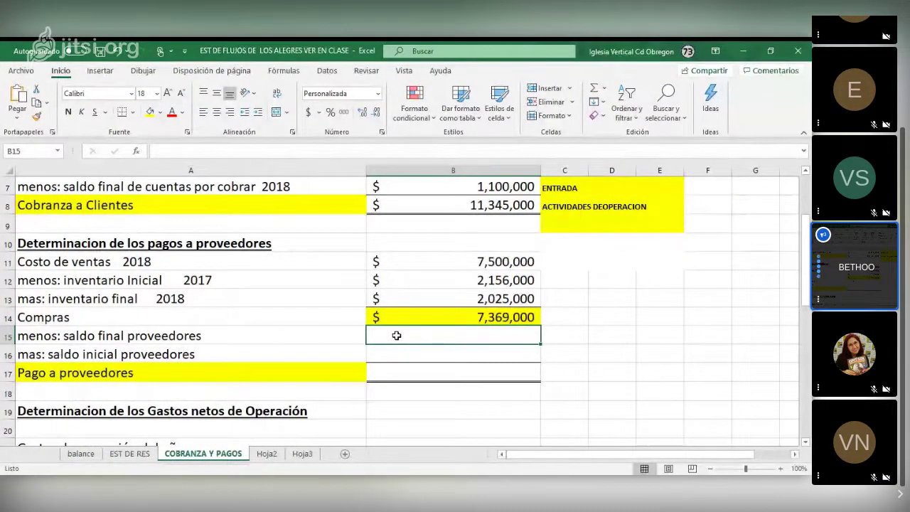
Step: Append the year 2018 to the Compras label and to the menos: saldo final proveedores label
{"action": "left_click", "coordinate": [19, 319]}
{"action": "left_click", "coordinate": [201, 151]}
{"action": "type", "text": "2018"}
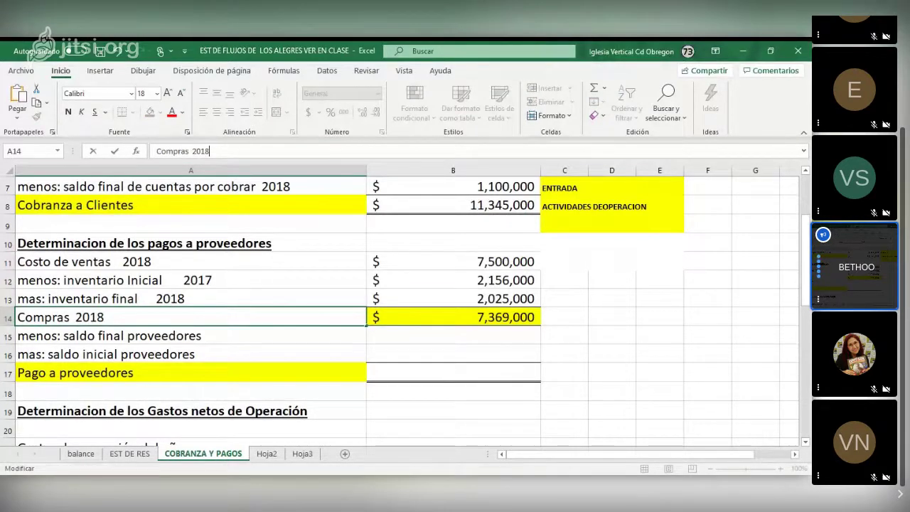
{"action": "left_click", "coordinate": [73, 338]}
{"action": "left_click", "coordinate": [289, 145]}
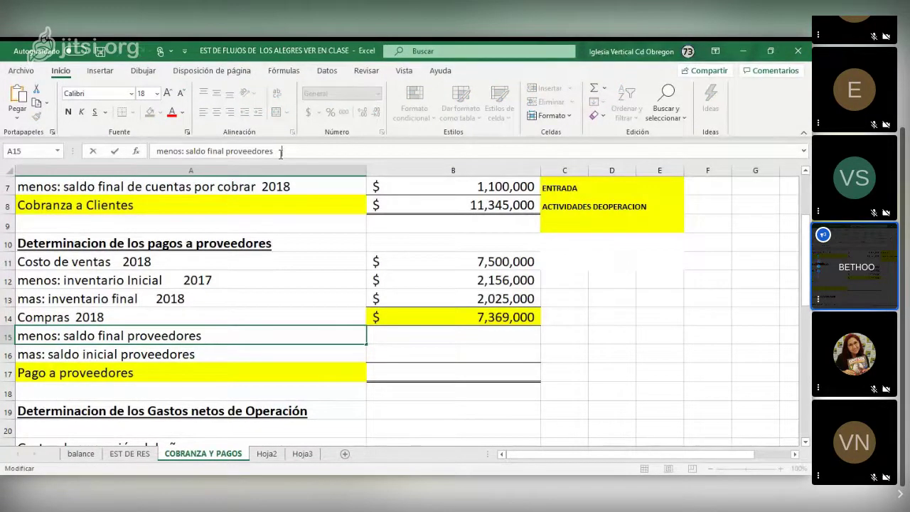
{"action": "type", "text": "2018"}
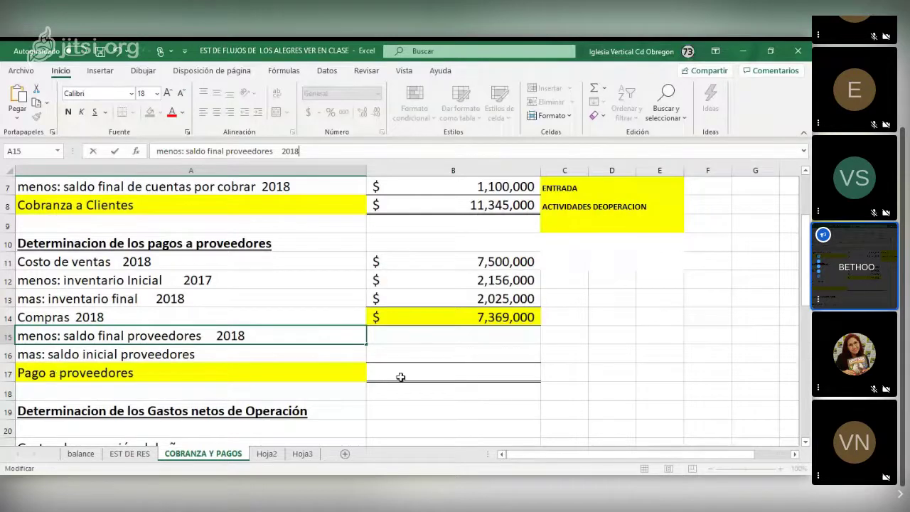
Step: Link the menos: saldo final proveedores amount in B15 to the 2018 Proveedores value on the balance sheet
{"action": "key", "text": "Tab"}
{"action": "type", "text": "="}
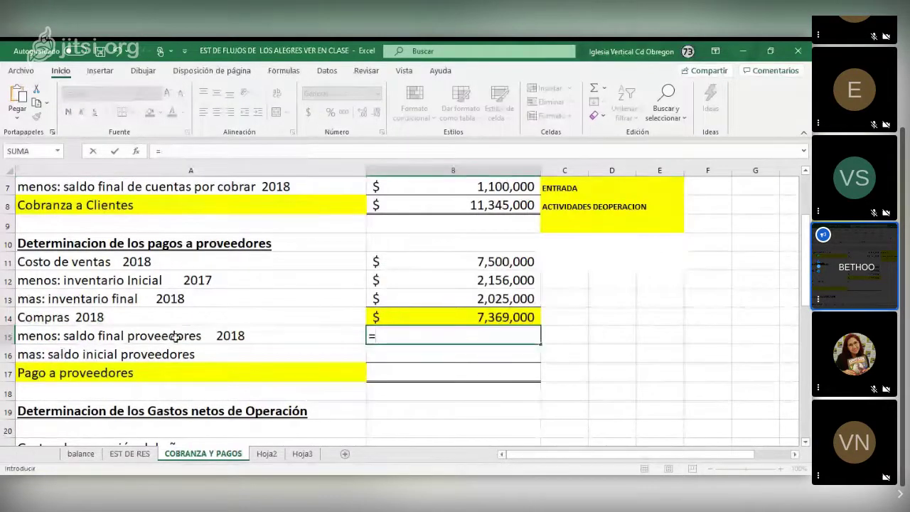
{"action": "left_click", "coordinate": [78, 454]}
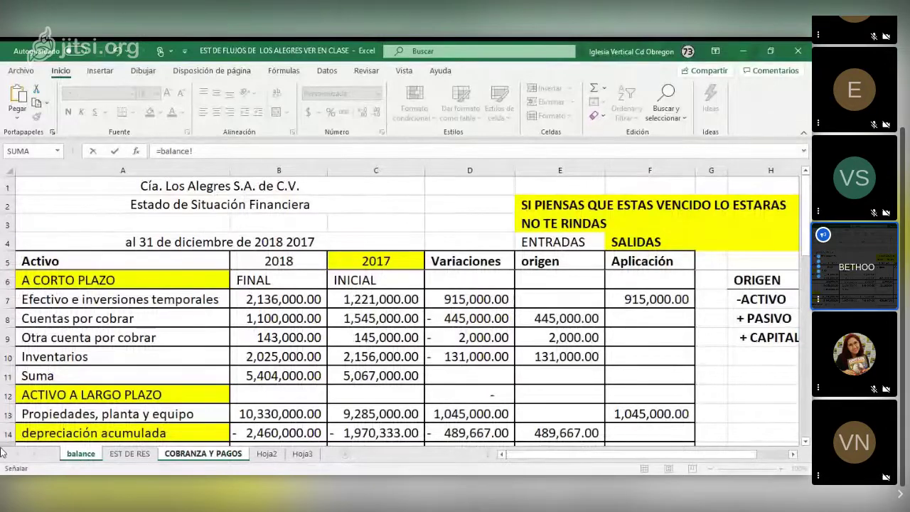
{"action": "scroll", "coordinate": [261, 358], "scroll_direction": "down", "scroll_amount": 4}
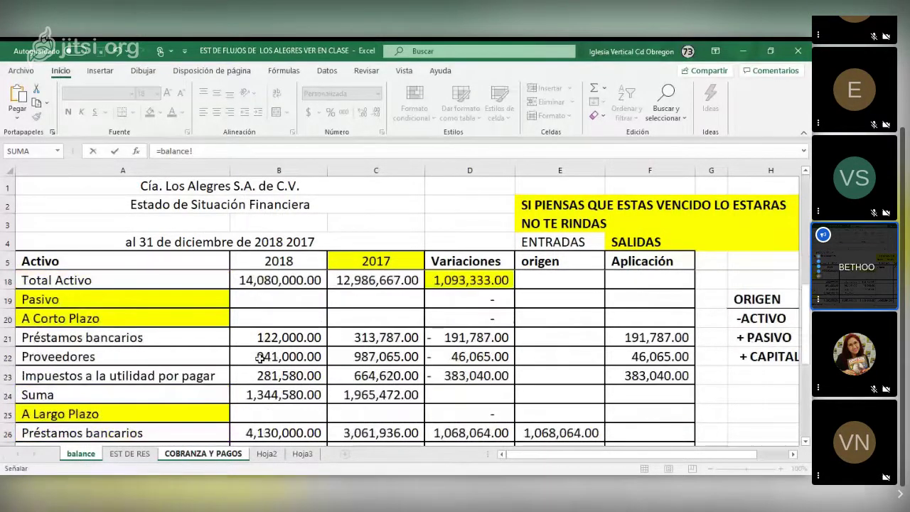
{"action": "left_click", "coordinate": [261, 357]}
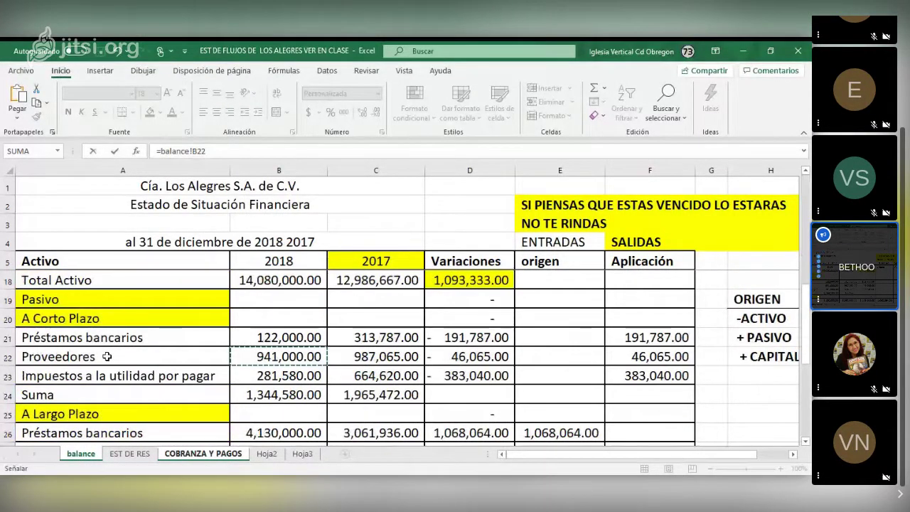
{"action": "key", "text": "Return"}
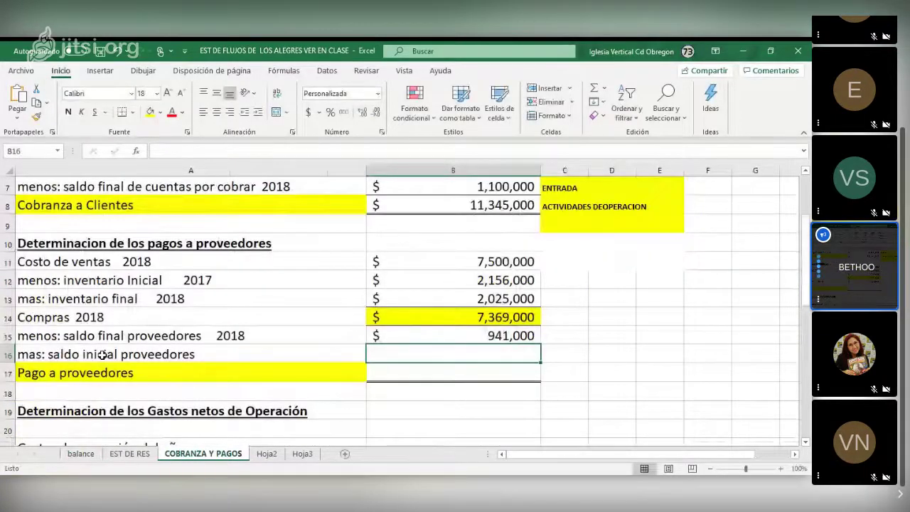
Step: Append the year 2017 to the mas: saldo inicial proveedores label in A16
{"action": "left_click", "coordinate": [103, 354]}
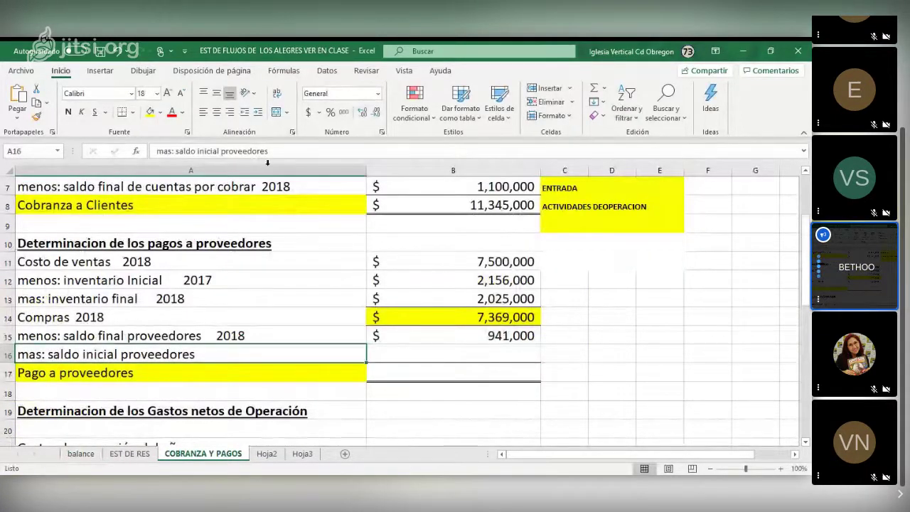
{"action": "key", "text": "F2"}
{"action": "type", "text": "2"}
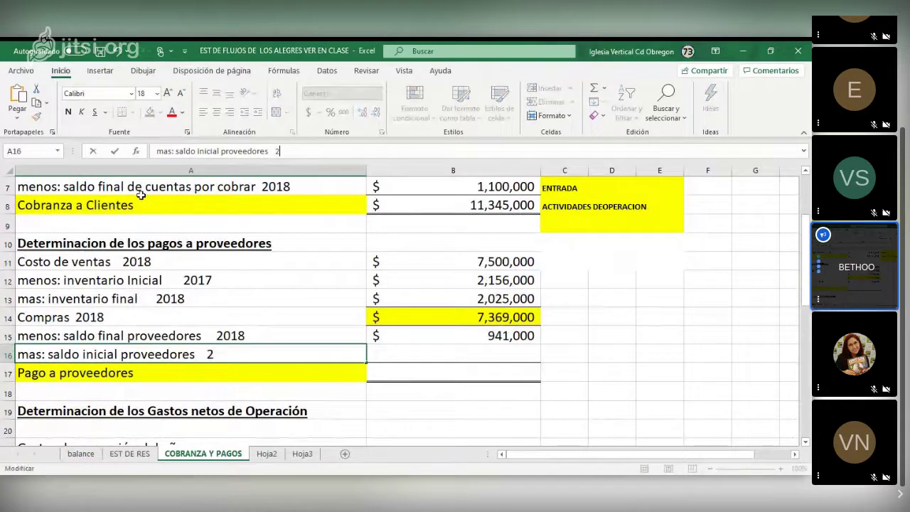
{"action": "type", "text": "017"}
Step: Link the mas: saldo inicial proveedores amount in B16 to the 2017 Proveedores value on the balance sheet
{"action": "left_click", "coordinate": [384, 357]}
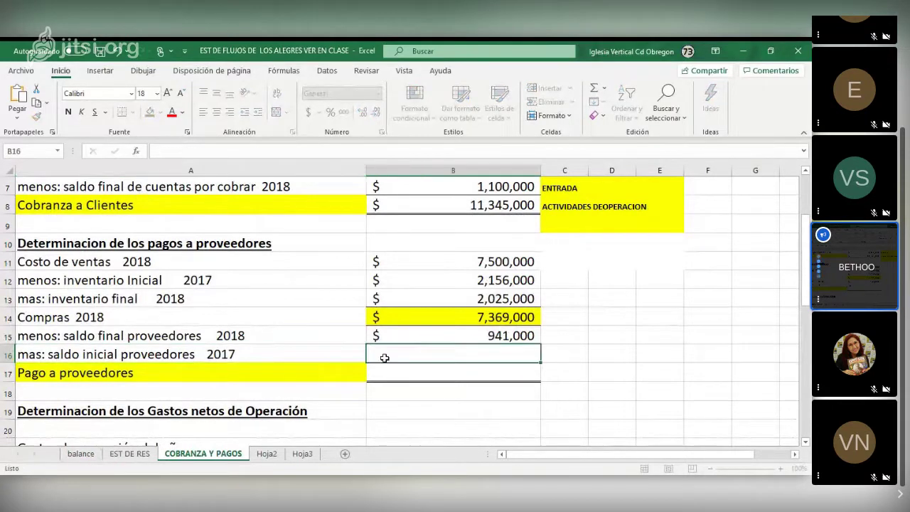
{"action": "type", "text": "="}
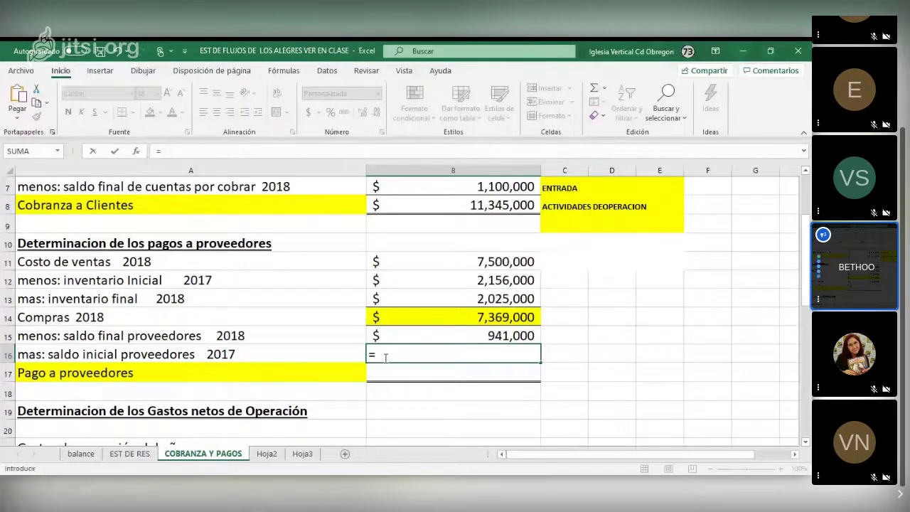
{"action": "key", "text": "ctrl+Page_Up"}
{"action": "key", "text": "ctrl+Page_Up"}
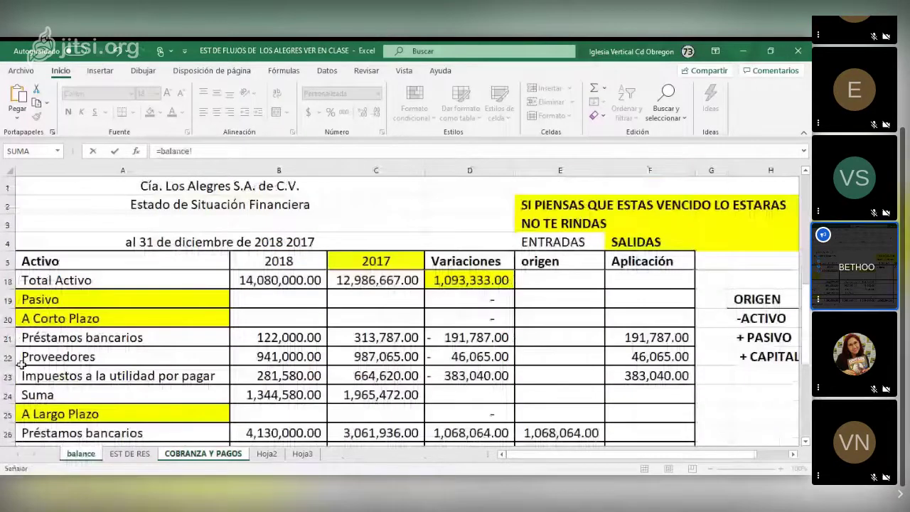
{"action": "left_click", "coordinate": [360, 361]}
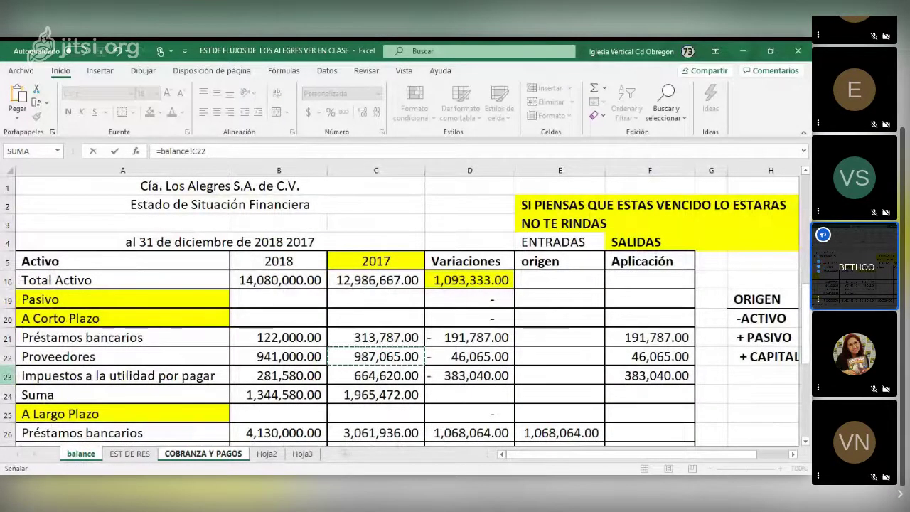
{"action": "key", "text": "Return"}
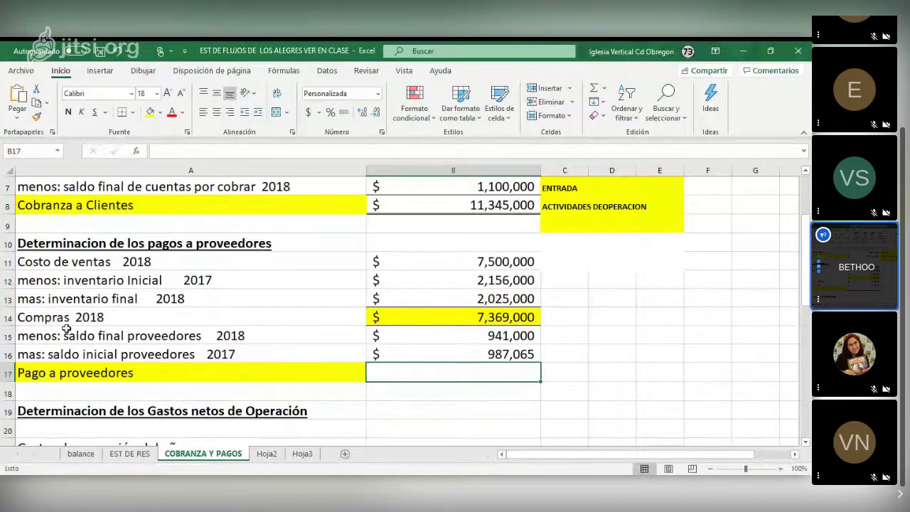
{"action": "left_click", "coordinate": [382, 333]}
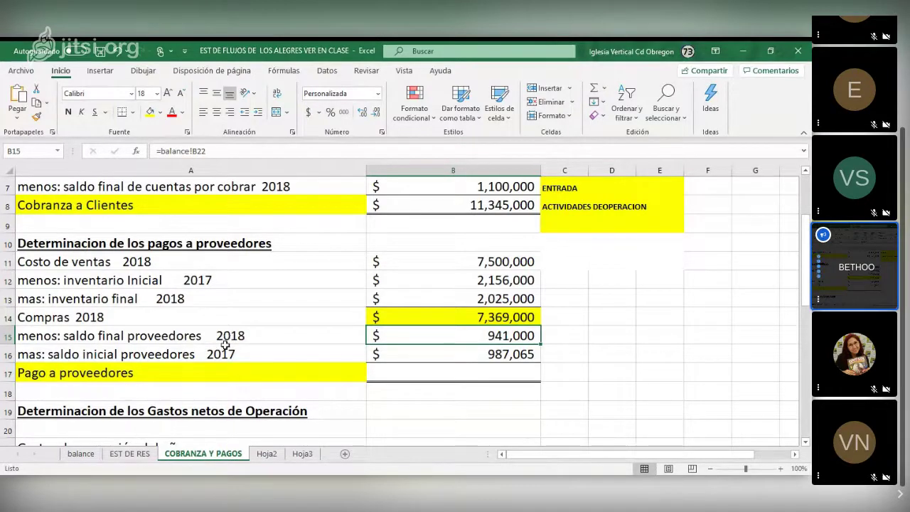
Step: Calculate Pago a proveedores in B17 as Compras 2018 minus the final supplier balance, =B14-B15
{"action": "left_click", "coordinate": [404, 354]}
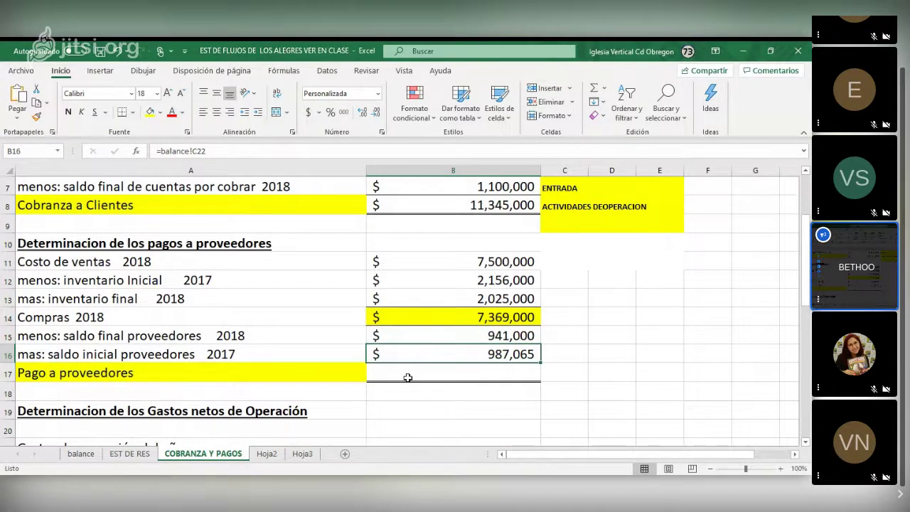
{"action": "left_click", "coordinate": [400, 367]}
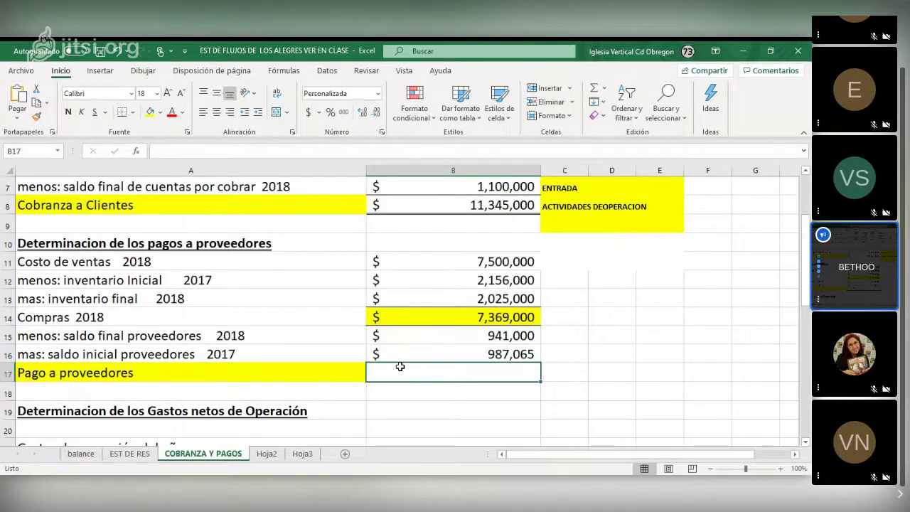
{"action": "type", "text": "="}
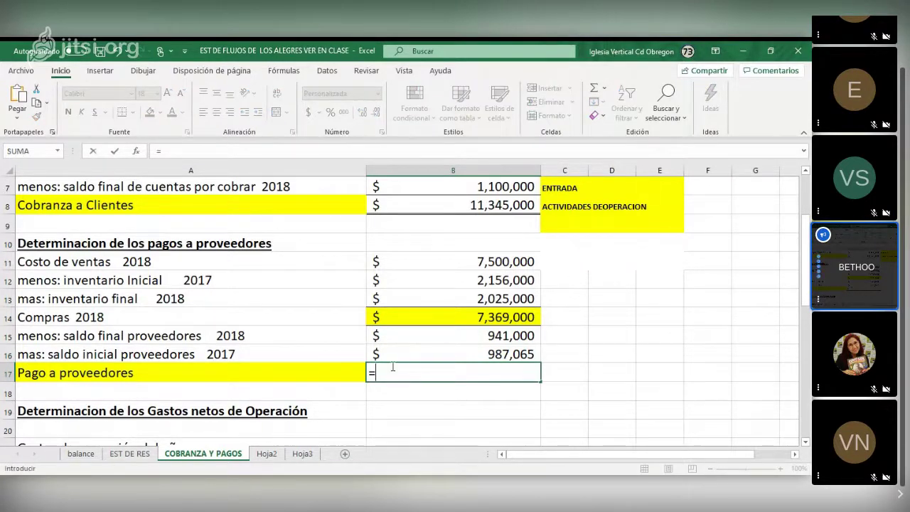
{"action": "left_click", "coordinate": [430, 317]}
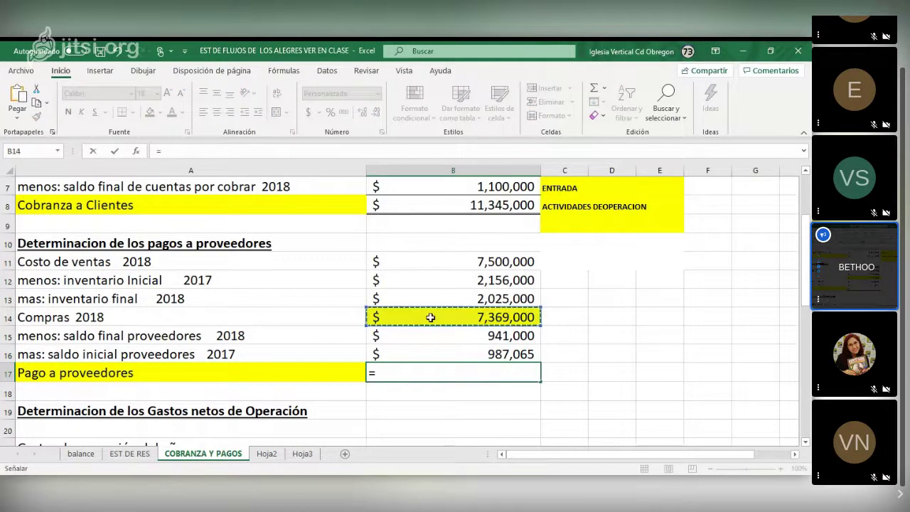
{"action": "type", "text": "-"}
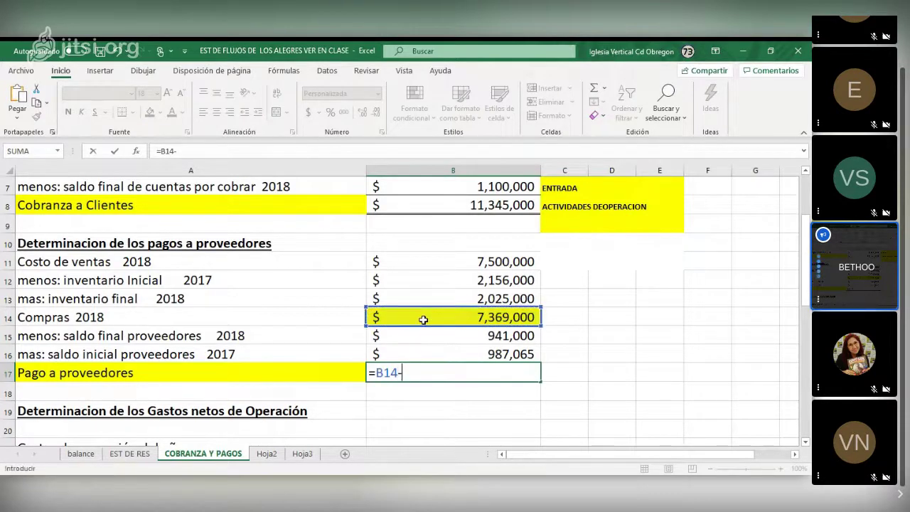
{"action": "left_click", "coordinate": [401, 337]}
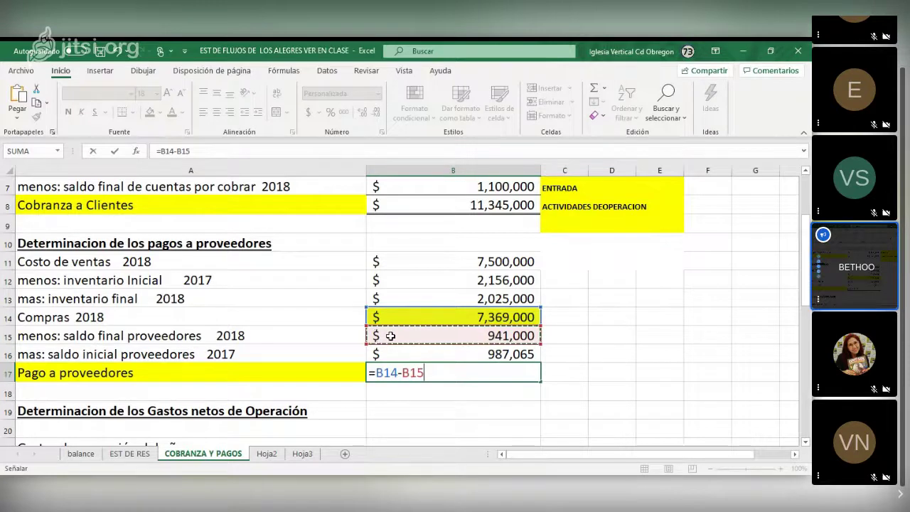
{"action": "key", "text": "Return"}
Step: Extend the Pago a proveedores formula in B17 to add the initial supplier balance, making it =B14-B15+B16
{"action": "left_click", "coordinate": [438, 372]}
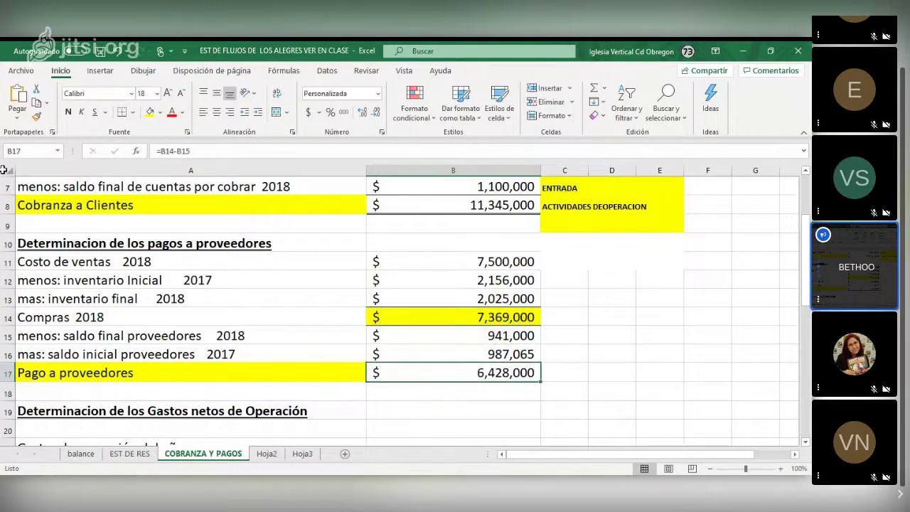
{"action": "left_click", "coordinate": [219, 154]}
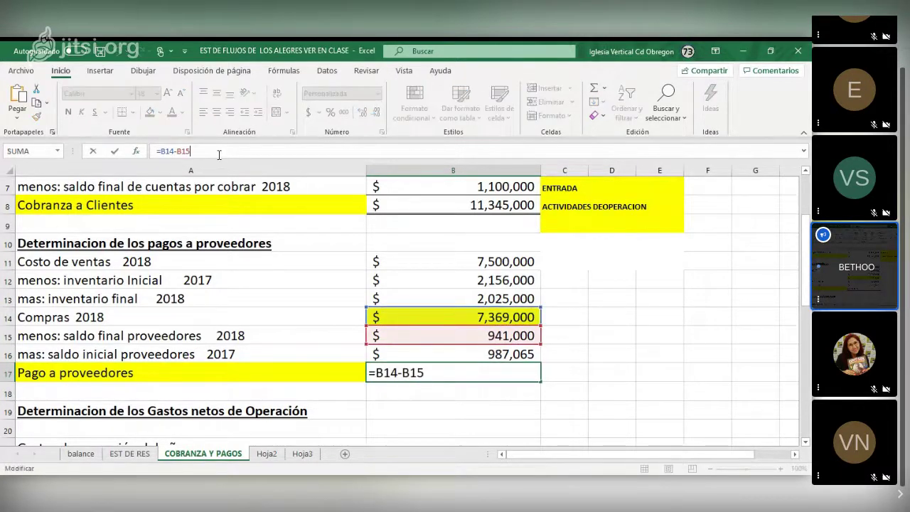
{"action": "type", "text": "+"}
{"action": "left_click", "coordinate": [433, 356]}
{"action": "key", "text": "Return"}
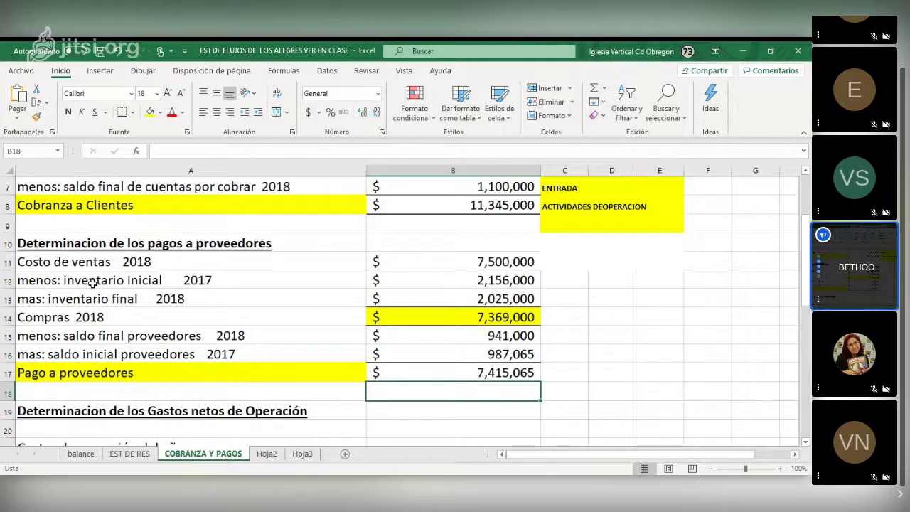
{"action": "left_click", "coordinate": [423, 373]}
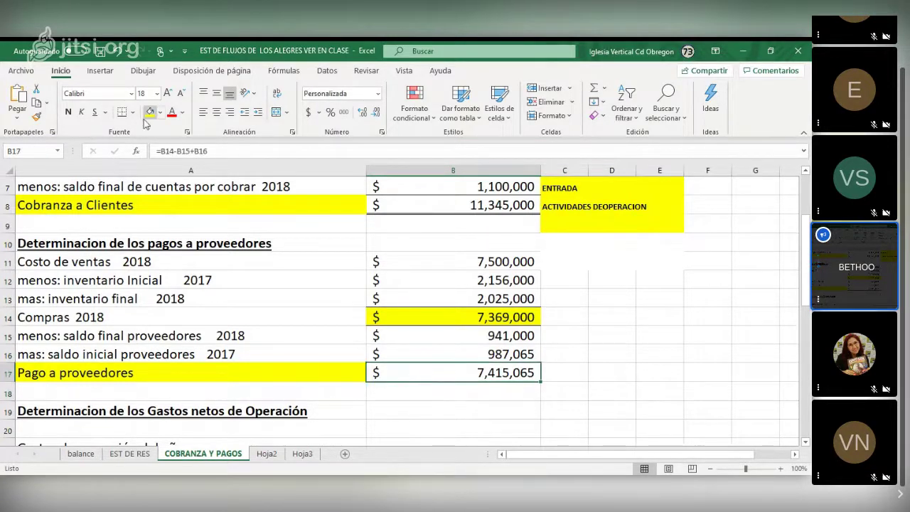
Step: Label the Pago a proveedores row with SALIDA in C17 and ACTIVIDAD DE OPERACIÓN in D17
{"action": "left_click", "coordinate": [578, 372]}
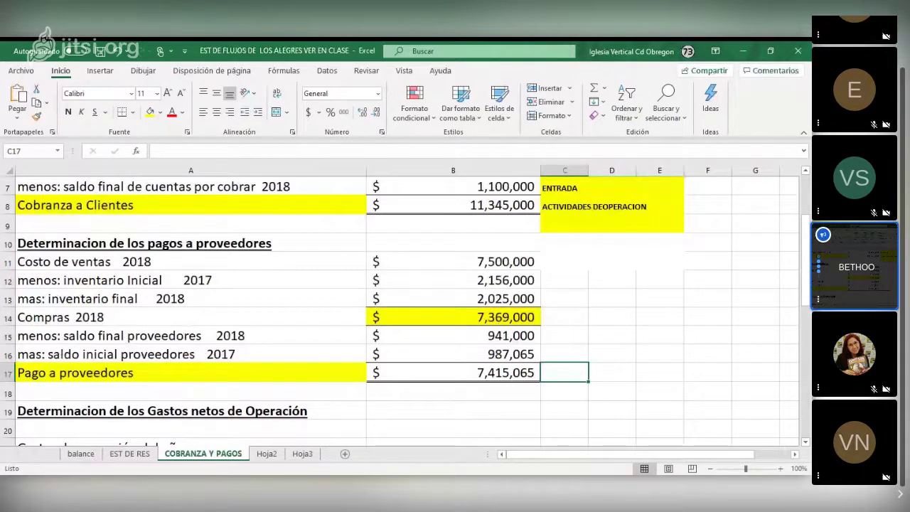
{"action": "type", "text": "SALID"}
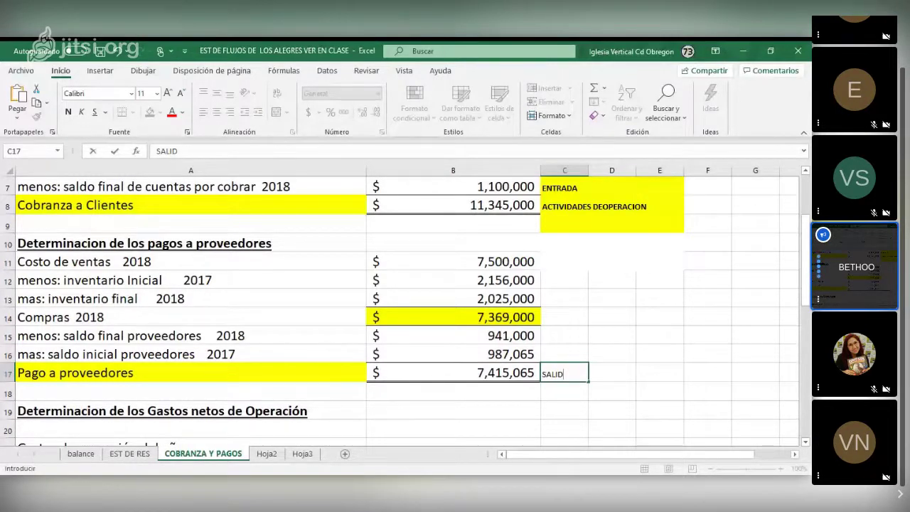
{"action": "type", "text": "A"}
{"action": "key", "text": "Tab"}
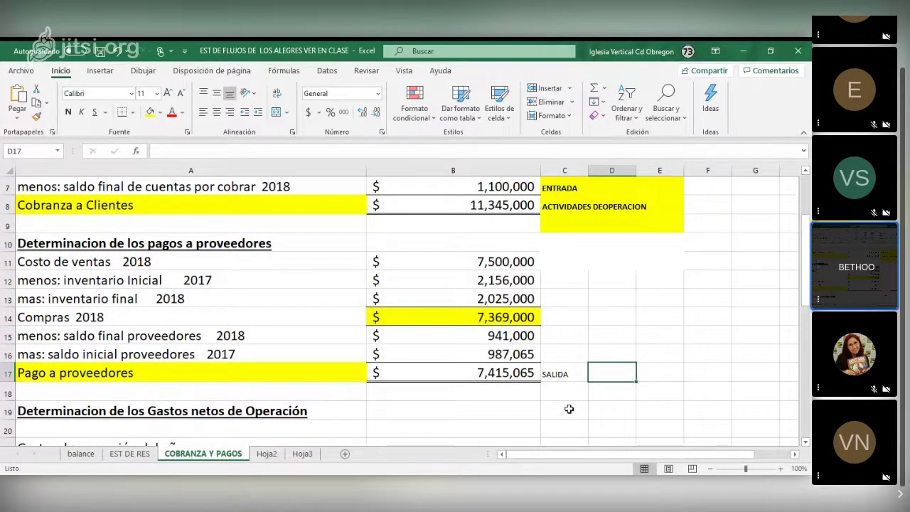
{"action": "type", "text": "ACTIVIDAD"}
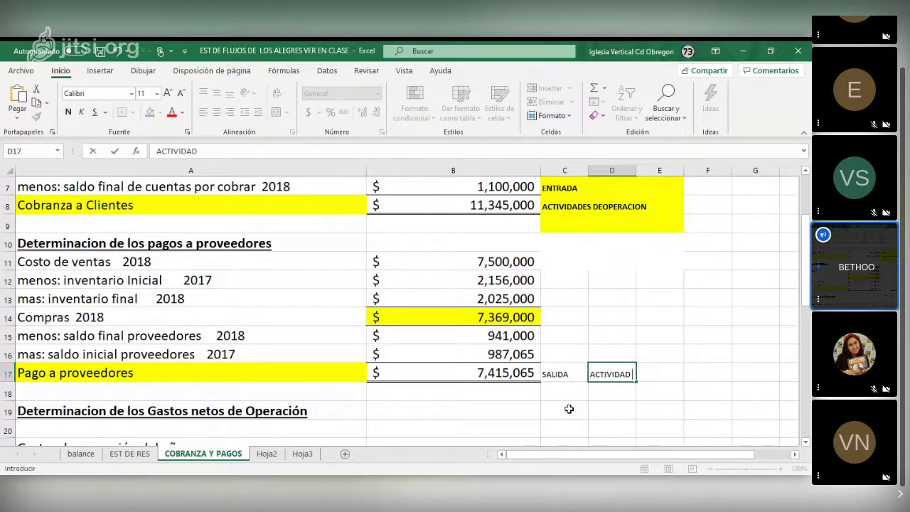
{"action": "type", "text": "DE OPERA"}
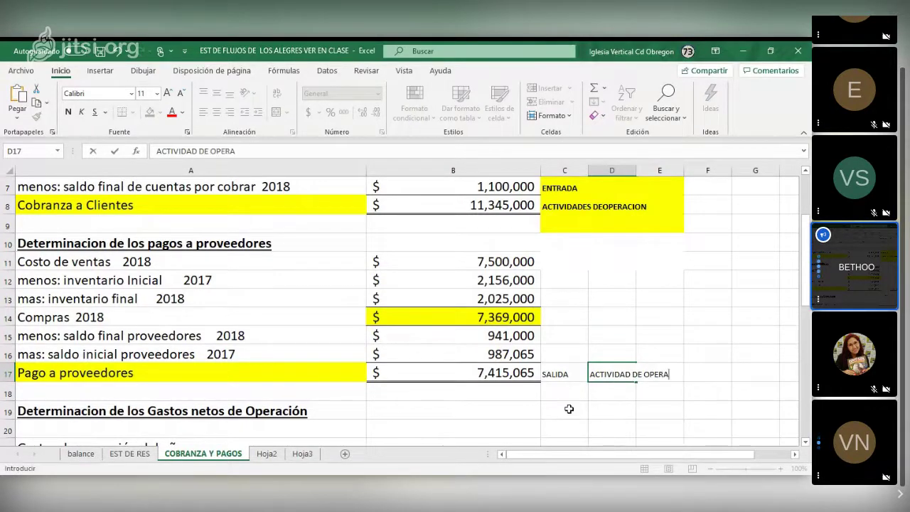
{"action": "type", "text": "CION"}
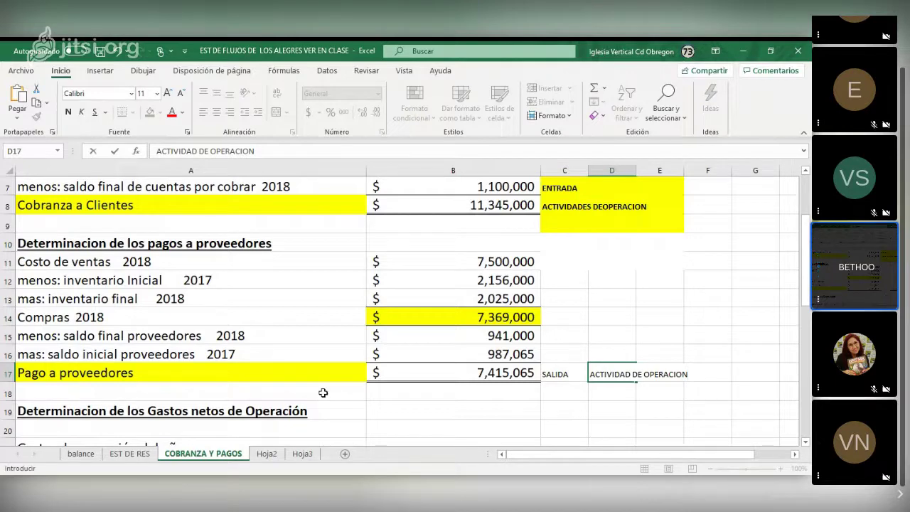
{"action": "scroll", "coordinate": [323, 392], "scroll_direction": "down", "scroll_amount": 1}
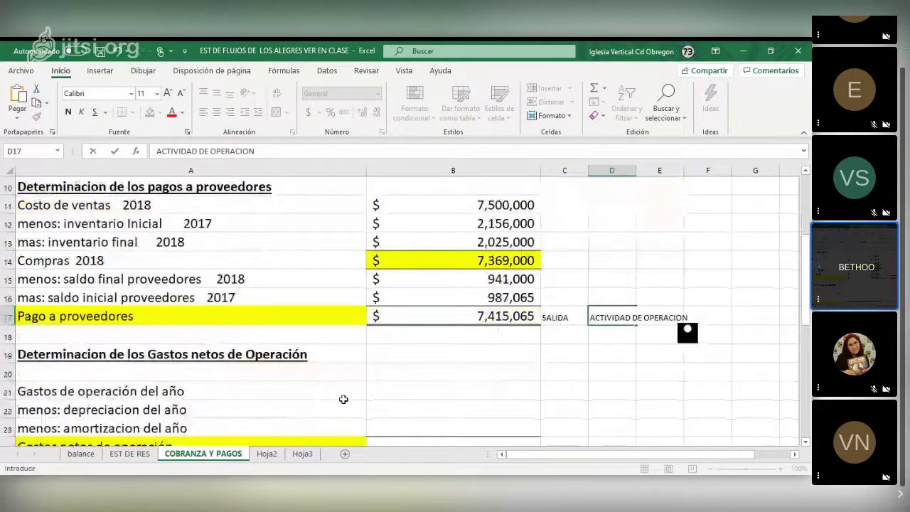
{"action": "scroll", "coordinate": [343, 399], "scroll_direction": "up", "scroll_amount": 1}
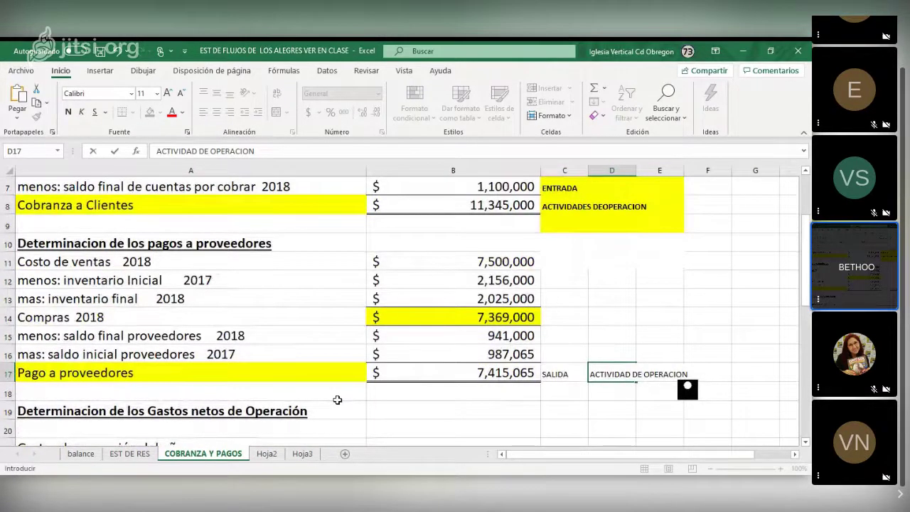
Step: Correct Costo de ventas 2018 in B11 to 7150000, matching the income statement, and check the dependent Compras and Pago a proveedores cells
{"action": "left_click", "coordinate": [416, 258]}
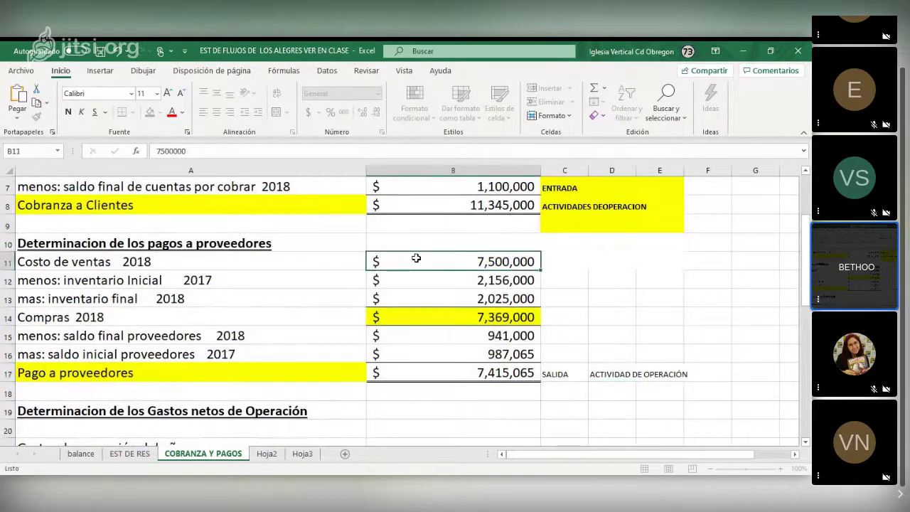
{"action": "left_click", "coordinate": [130, 459]}
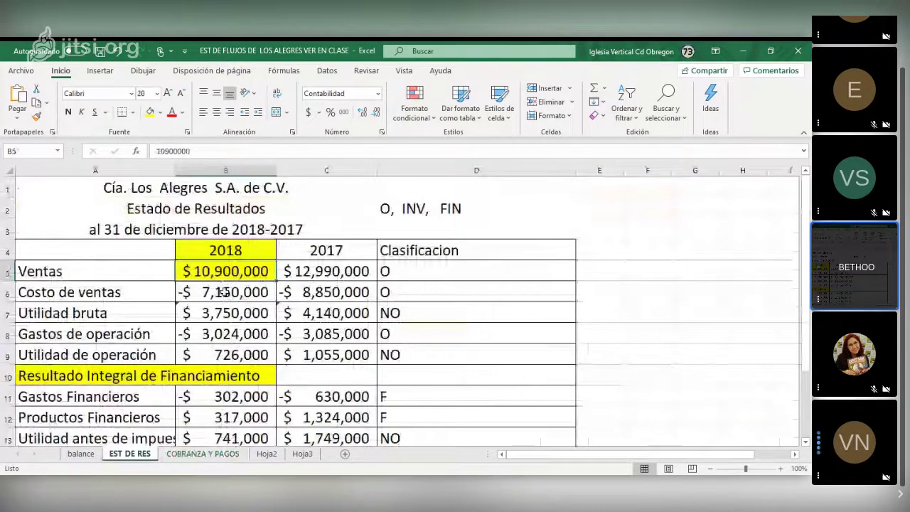
{"action": "left_click", "coordinate": [224, 291]}
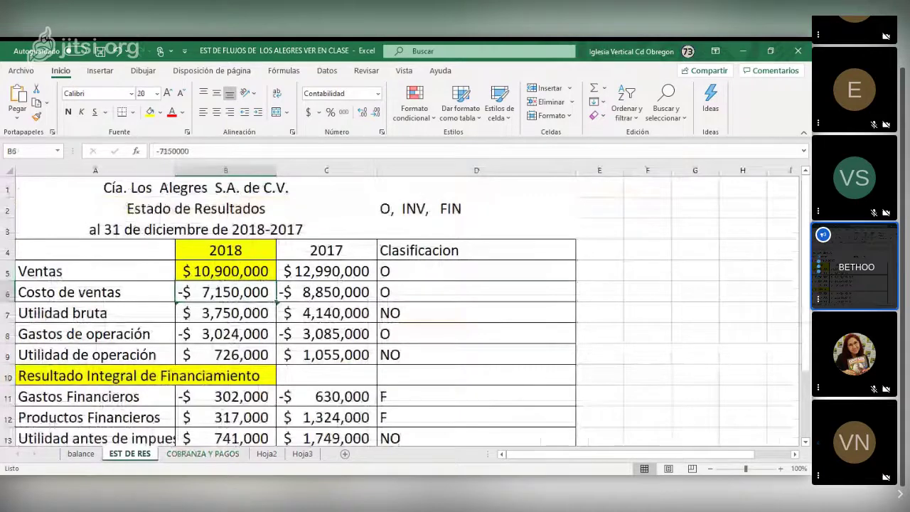
{"action": "key", "text": "ctrl+Page_Down"}
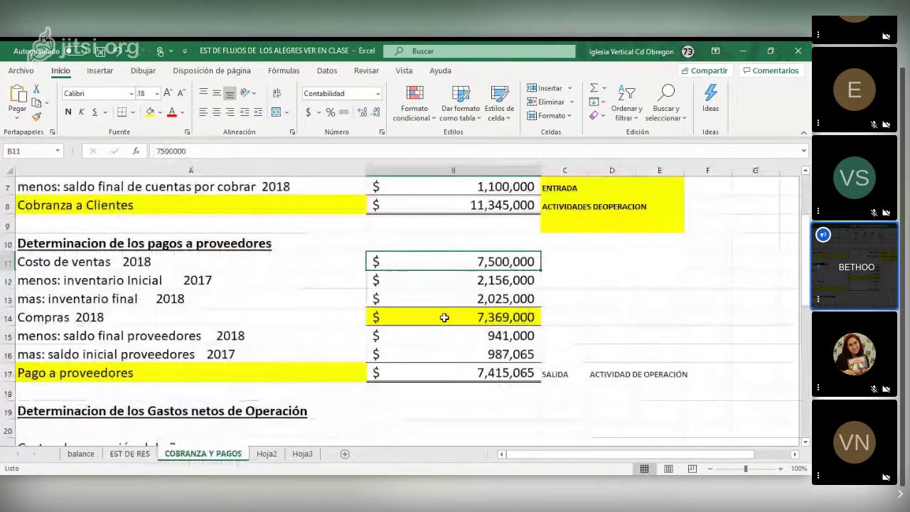
{"action": "type", "text": "7150000"}
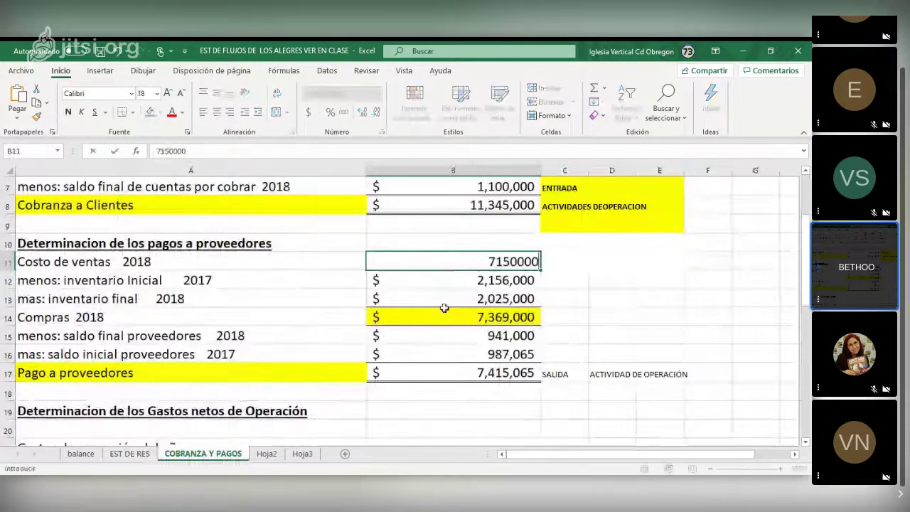
{"action": "left_click", "coordinate": [443, 308]}
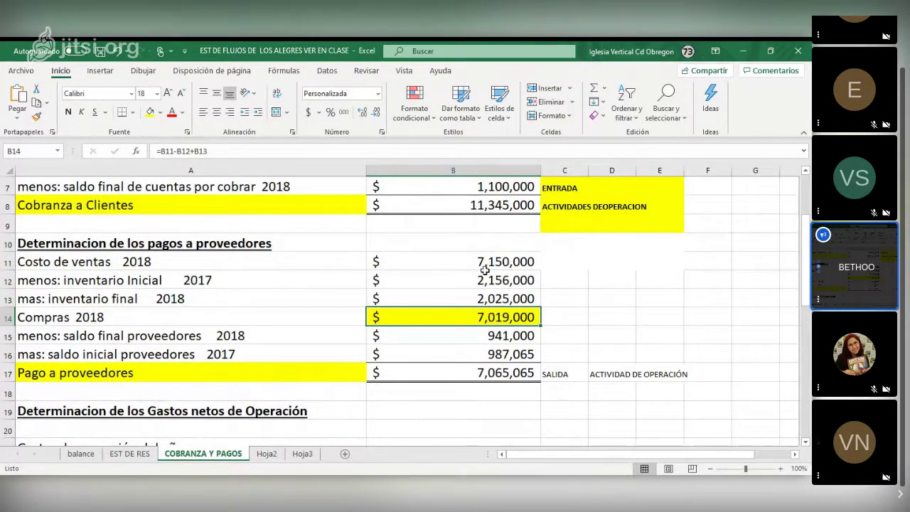
{"action": "left_click", "coordinate": [457, 261]}
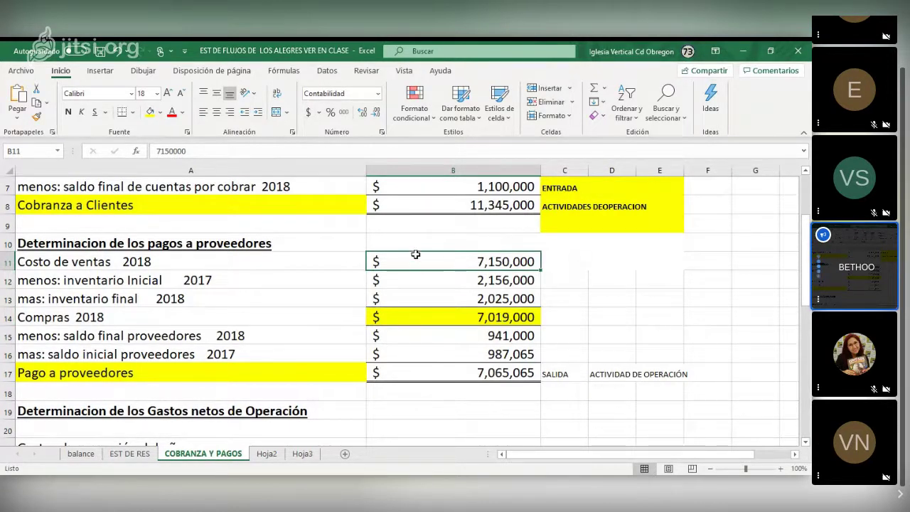
{"action": "left_click", "coordinate": [409, 359]}
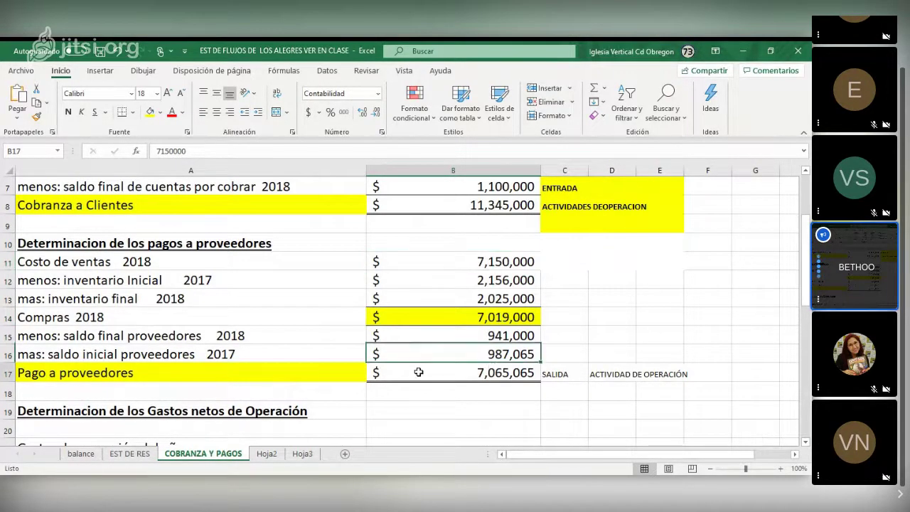
{"action": "left_click", "coordinate": [419, 371]}
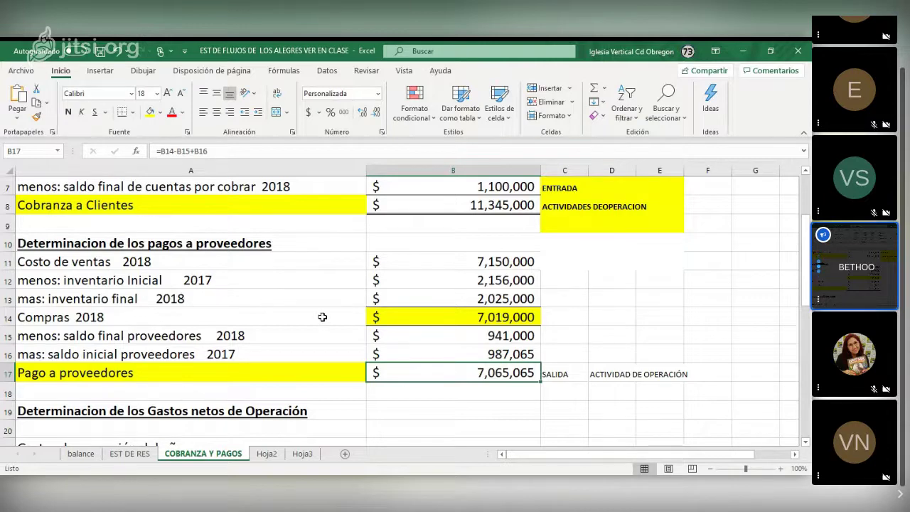
Step: Append the year 2018 to the Gastos de operación del año label in A21
{"action": "scroll", "coordinate": [252, 313], "scroll_direction": "up", "scroll_amount": 2}
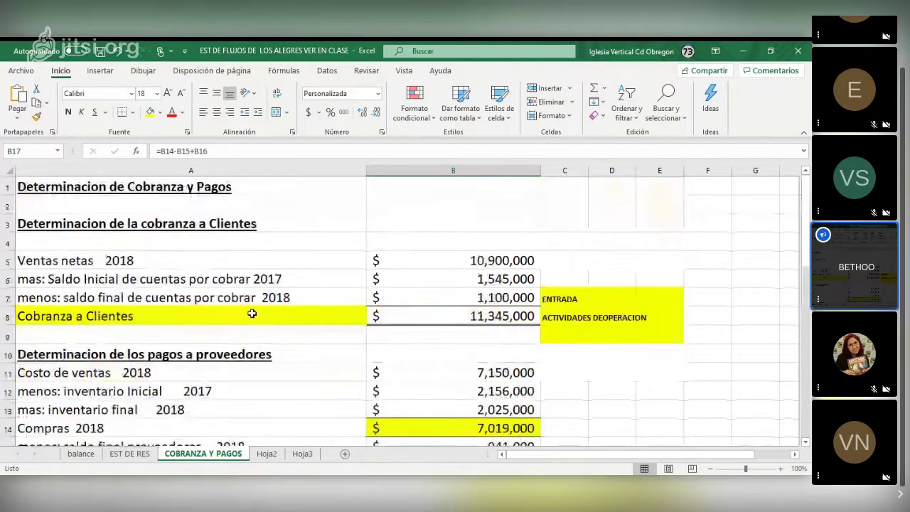
{"action": "scroll", "coordinate": [252, 313], "scroll_direction": "down", "scroll_amount": 3}
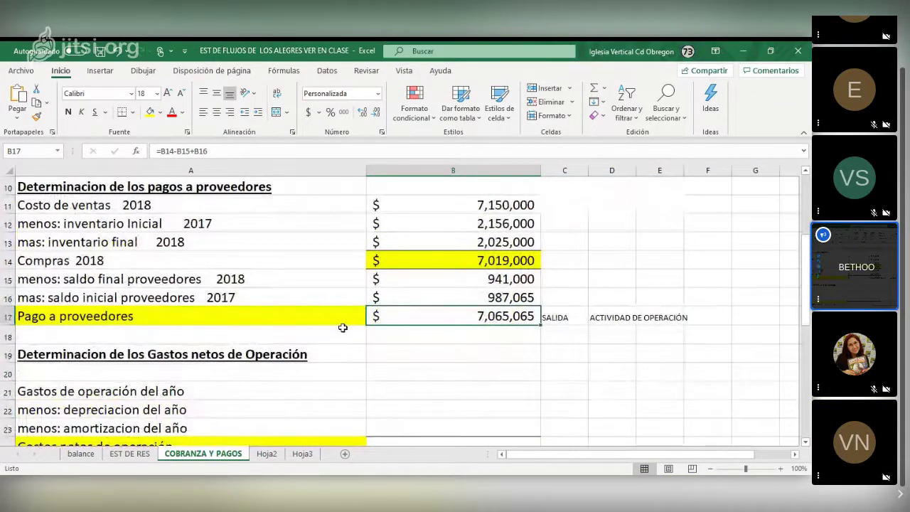
{"action": "scroll", "coordinate": [342, 328], "scroll_direction": "down", "scroll_amount": 1}
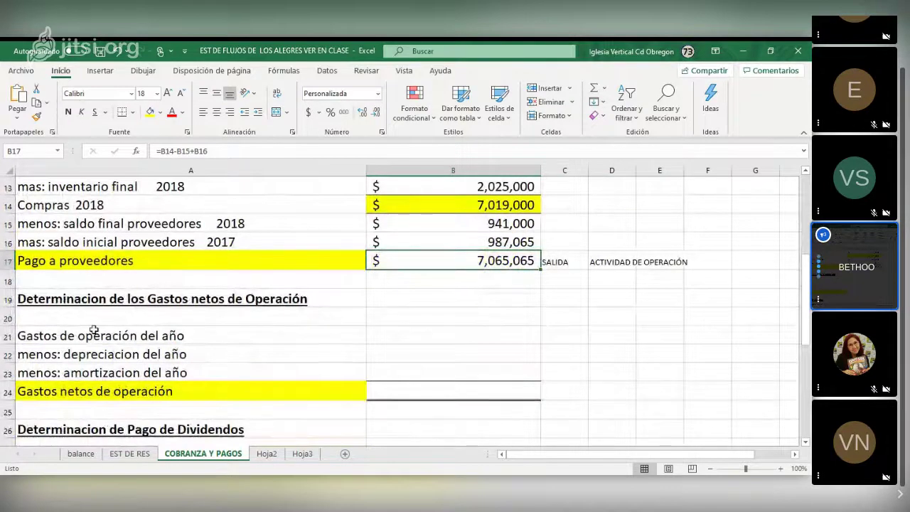
{"action": "left_click", "coordinate": [107, 301]}
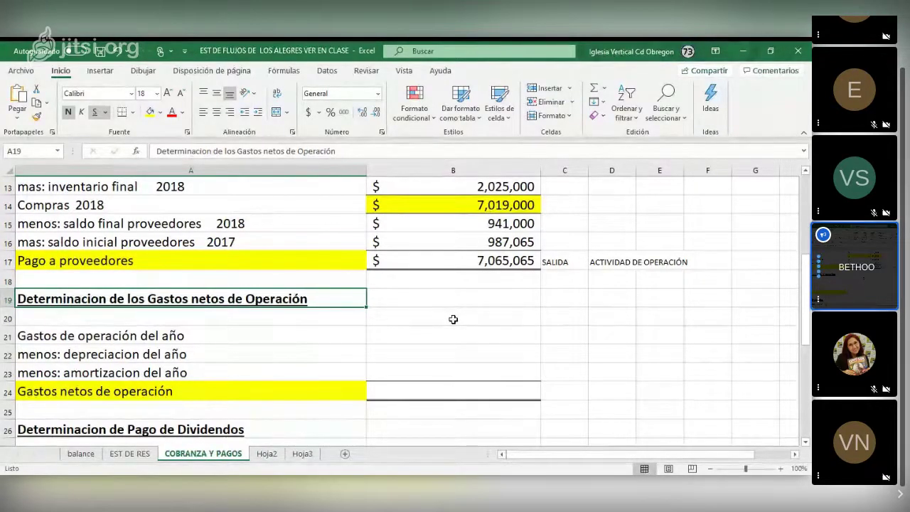
{"action": "scroll", "coordinate": [140, 307], "scroll_direction": "down", "scroll_amount": 1}
{"action": "left_click", "coordinate": [135, 280]}
{"action": "left_click", "coordinate": [282, 151]}
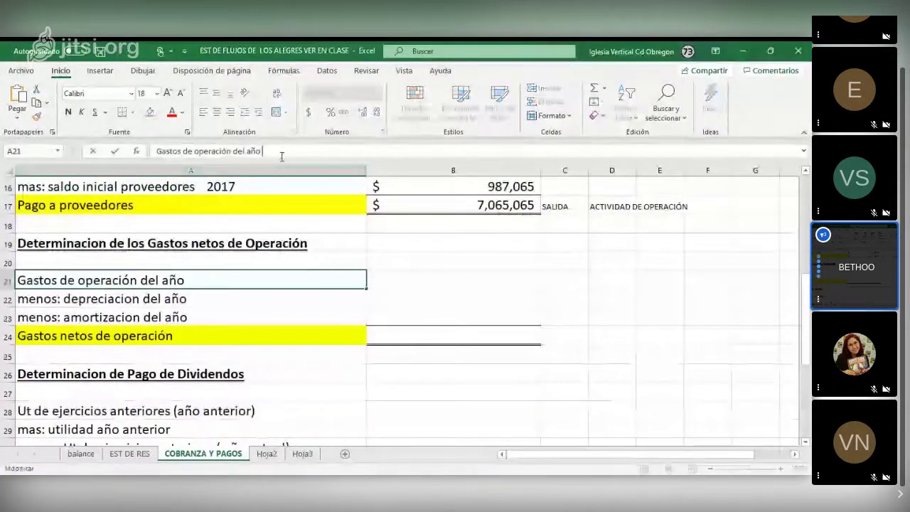
{"action": "type", "text": "2018"}
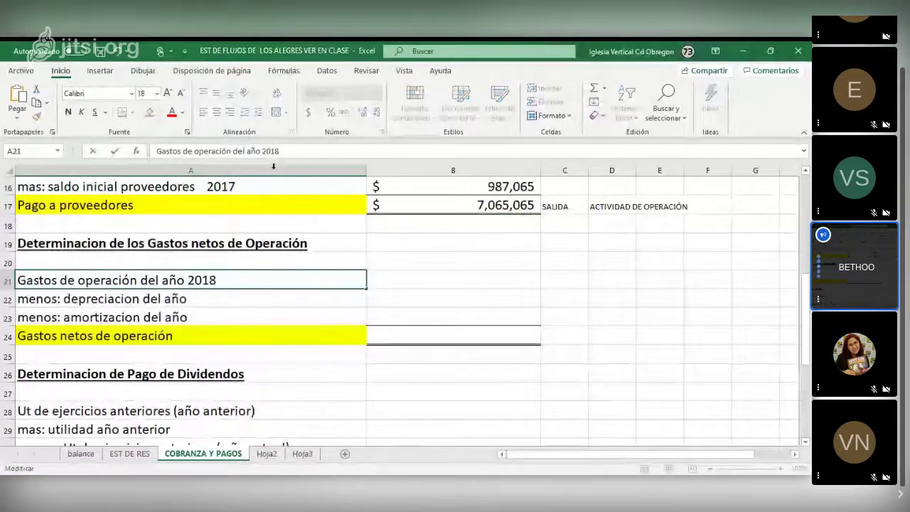
Step: Enter the 2018 Gastos de operación from the income statement, 3024000, in B21 of the COBRANZA Y PAGOS sheet
{"action": "left_click", "coordinate": [426, 278]}
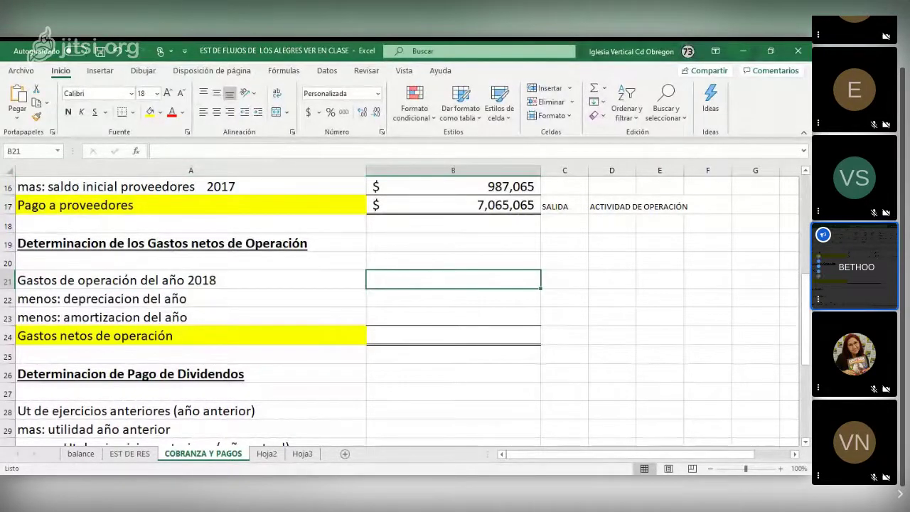
{"action": "left_click", "coordinate": [129, 454]}
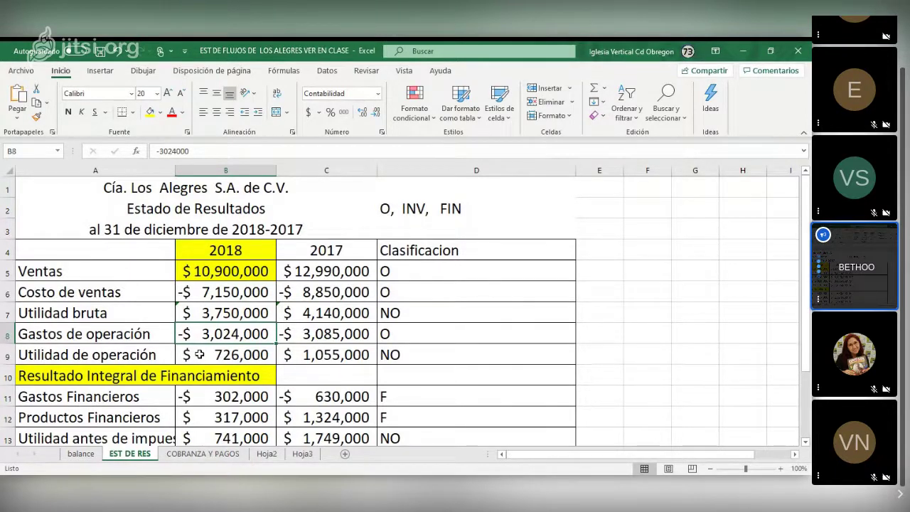
{"action": "left_click", "coordinate": [202, 453]}
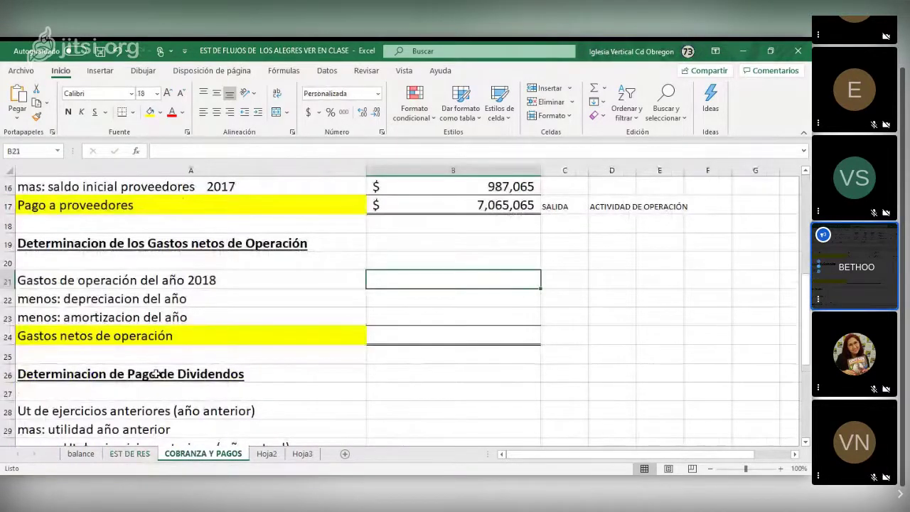
{"action": "type", "text": "3,024,00"}
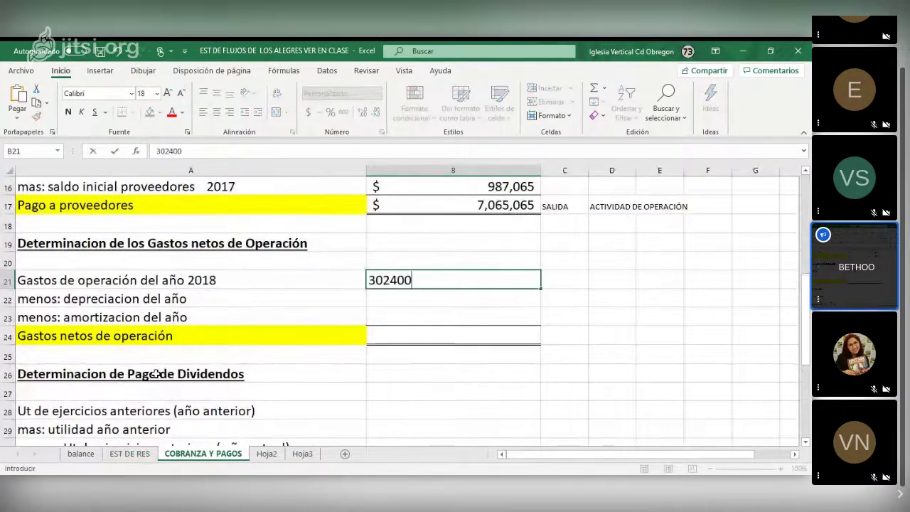
{"action": "type", "text": "0"}
{"action": "left_click", "coordinate": [406, 320]}
Step: Highlight the depreciación acumulada variation in D14 of the balance sheet with yellow fill
{"action": "left_click", "coordinate": [423, 297]}
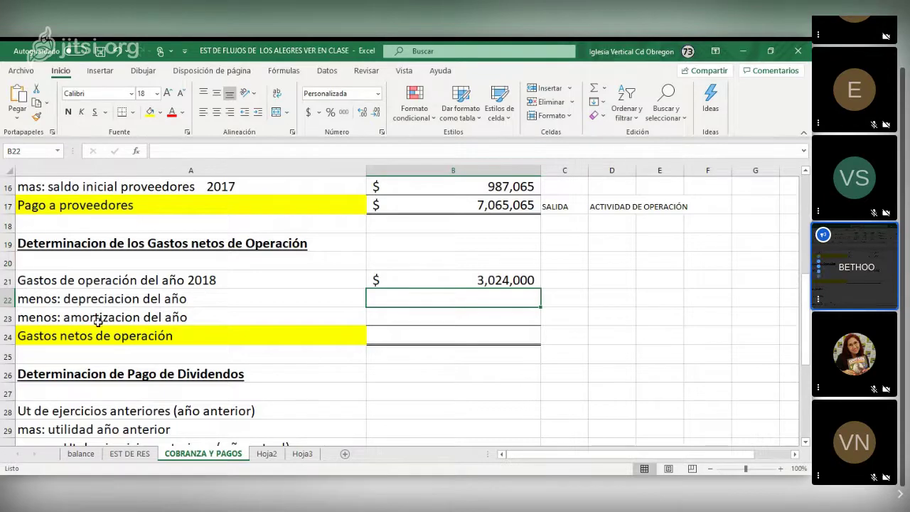
{"action": "left_click", "coordinate": [82, 455]}
{"action": "scroll", "coordinate": [75, 348], "scroll_direction": "up", "scroll_amount": 4}
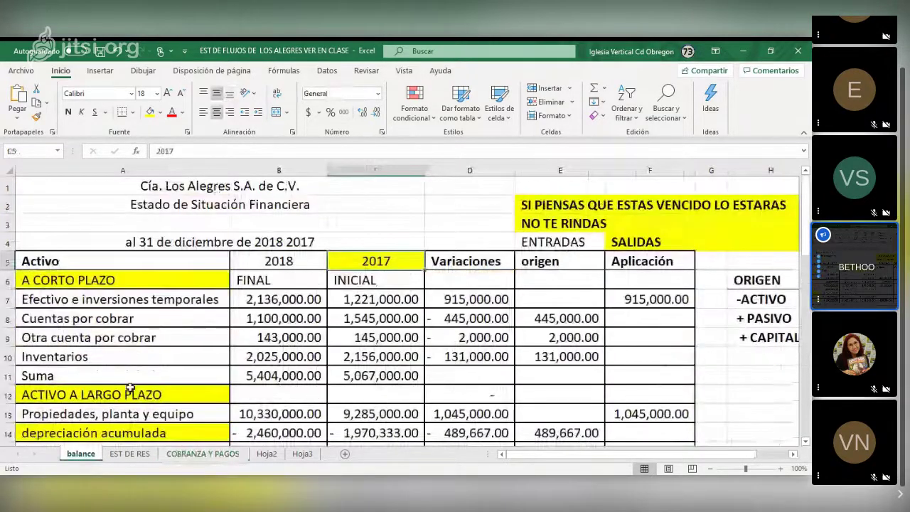
{"action": "scroll", "coordinate": [76, 375], "scroll_direction": "down", "scroll_amount": 1}
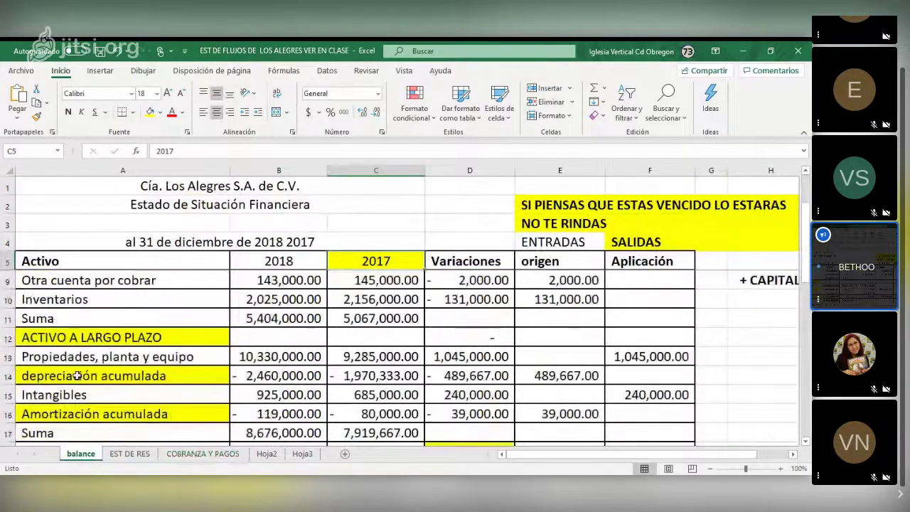
{"action": "left_click", "coordinate": [455, 380]}
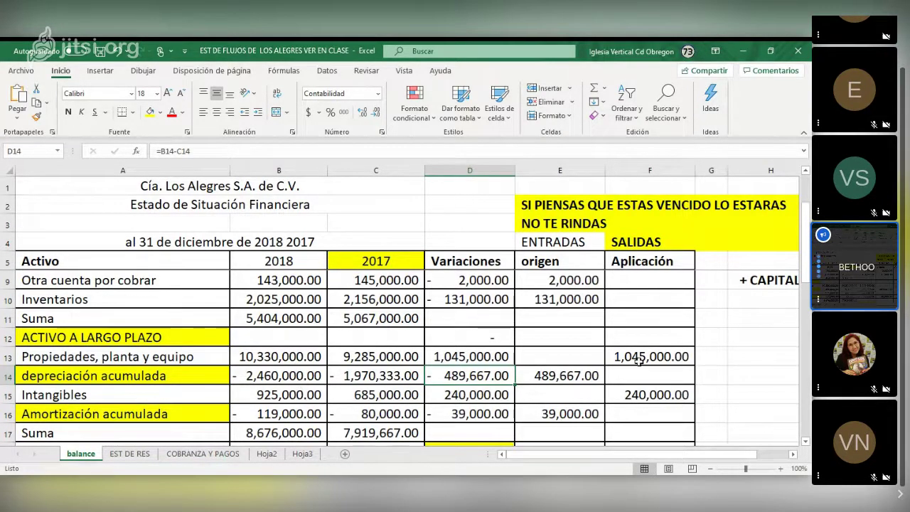
{"action": "left_click", "coordinate": [149, 112]}
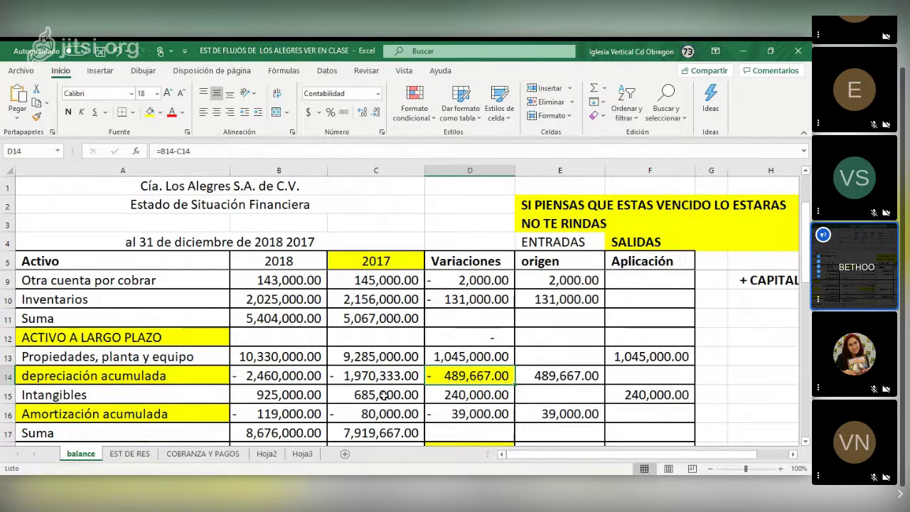
Step: Enter the year's depreciation, 489667, in B22 of COBRANZA Y PAGOS, taking it from the balance variation
{"action": "left_click", "coordinate": [206, 455]}
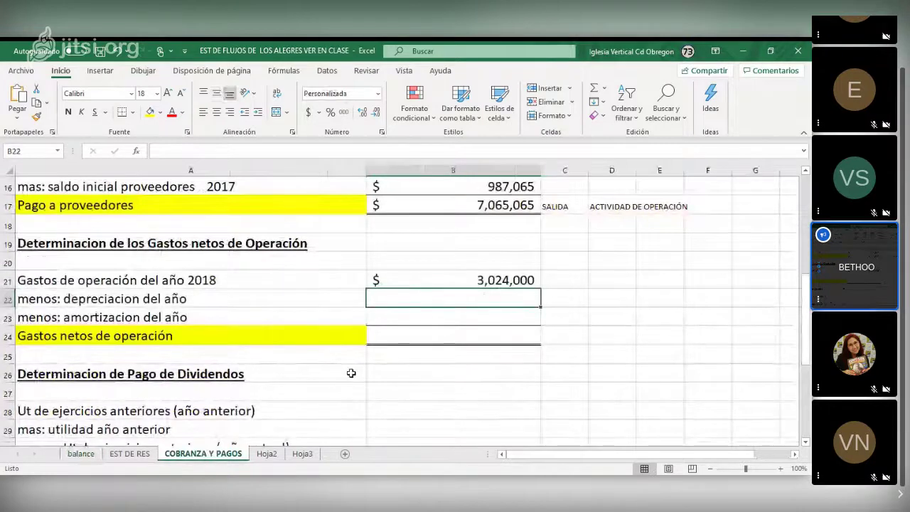
{"action": "type", "text": "48"}
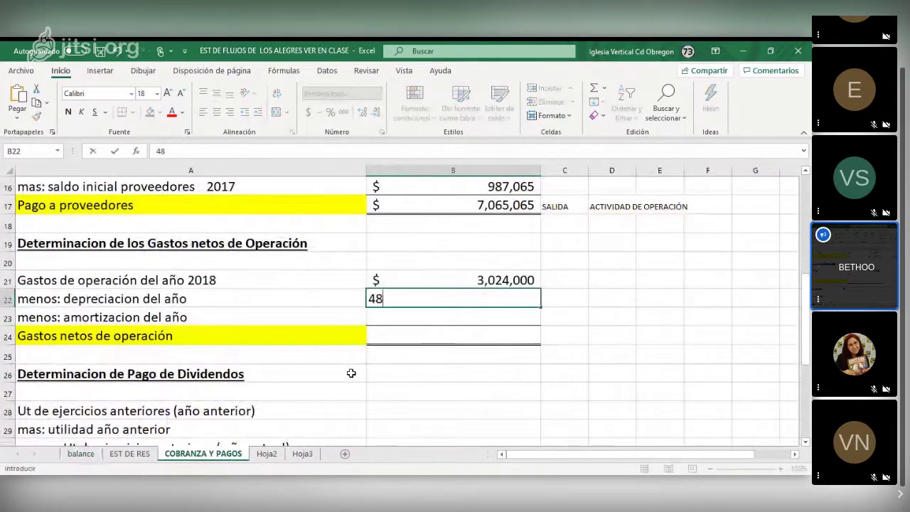
{"action": "type", "text": "9"}
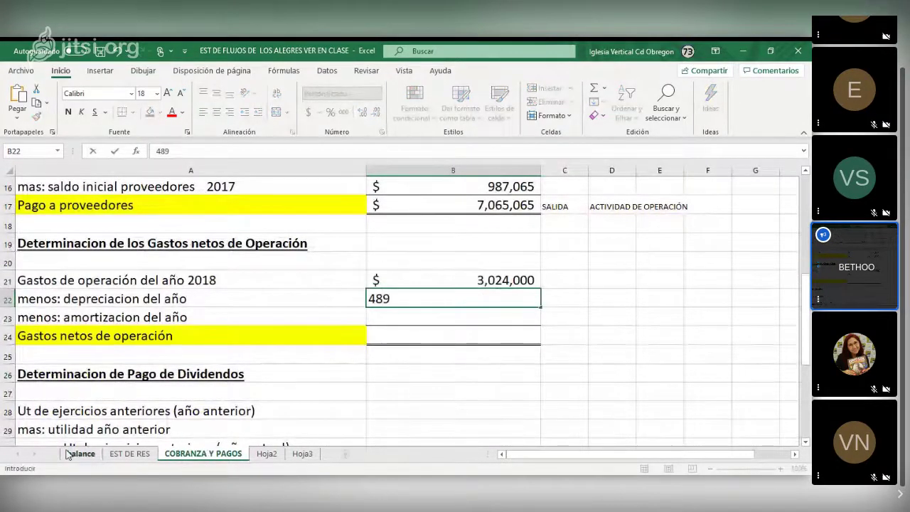
{"action": "left_click", "coordinate": [71, 454]}
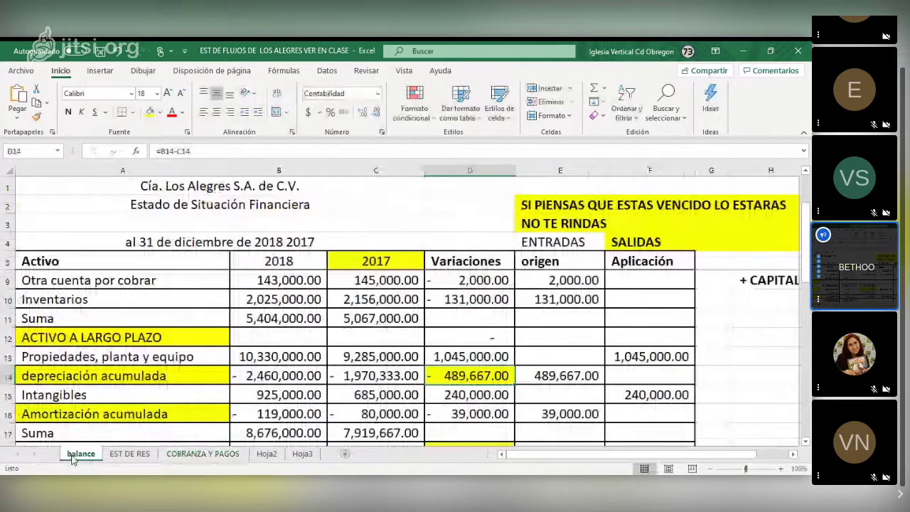
{"action": "left_click", "coordinate": [203, 453]}
{"action": "left_click", "coordinate": [181, 152]}
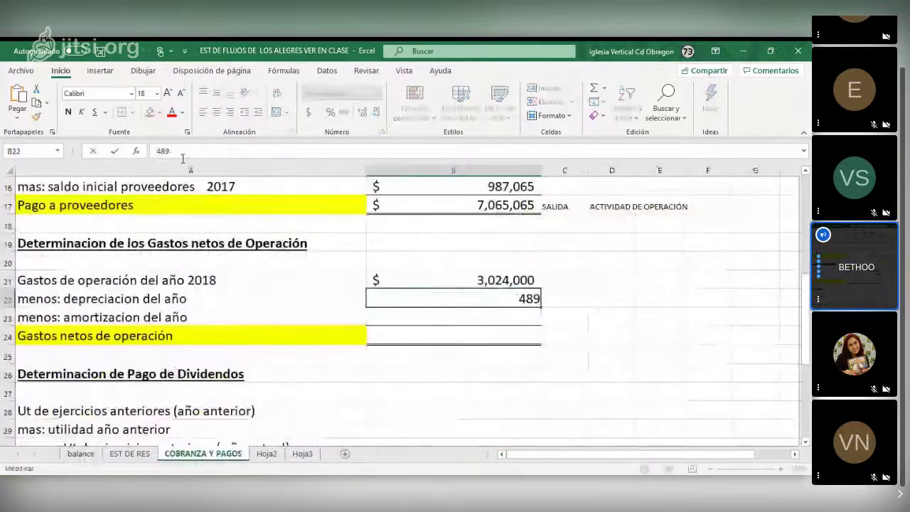
{"action": "type", "text": "667"}
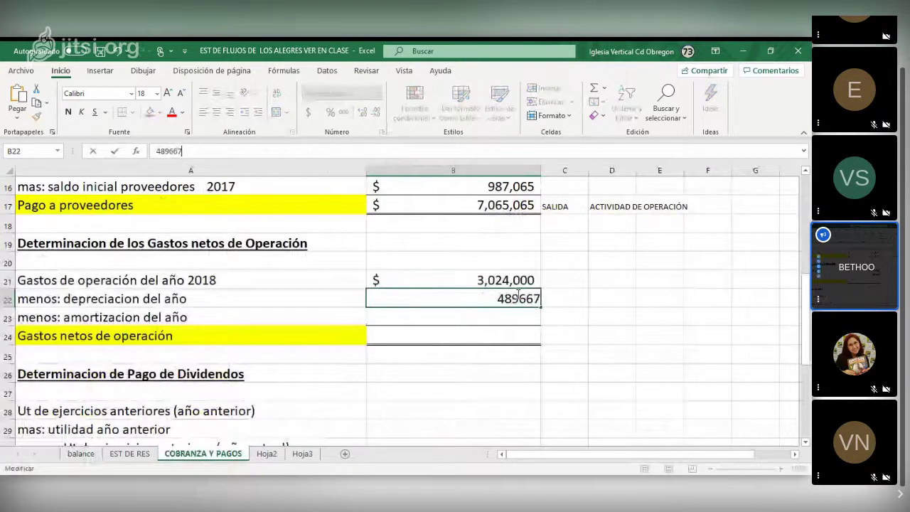
Step: Label the depreciation and amortization rows with VARIACIONES in C22 and C23
{"action": "left_click", "coordinate": [558, 298]}
{"action": "type", "text": "VARIACIONS"}
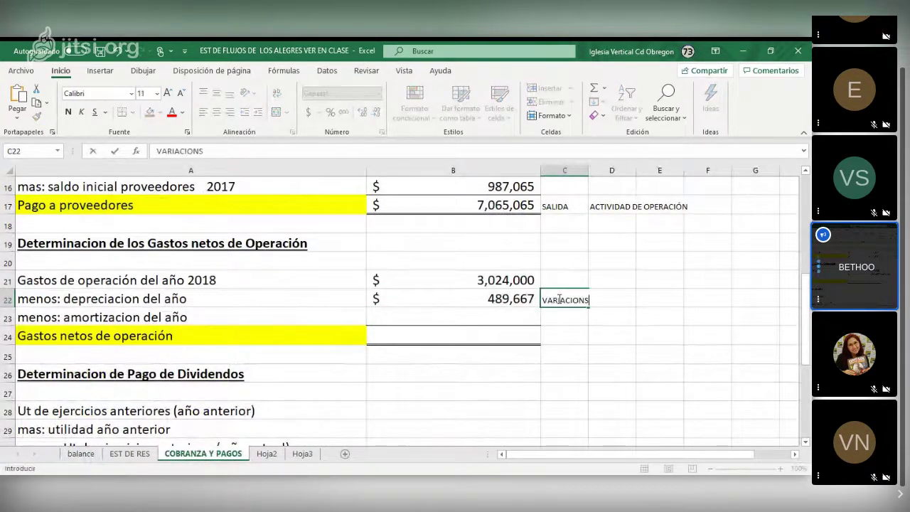
{"action": "key", "text": "BackSpace"}
{"action": "type", "text": "ES"}
{"action": "left_click", "coordinate": [555, 316]}
{"action": "type", "text": "VARIACION"}
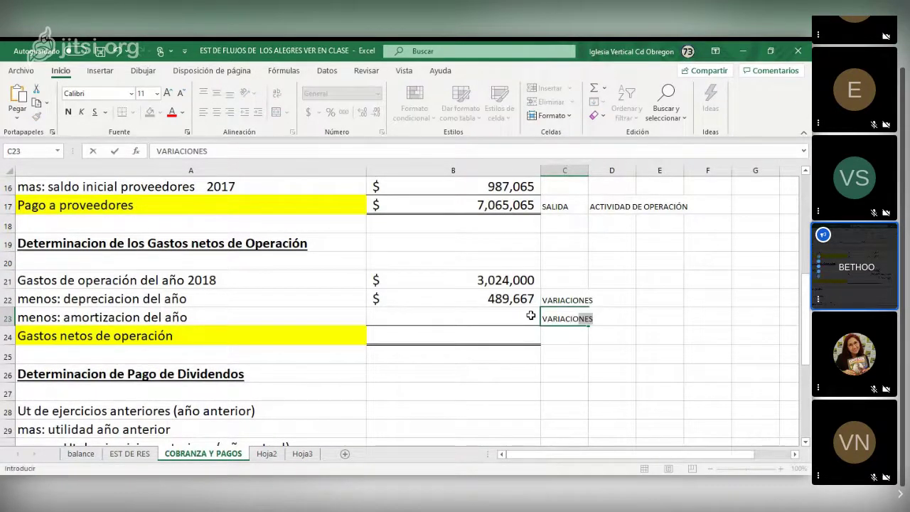
{"action": "left_click", "coordinate": [533, 317]}
Step: Highlight the Amortización acumulada variation in D16 of the balance sheet with yellow fill
{"action": "left_click", "coordinate": [71, 456]}
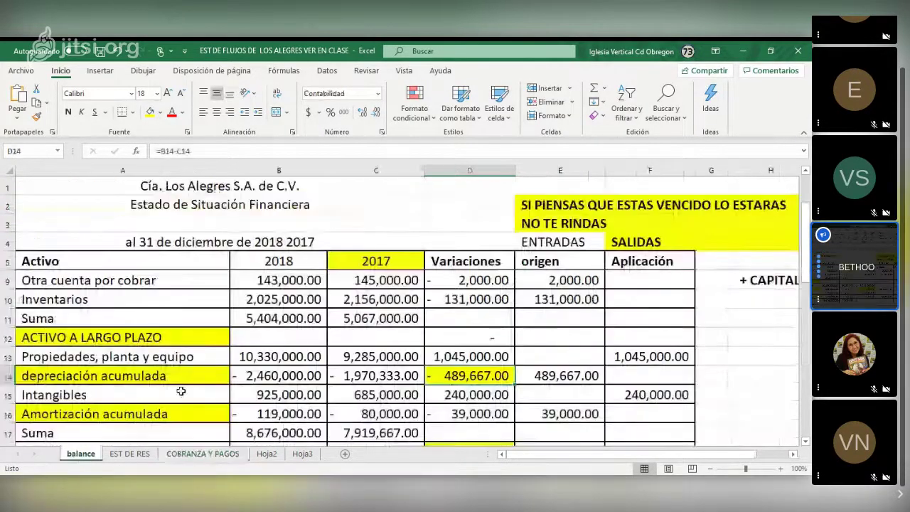
{"action": "scroll", "coordinate": [181, 380], "scroll_direction": "down", "scroll_amount": 1}
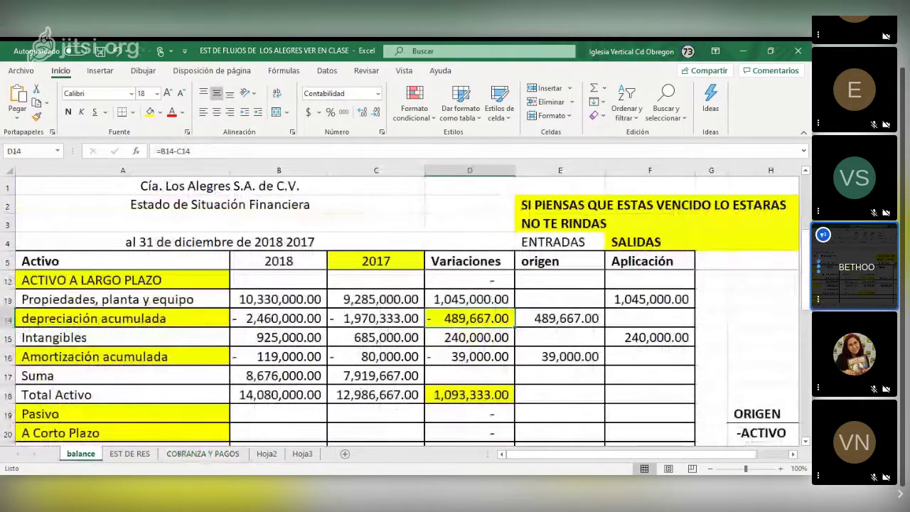
{"action": "left_click", "coordinate": [439, 360]}
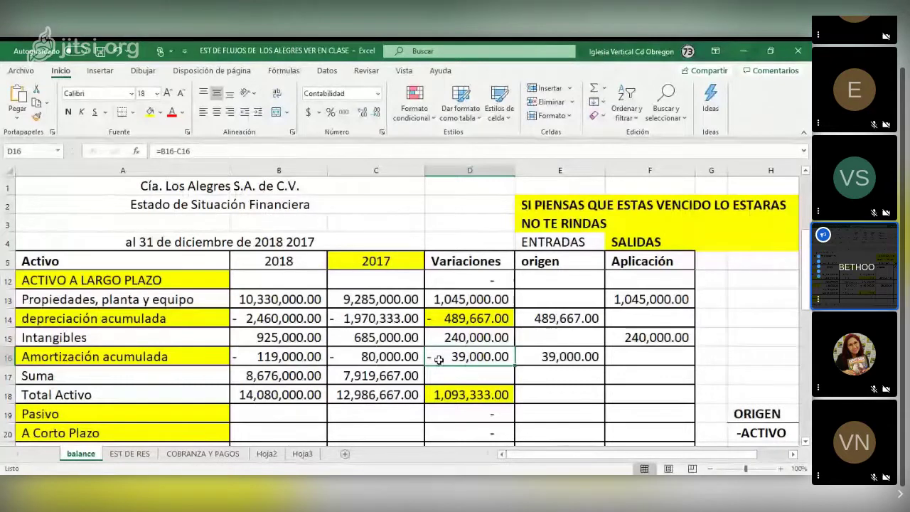
{"action": "left_click", "coordinate": [150, 111]}
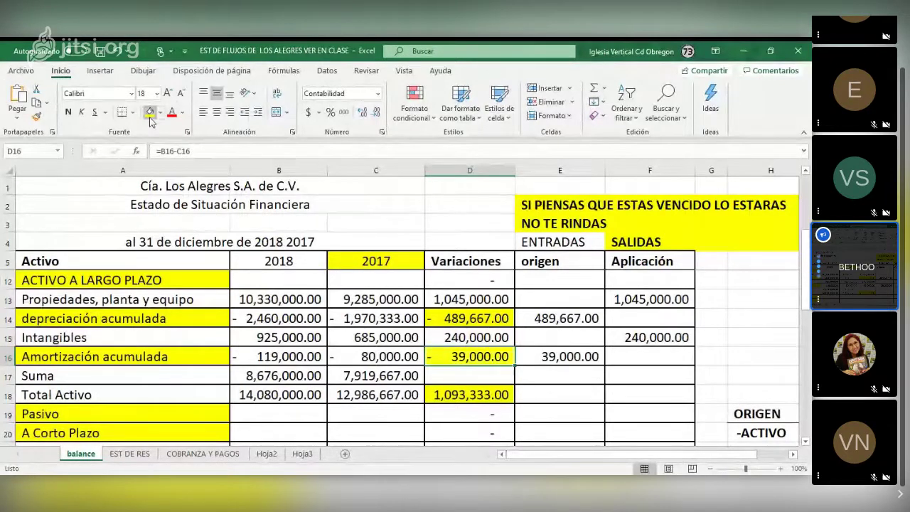
Step: Enter the year's amortization, 39000, in B23 of the COBRANZA Y PAGOS sheet
{"action": "left_click", "coordinate": [185, 459]}
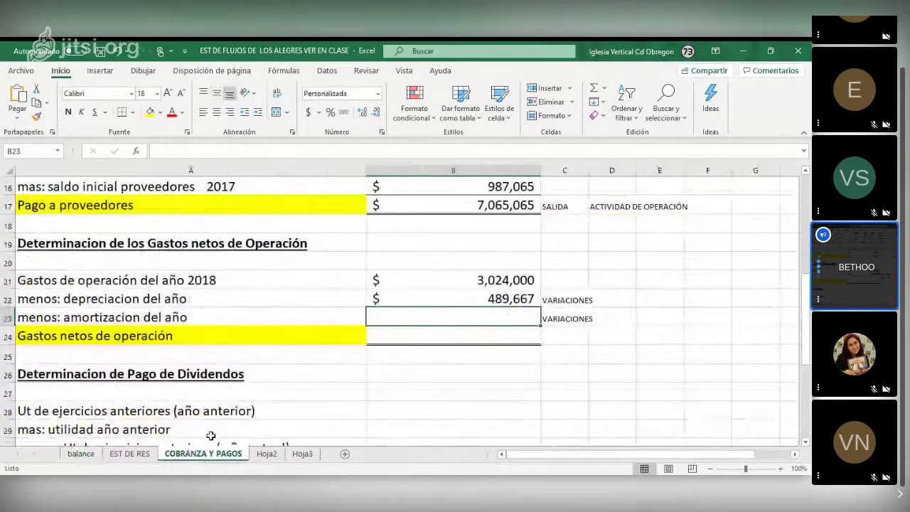
{"action": "type", "text": "399"}
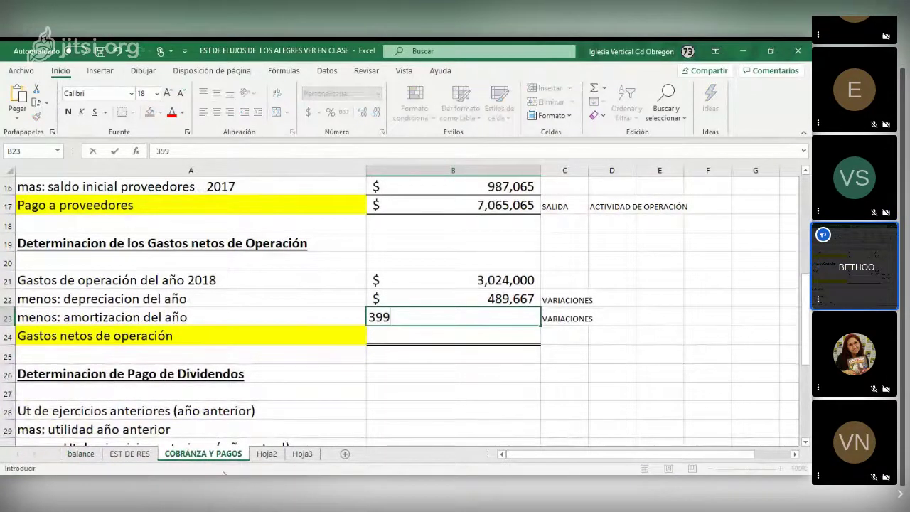
{"action": "key", "text": "BackSpace"}
{"action": "type", "text": "000"}
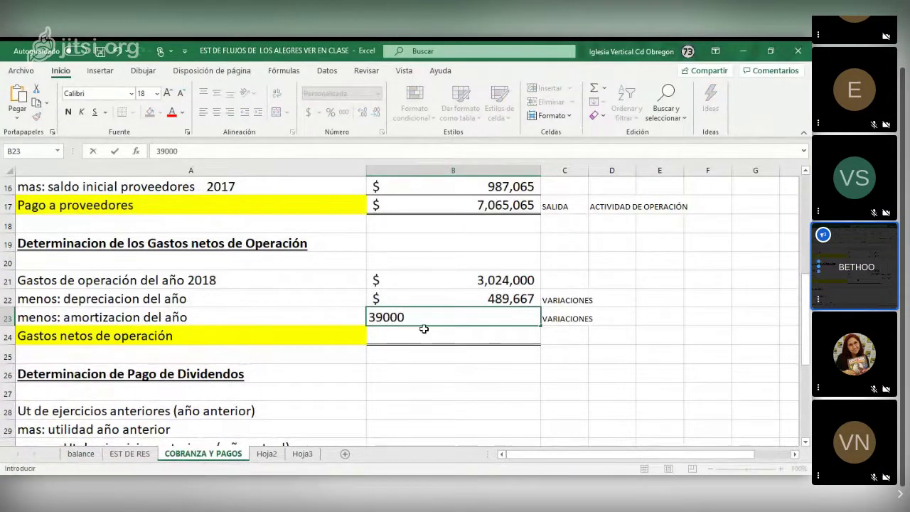
{"action": "key", "text": "Return"}
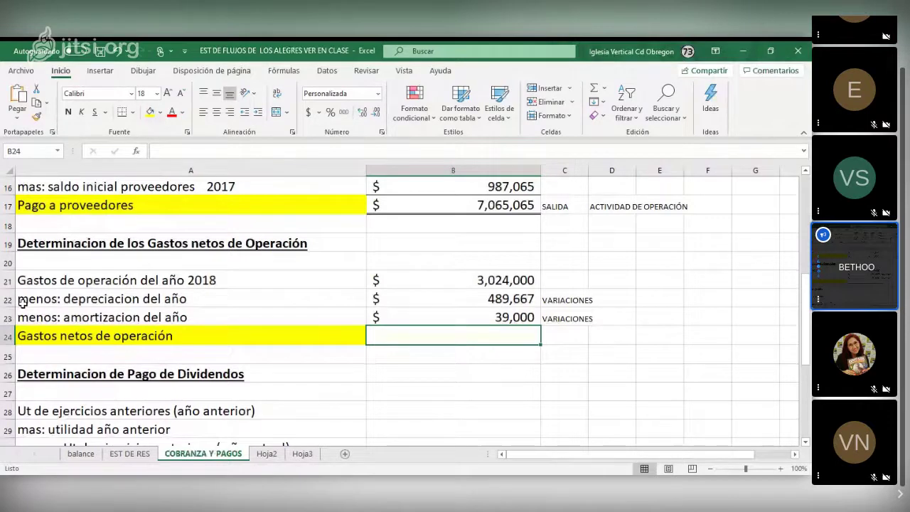
Step: Calculate Gastos netos de operación in B24 by subtracting depreciation and amortization from operating expenses with =B21-B22-B23
{"action": "key", "text": "Up"}
{"action": "key", "text": "Up"}
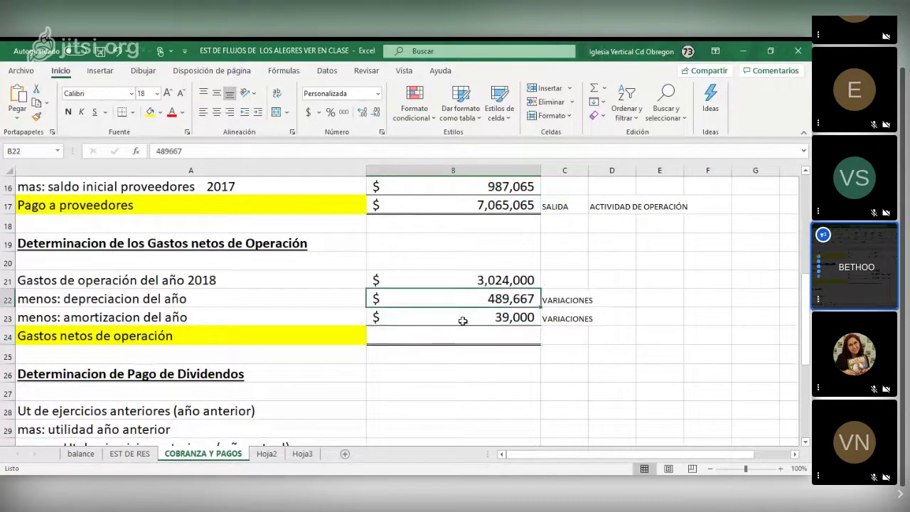
{"action": "left_click", "coordinate": [455, 321]}
{"action": "left_click_drag", "start_coordinate": [455, 326], "coordinate": [455, 335]}
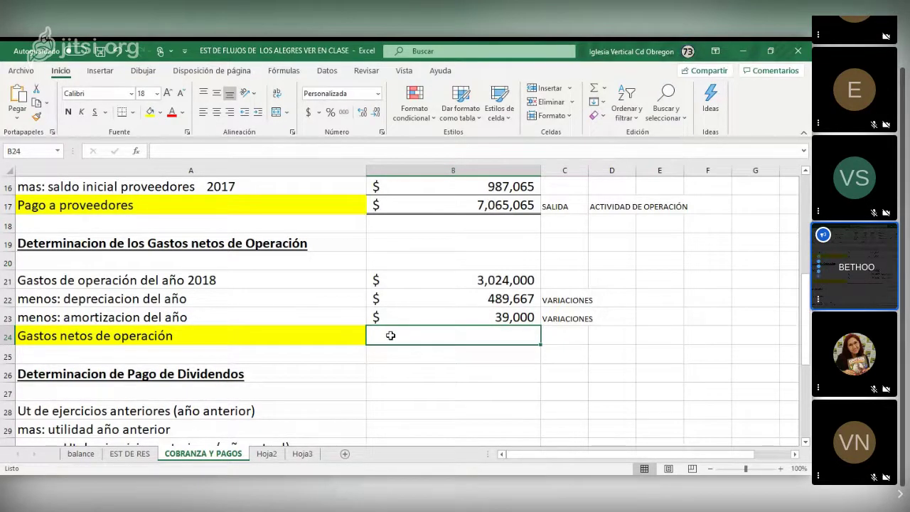
{"action": "type", "text": "="}
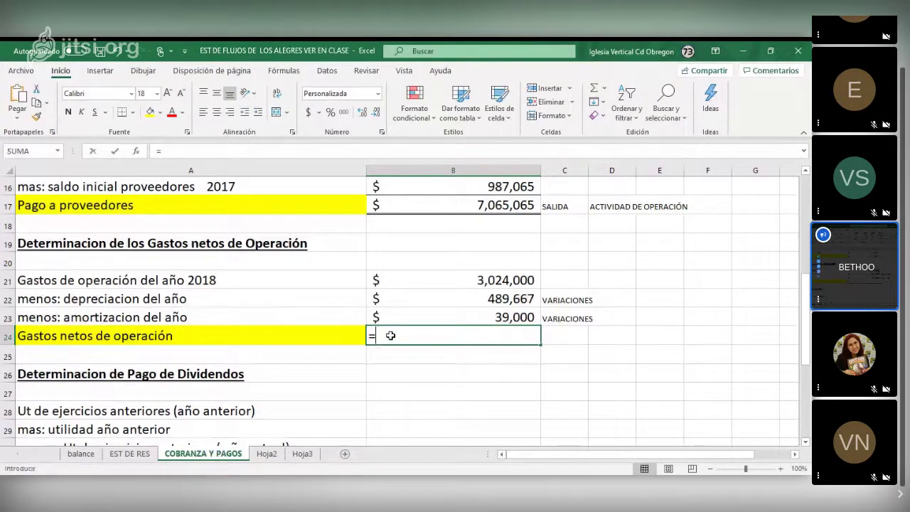
{"action": "left_click", "coordinate": [420, 280]}
{"action": "type", "text": "-"}
{"action": "left_click", "coordinate": [420, 293]}
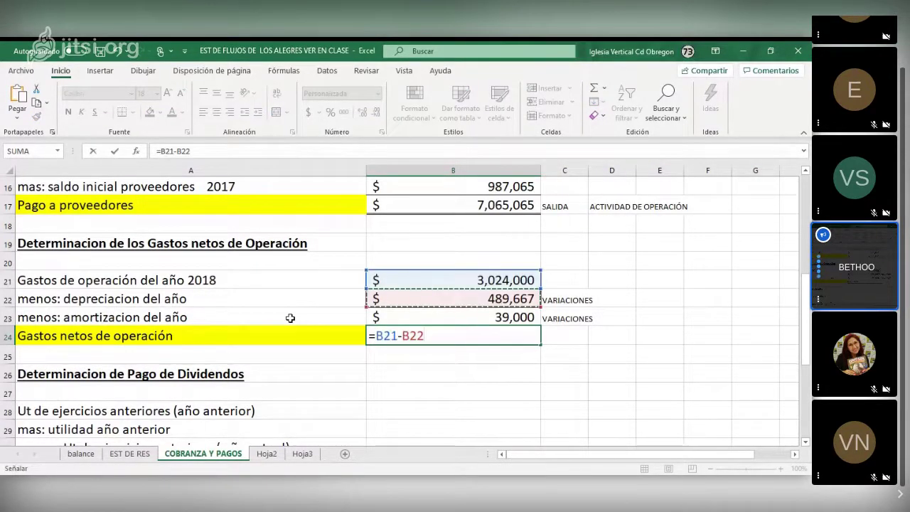
{"action": "type", "text": "-"}
{"action": "left_click", "coordinate": [416, 317]}
{"action": "key", "text": "Return"}
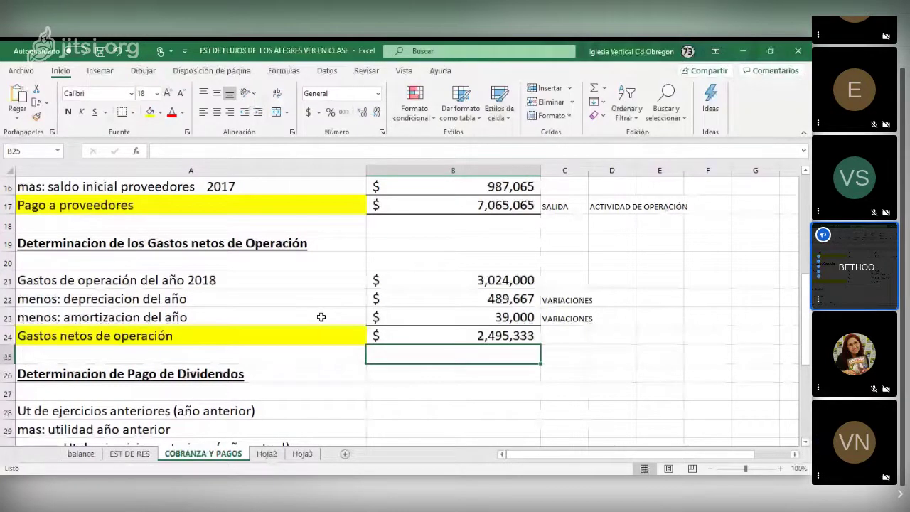
Step: Label the Gastos netos de operación row with SALIDA in C24 and ACT DE OPERACION in D24
{"action": "left_click", "coordinate": [599, 328]}
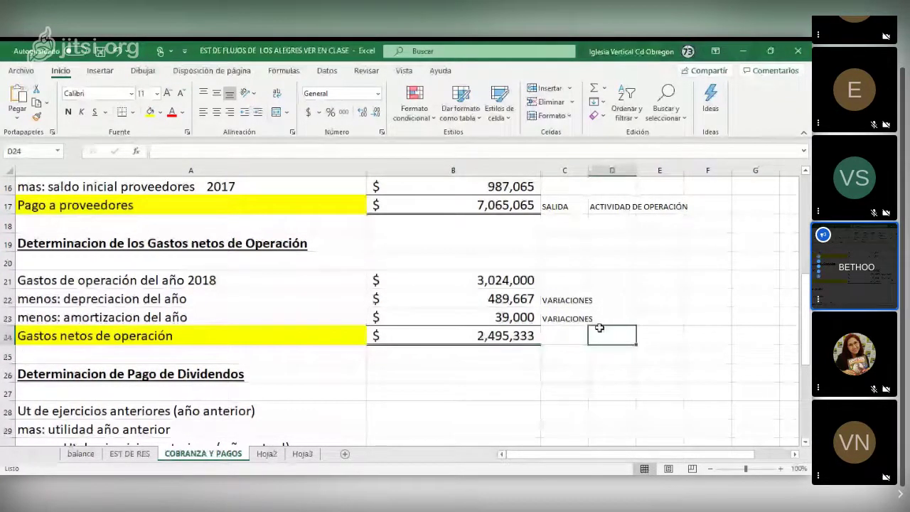
{"action": "left_click", "coordinate": [587, 334]}
{"action": "type", "text": "SALIDA"}
{"action": "left_click", "coordinate": [609, 339]}
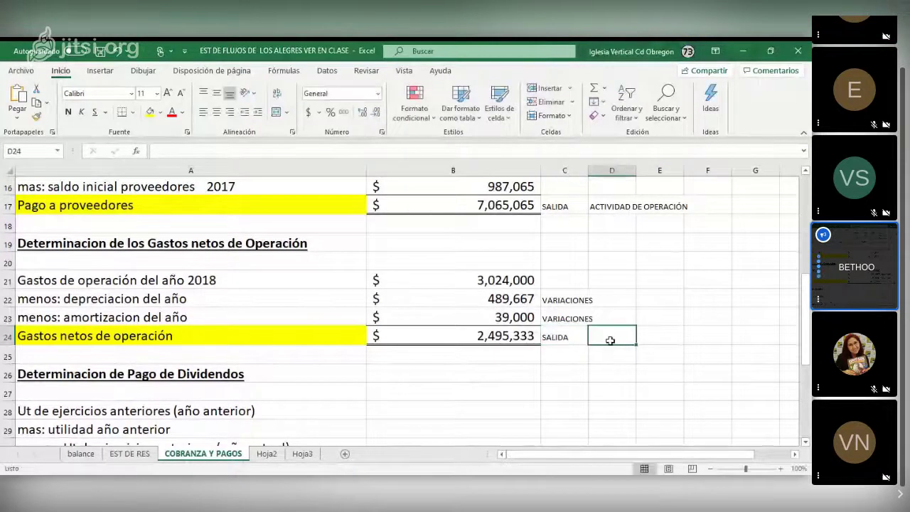
{"action": "type", "text": "ACT"}
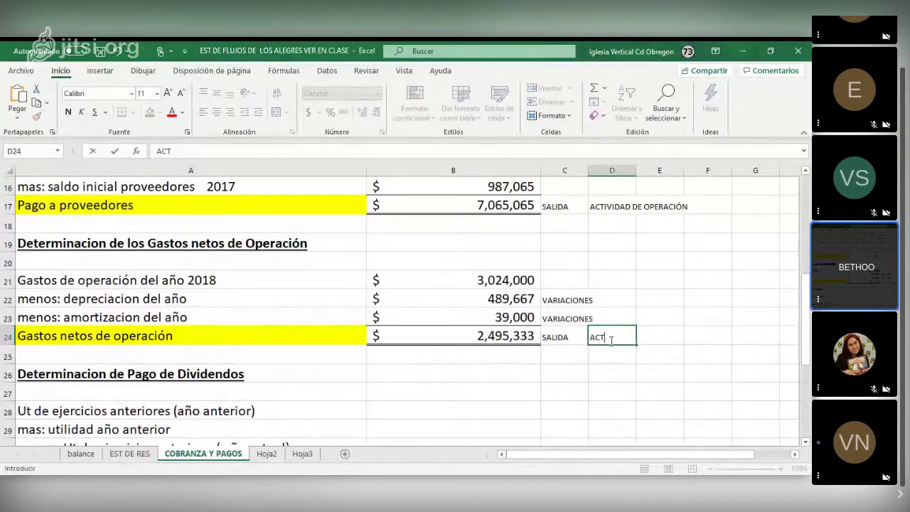
{"action": "type", "text": " DE OPEA"}
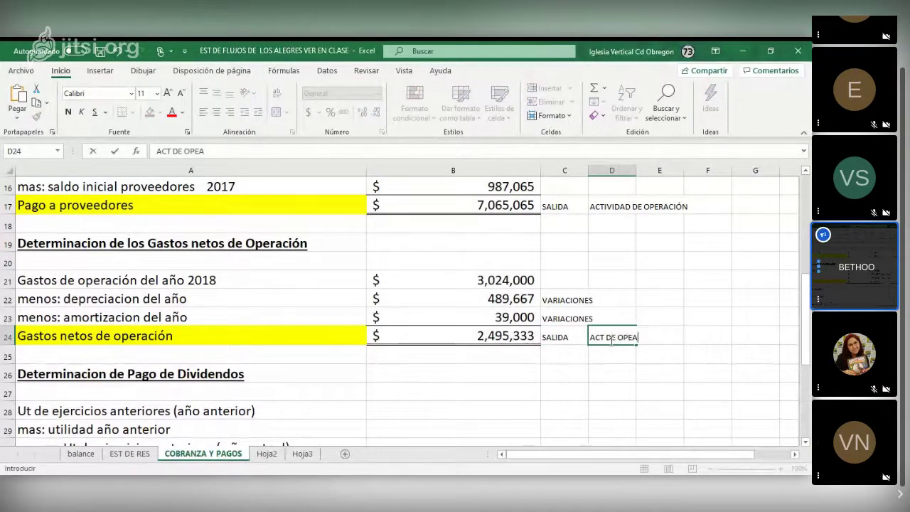
{"action": "key", "text": "BackSpace"}
{"action": "type", "text": "RACION"}
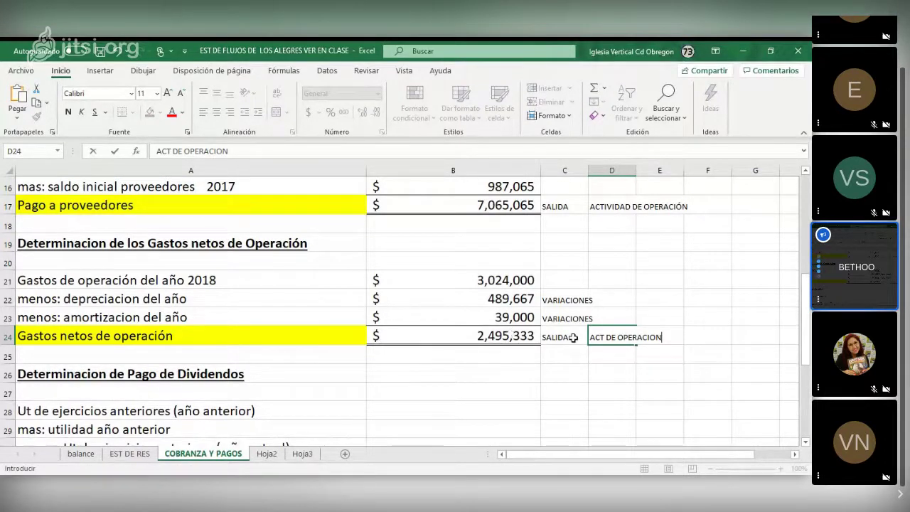
Step: Highlight the SALIDA and ACT DE OPERACIÓN labels in C24:E24 with yellow fill
{"action": "left_click_drag", "start_coordinate": [583, 338], "coordinate": [654, 331]}
{"action": "left_click", "coordinate": [150, 112]}
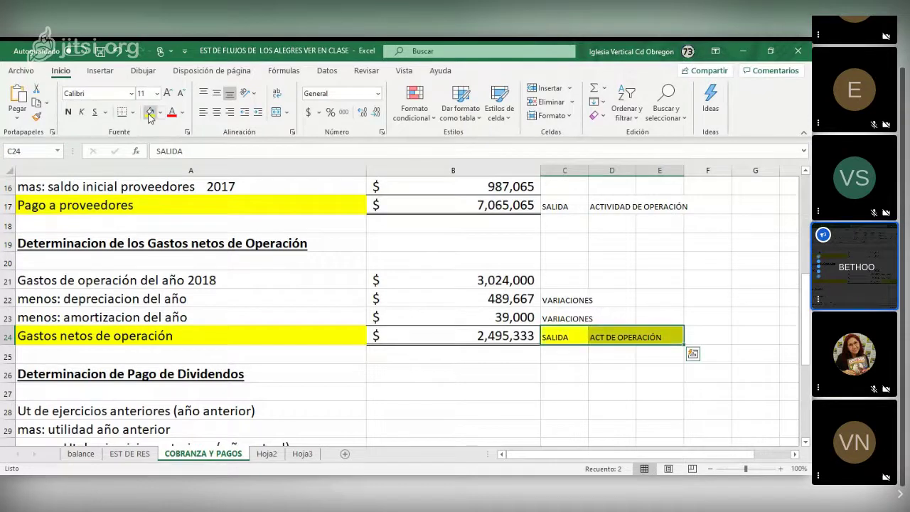
{"action": "left_click", "coordinate": [427, 373]}
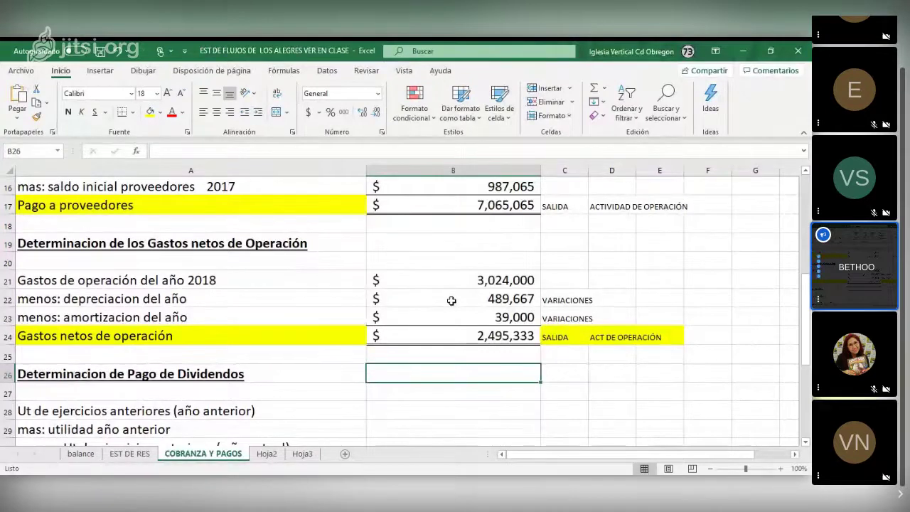
Step: Insert a blank row above the Gastos netos de operación row
{"action": "left_click", "coordinate": [452, 301]}
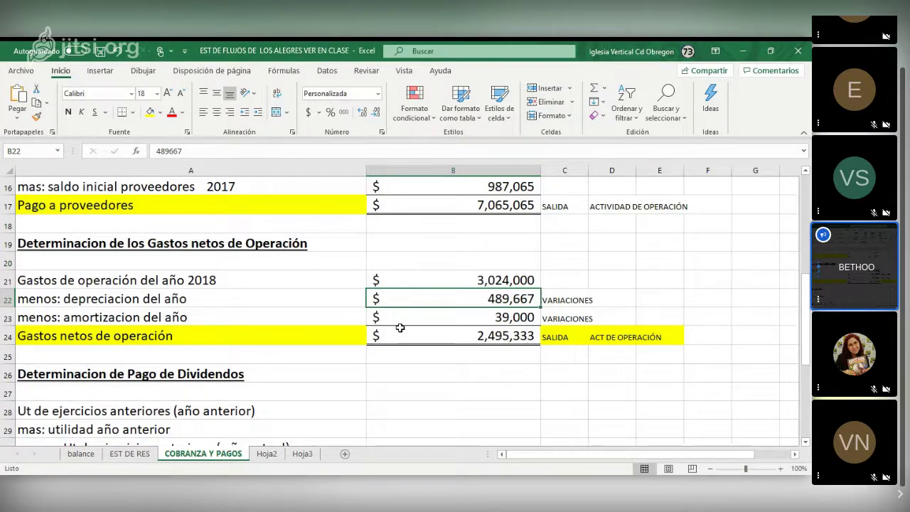
{"action": "left_click", "coordinate": [400, 335]}
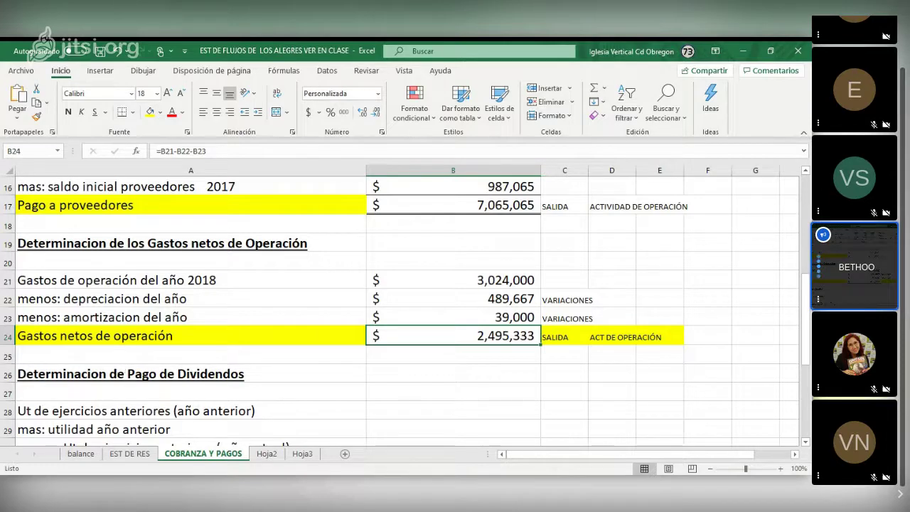
{"action": "left_click", "coordinate": [7, 335]}
{"action": "right_click", "coordinate": [2, 338]}
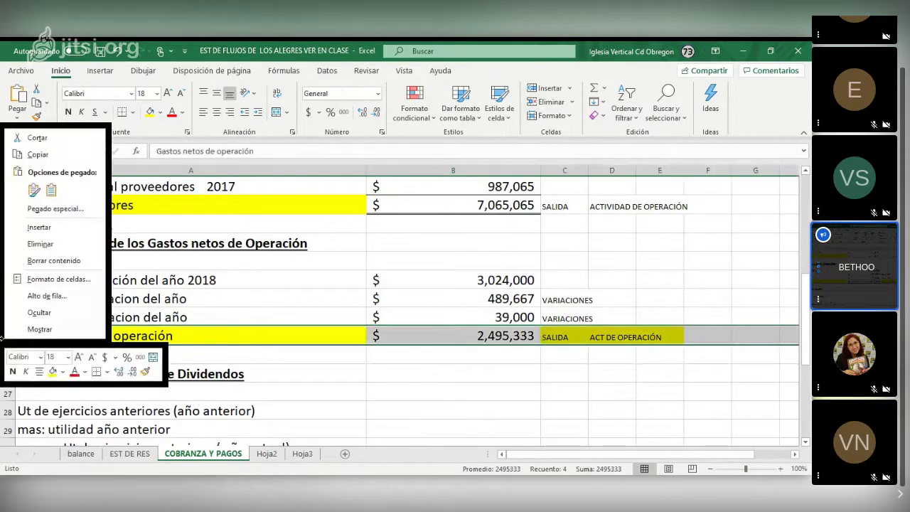
{"action": "left_click", "coordinate": [39, 227]}
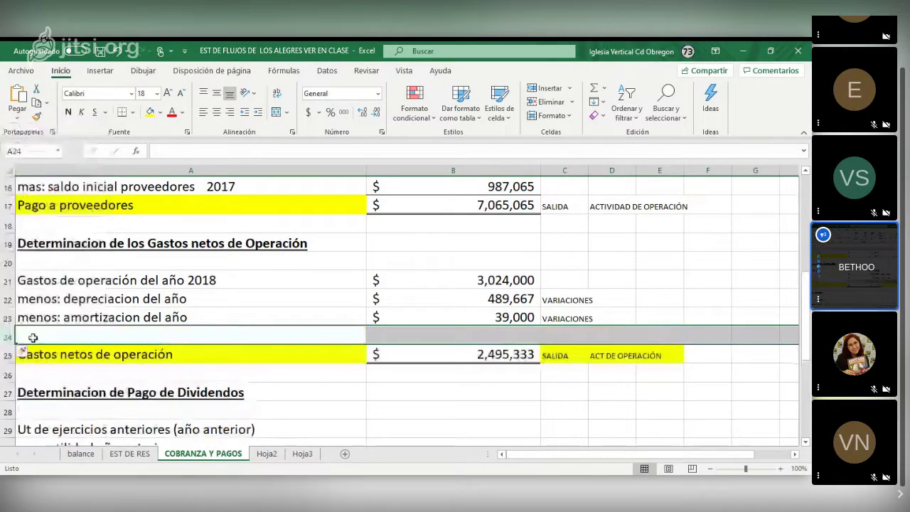
Step: Label the new row in A24 as "menos : estimacion de cuentas incob."
{"action": "type", "text": "MEN"}
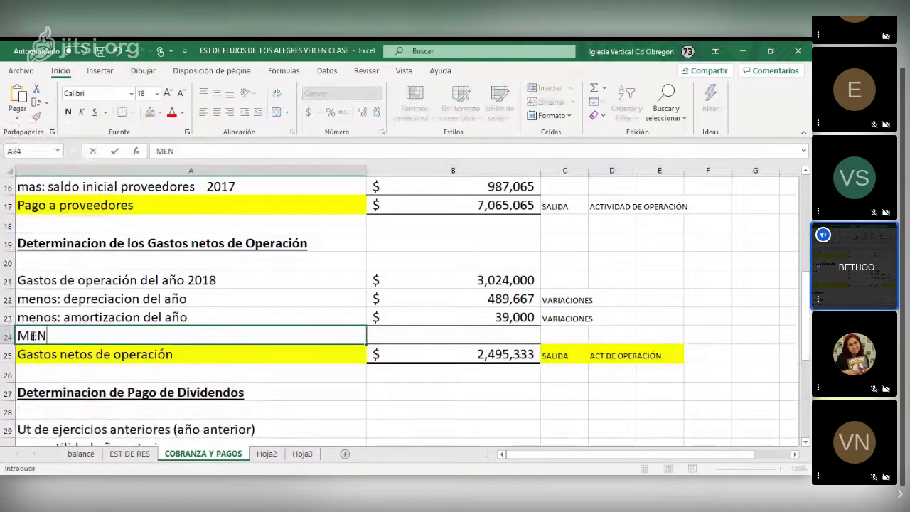
{"action": "key", "text": "BackSpace"}
{"action": "key", "text": "BackSpace"}
{"action": "key", "text": "BackSpace"}
{"action": "type", "text": "menos "}
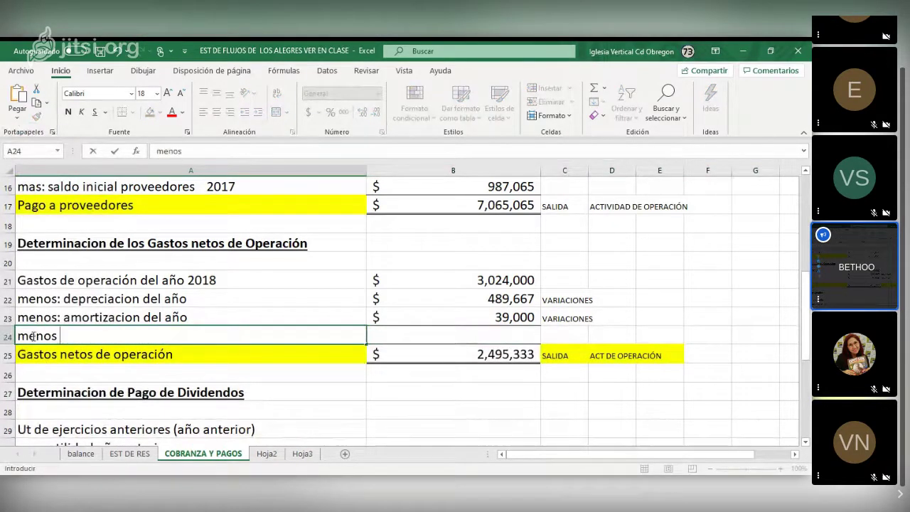
{"action": "type", "text": ": estimacion de c"}
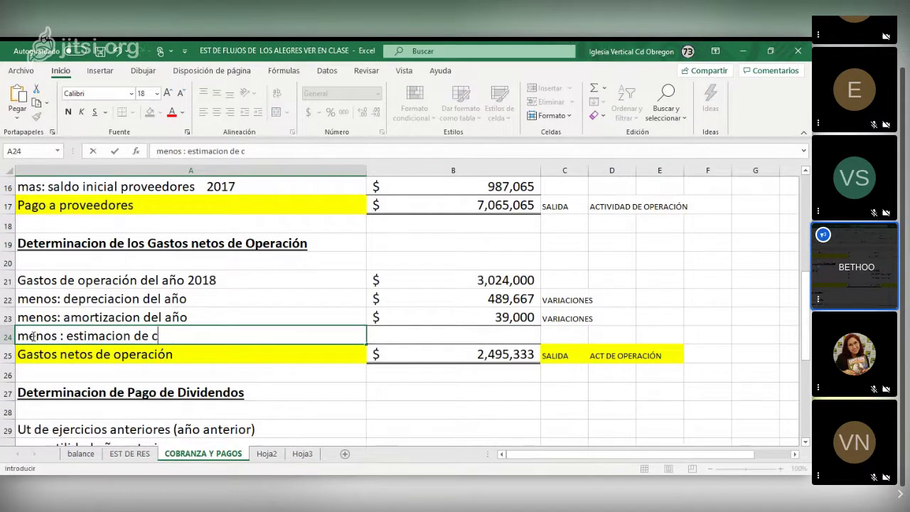
{"action": "type", "text": "uentas incobl"}
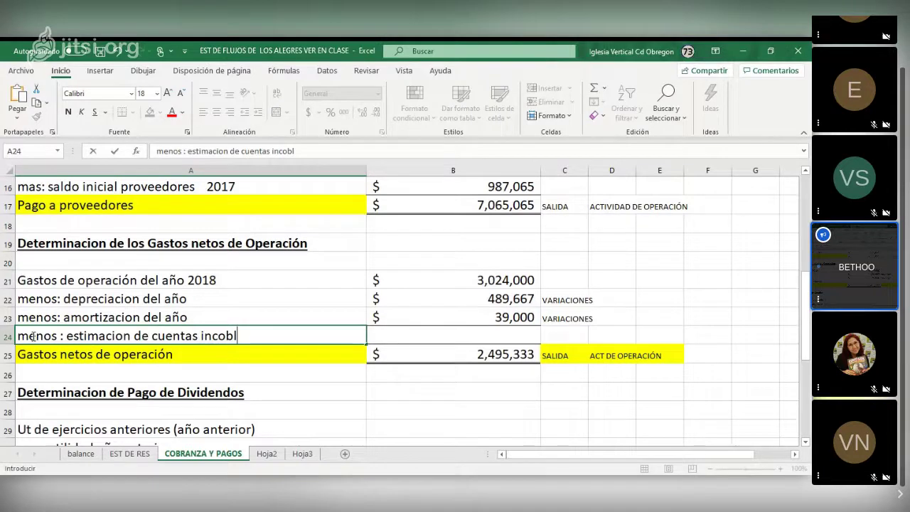
{"action": "key", "text": "BackSpace"}
{"action": "key", "text": "BackSpace"}
{"action": "type", "text": "b"}
{"action": "type", "text": "l"}
{"action": "key", "text": "BackSpace"}
{"action": "key", "text": "BackSpace"}
{"action": "type", "text": "b."}
Step: Enter 0 in B24 as the amount for the uncollectible accounts estimate
{"action": "left_click", "coordinate": [490, 332]}
{"action": "type", "text": "0"}
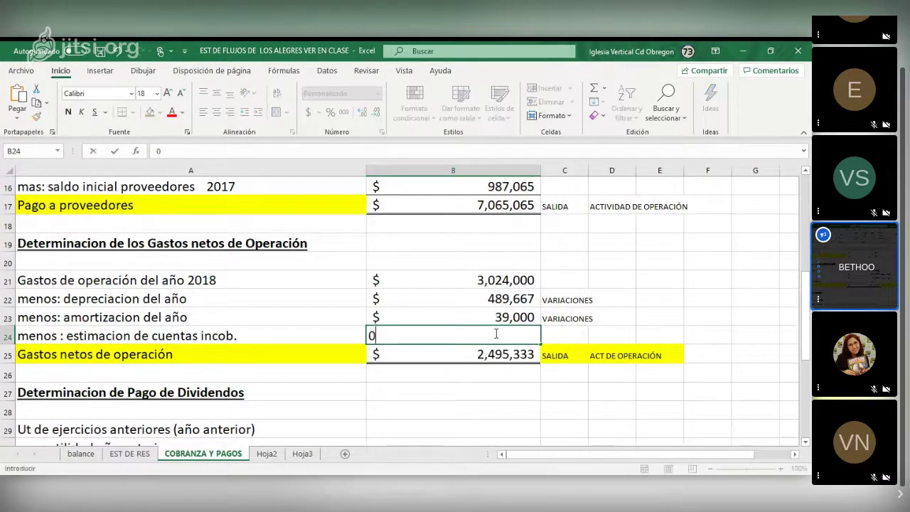
{"action": "left_click", "coordinate": [395, 405]}
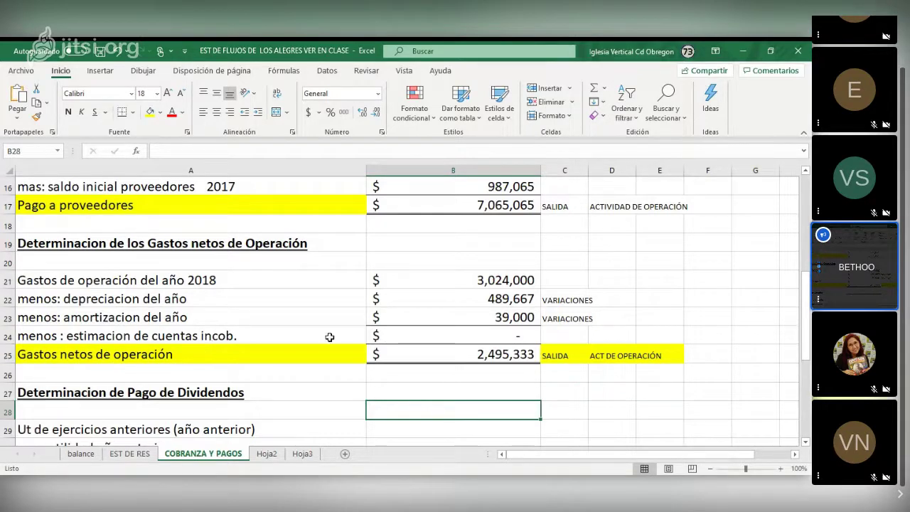
{"action": "left_click", "coordinate": [437, 331]}
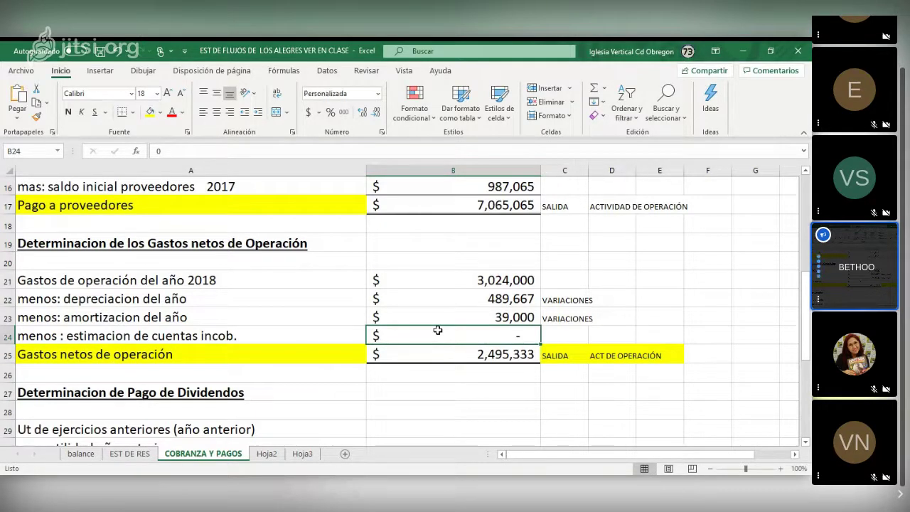
Step: Mark the uncollectible accounts estimate row with VARIACIONES in C24, matching the depreciation and amortization rows
{"action": "left_click", "coordinate": [561, 334]}
{"action": "type", "text": "v"}
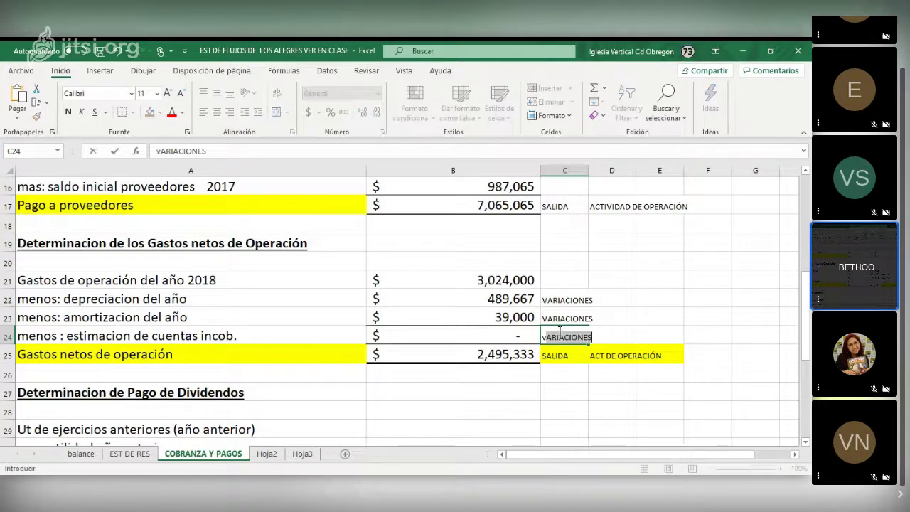
{"action": "type", "text": "ariaciones"}
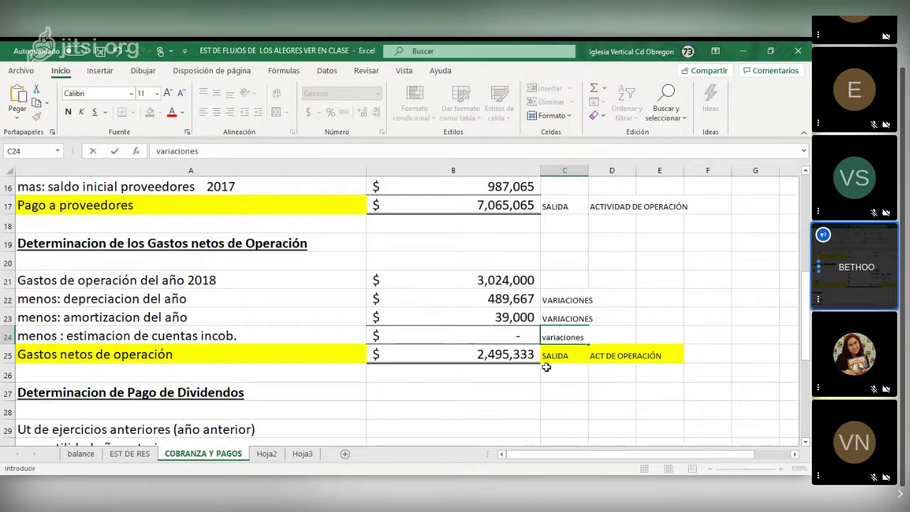
{"action": "key", "text": "BackSpace"}
{"action": "key", "text": "BackSpace"}
{"action": "key", "text": "BackSpace"}
{"action": "key", "text": "BackSpace"}
{"action": "key", "text": "BackSpace"}
{"action": "key", "text": "BackSpace"}
{"action": "key", "text": "BackSpace"}
{"action": "key", "text": "BackSpace"}
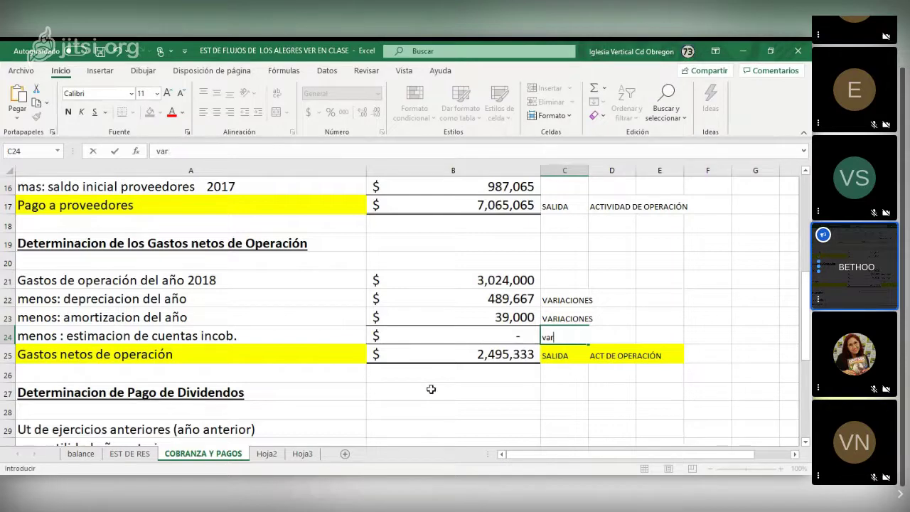
{"action": "key", "text": "BackSpace"}
{"action": "key", "text": "BackSpace"}
{"action": "key", "text": "BackSpace"}
{"action": "type", "text": "v"}
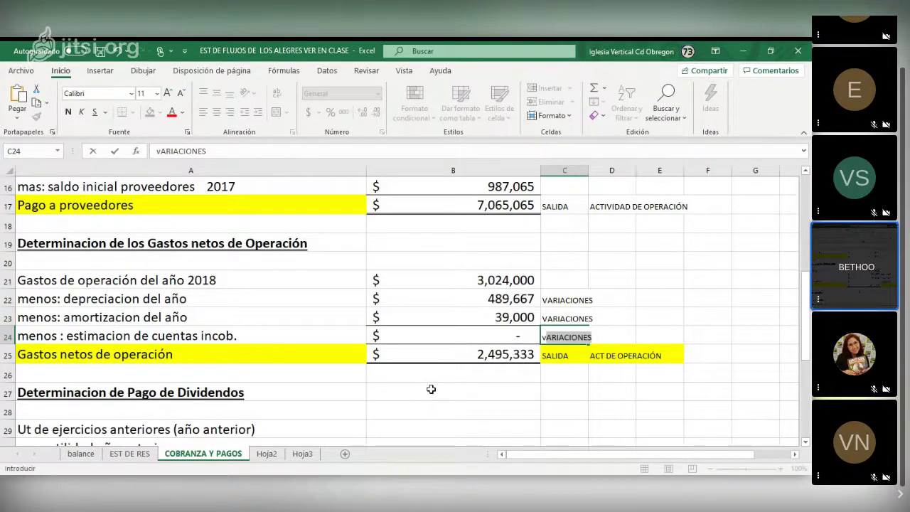
{"action": "key", "text": "Down"}
{"action": "key", "text": "Down"}
{"action": "key", "text": "Down"}
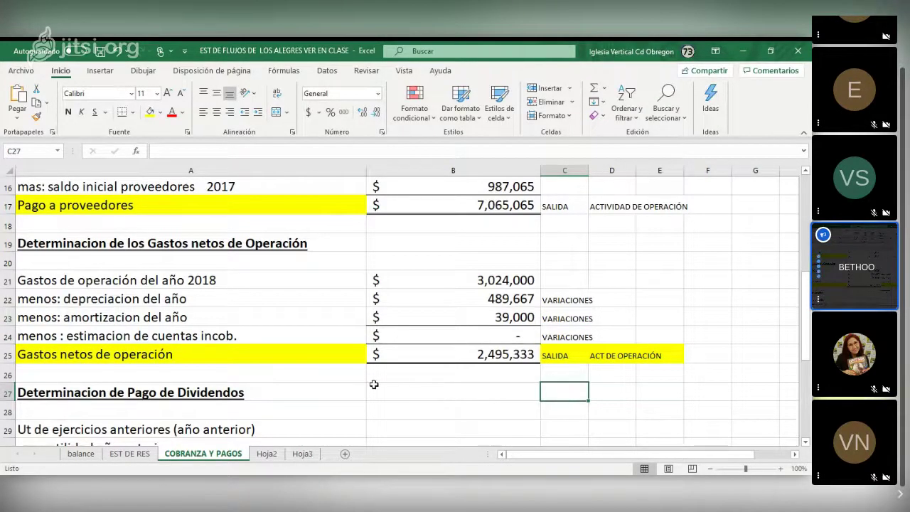
Step: Examine the depreciation, amortization and accounts receivable rows of the balance sheet for an uncollectible accounts estimate
{"action": "scroll", "coordinate": [374, 384], "scroll_direction": "down", "scroll_amount": 1}
{"action": "scroll", "coordinate": [214, 319], "scroll_direction": "down", "scroll_amount": 1}
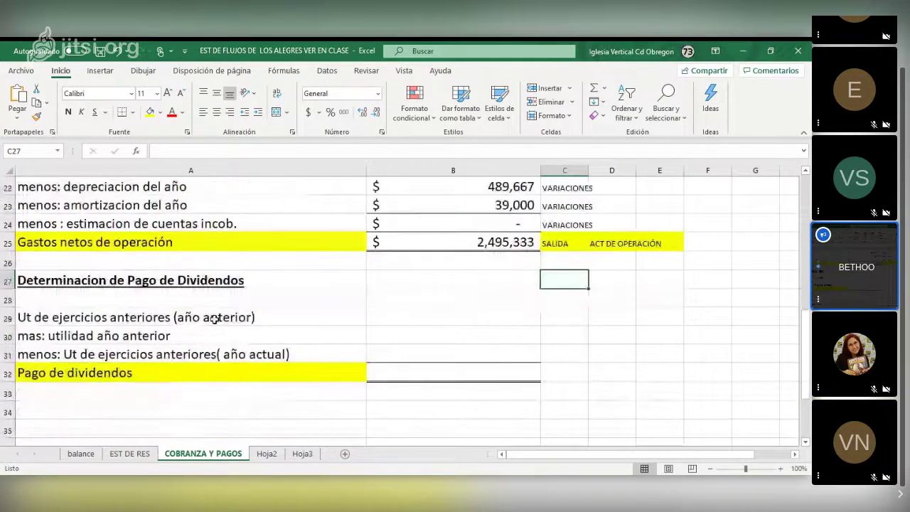
{"action": "scroll", "coordinate": [214, 319], "scroll_direction": "up", "scroll_amount": 2}
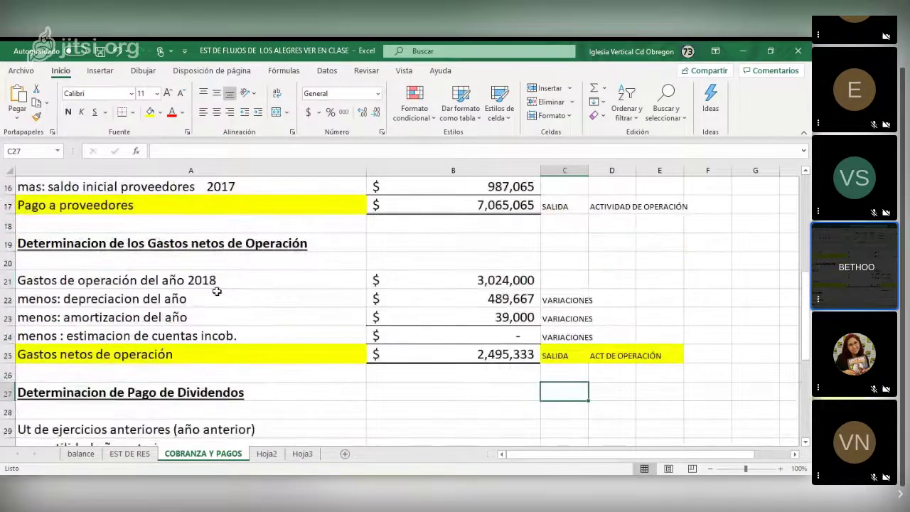
{"action": "left_click", "coordinate": [444, 336]}
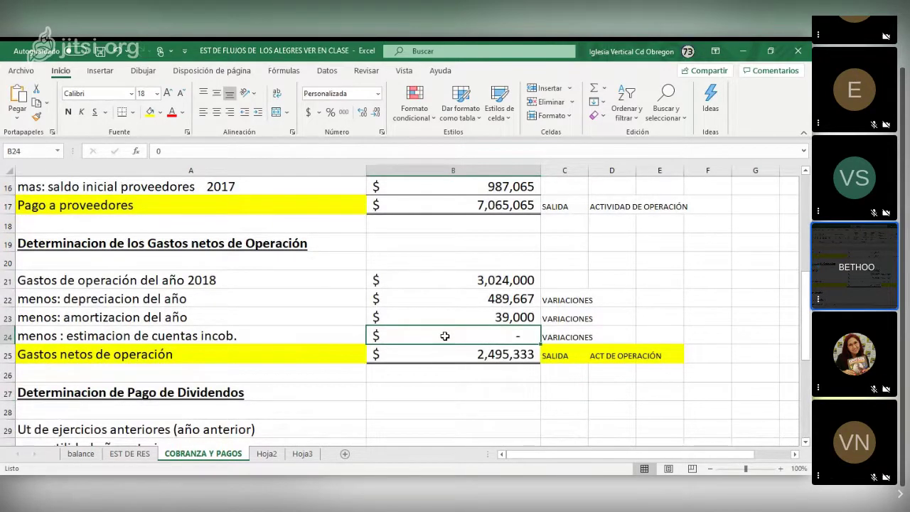
{"action": "left_click", "coordinate": [80, 453]}
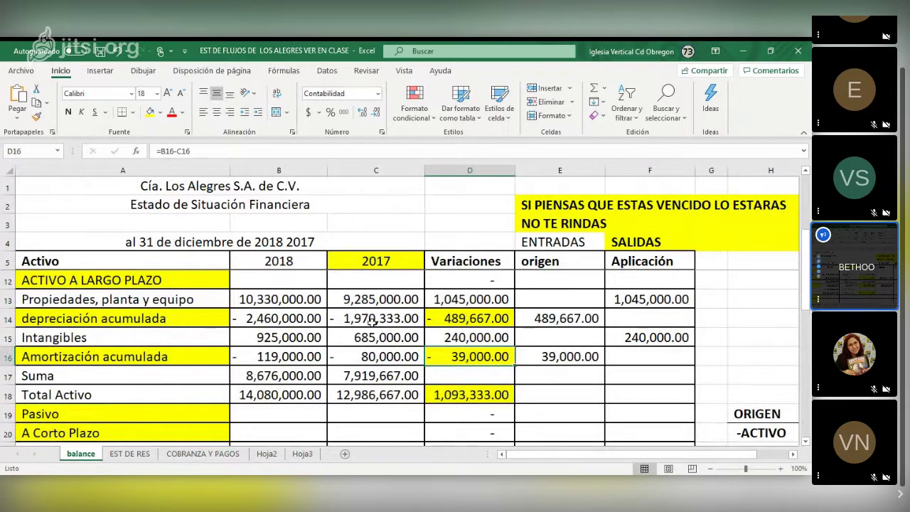
{"action": "left_click", "coordinate": [240, 323]}
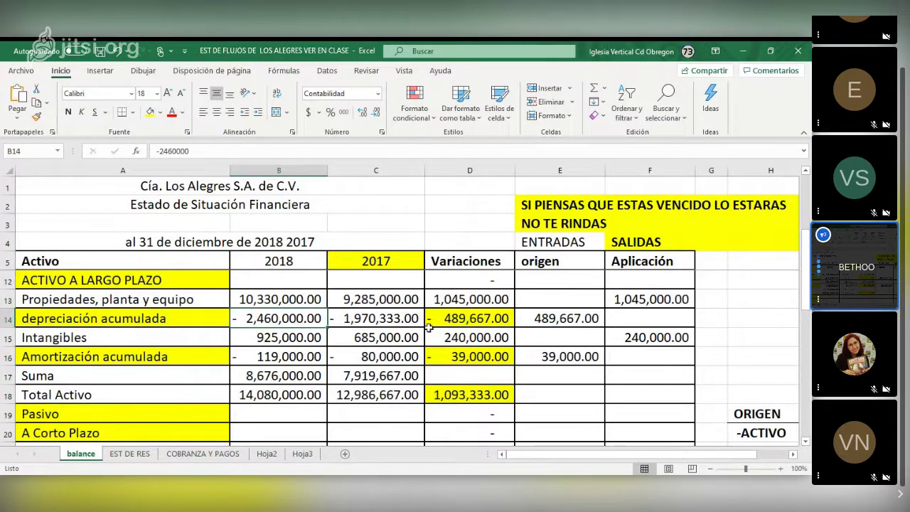
{"action": "left_click", "coordinate": [455, 321]}
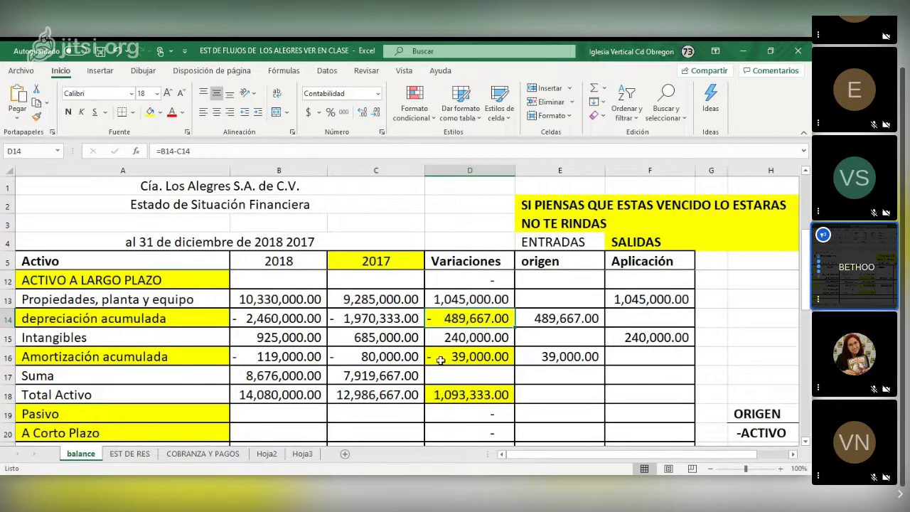
{"action": "scroll", "coordinate": [31, 318], "scroll_direction": "up", "scroll_amount": 2}
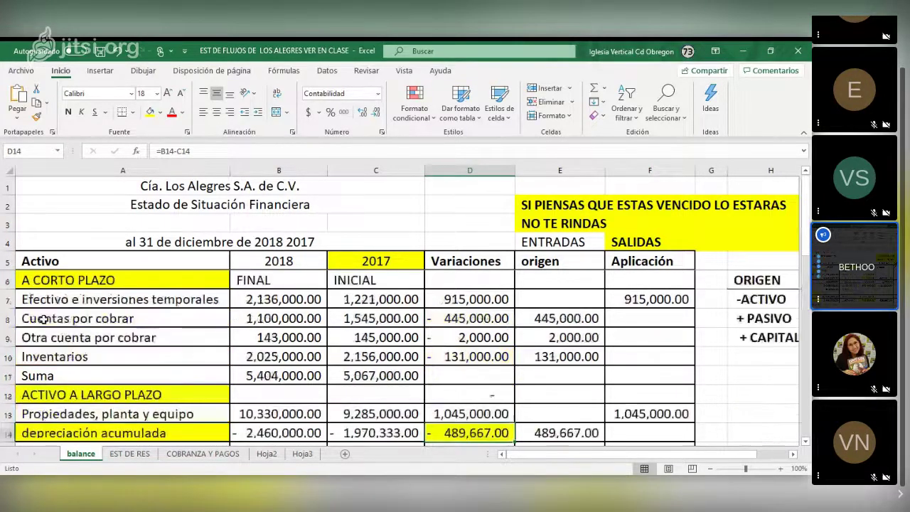
{"action": "left_click", "coordinate": [16, 337]}
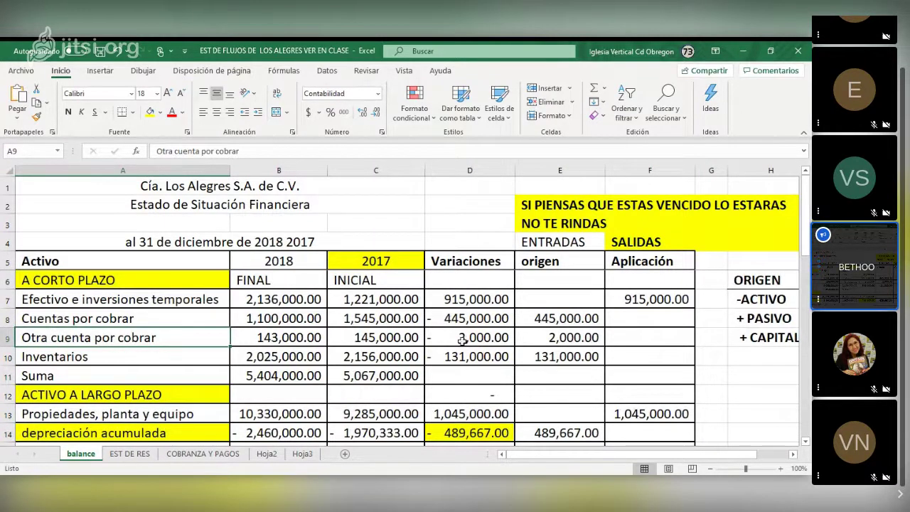
{"action": "left_click", "coordinate": [203, 453]}
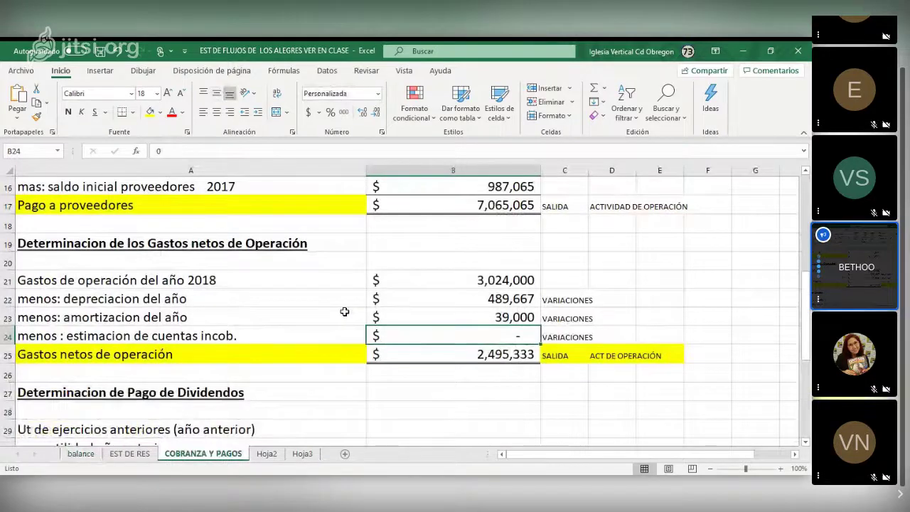
Step: Append 2017 to the "Ut de ejercicios anteriores (año anterior)" label in A29 of the Determinacion de Pago de Dividendos section
{"action": "scroll", "coordinate": [344, 311], "scroll_direction": "down", "scroll_amount": 2}
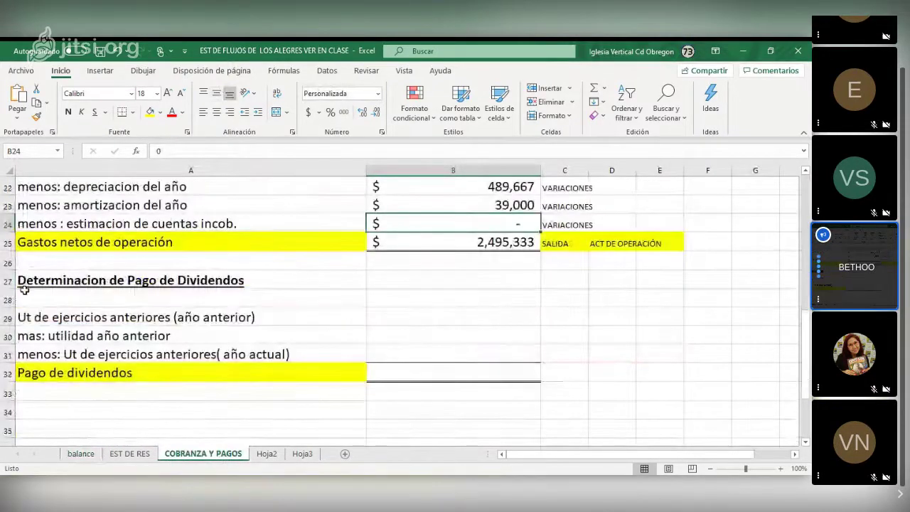
{"action": "left_click", "coordinate": [24, 286]}
{"action": "left_click", "coordinate": [205, 300]}
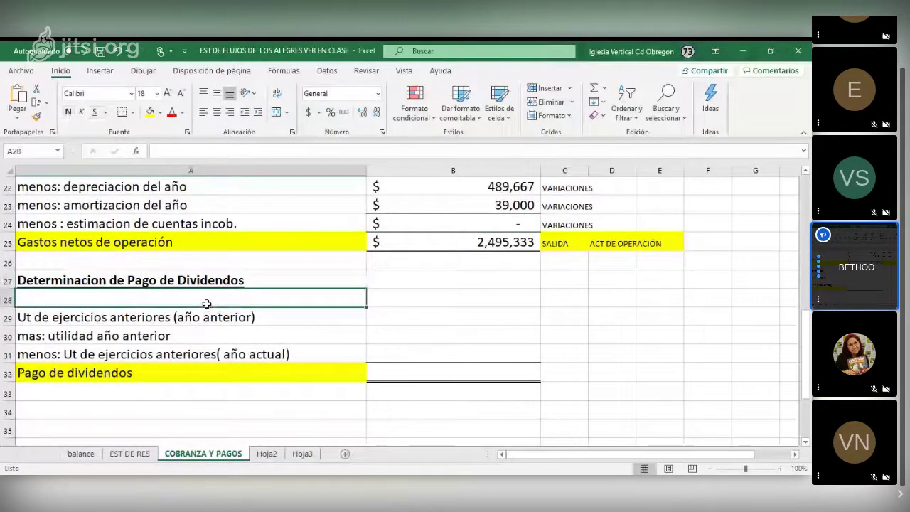
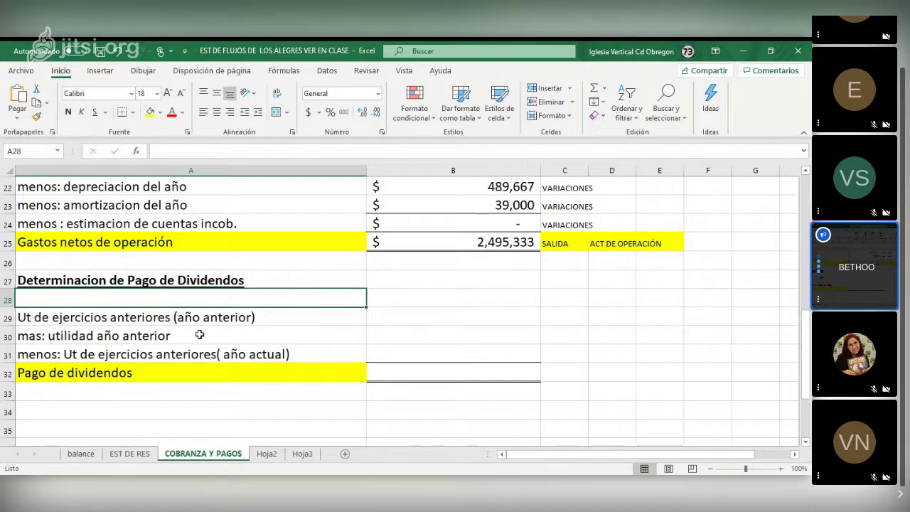
{"action": "left_click", "coordinate": [405, 319]}
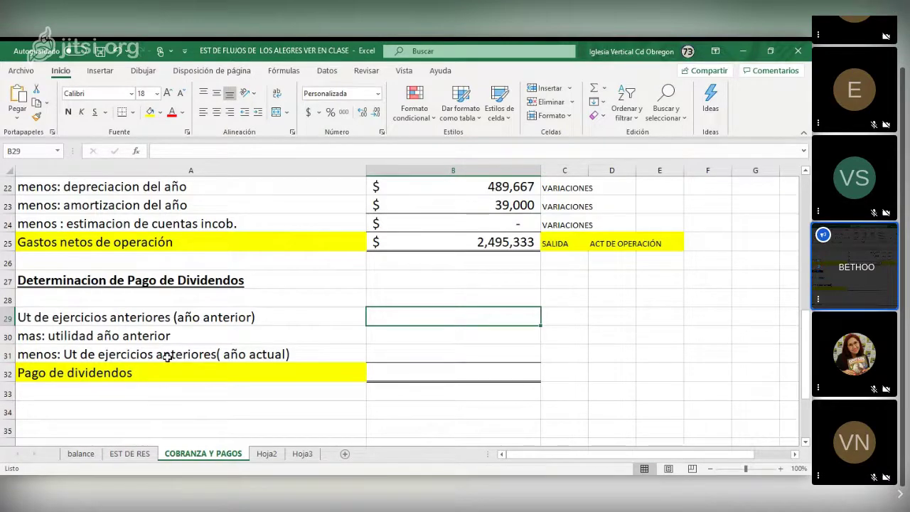
{"action": "scroll", "coordinate": [166, 356], "scroll_direction": "down", "scroll_amount": 1}
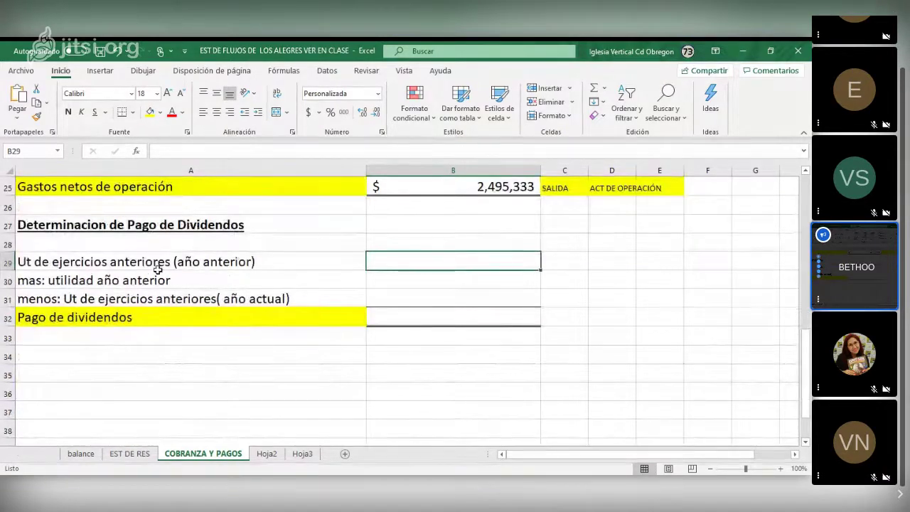
{"action": "left_click", "coordinate": [202, 264]}
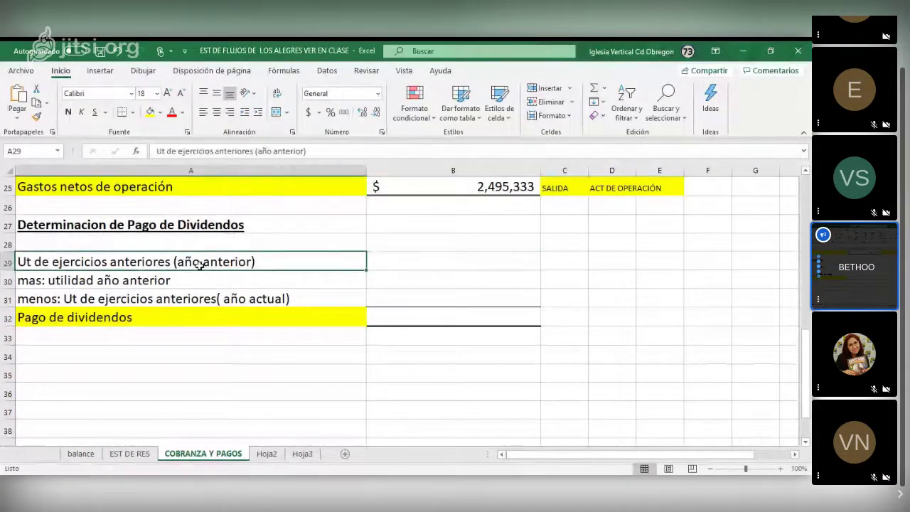
{"action": "left_click", "coordinate": [324, 148]}
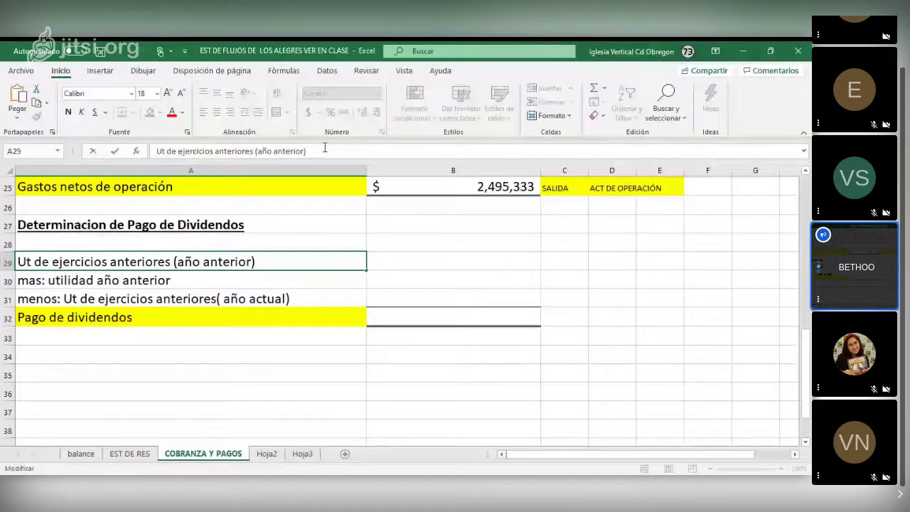
{"action": "type", "text": "2017"}
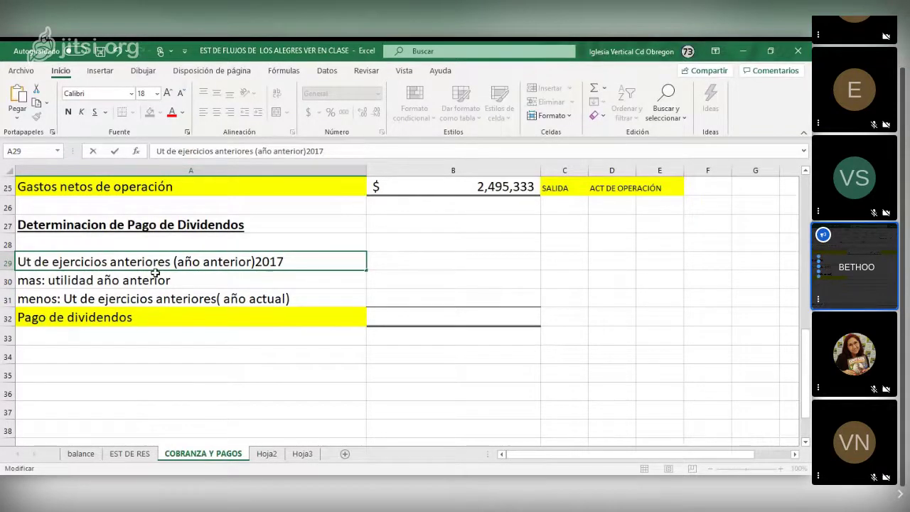
Step: Link B29 to the 2017 Utilidades de años anteriores amount in C31 of the balance sheet
{"action": "left_click", "coordinate": [421, 258]}
{"action": "type", "text": "="}
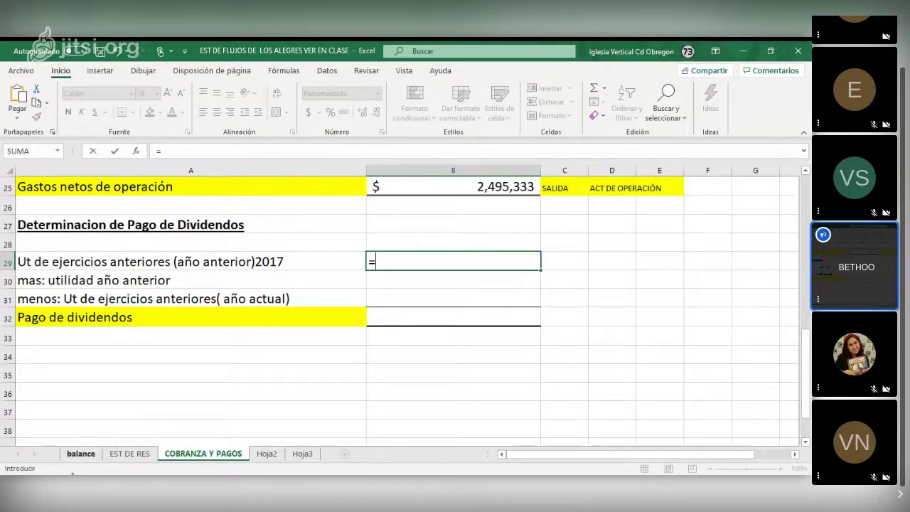
{"action": "left_click", "coordinate": [80, 453]}
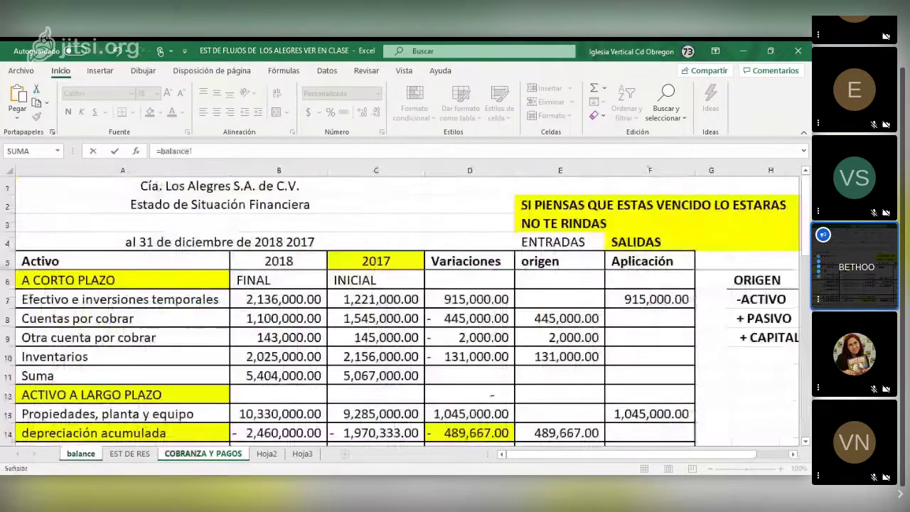
{"action": "scroll", "coordinate": [111, 345], "scroll_direction": "down", "scroll_amount": 4}
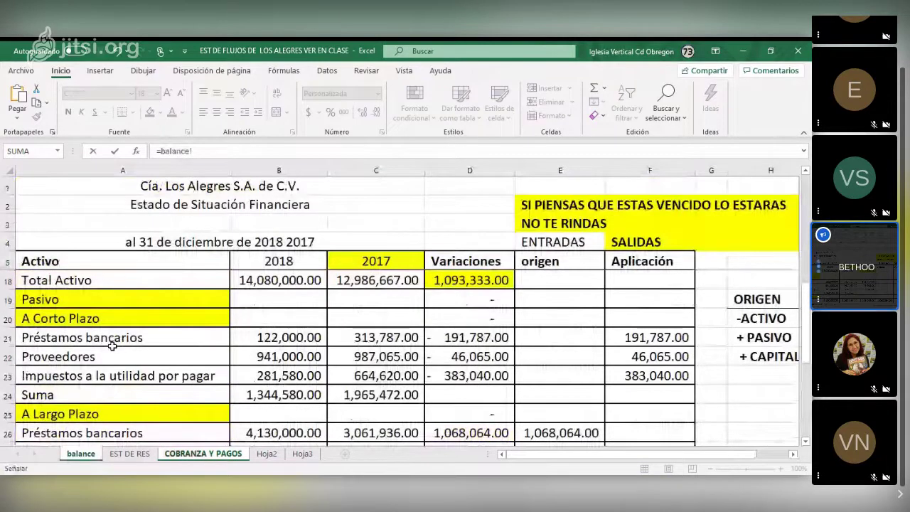
{"action": "scroll", "coordinate": [377, 364], "scroll_direction": "down", "scroll_amount": 3}
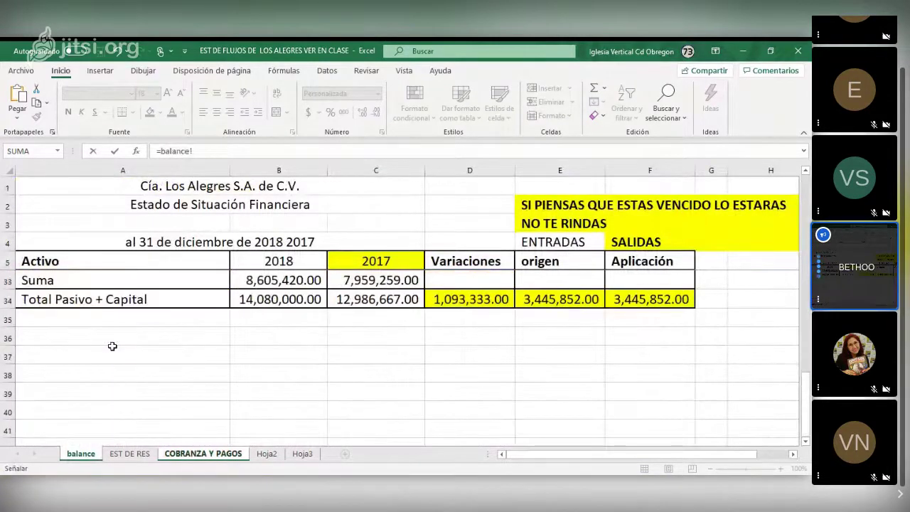
{"action": "left_click", "coordinate": [376, 356]}
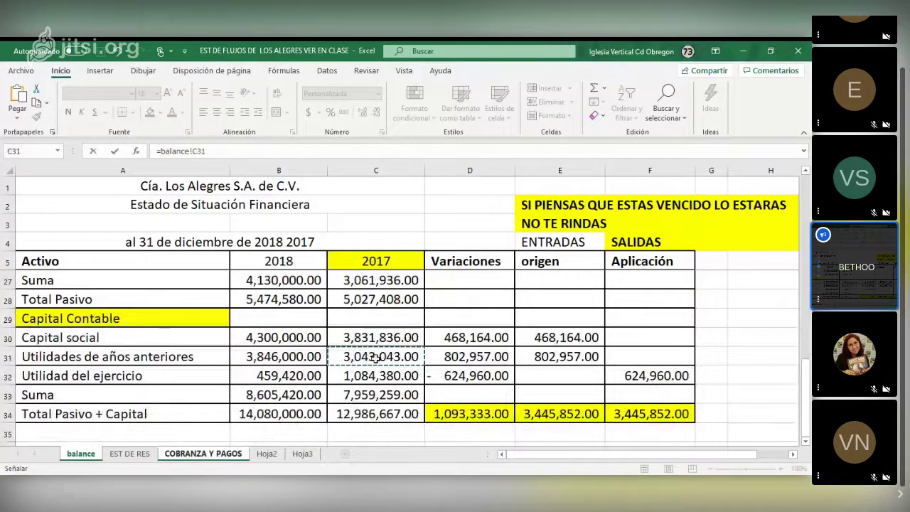
{"action": "key", "text": "Return"}
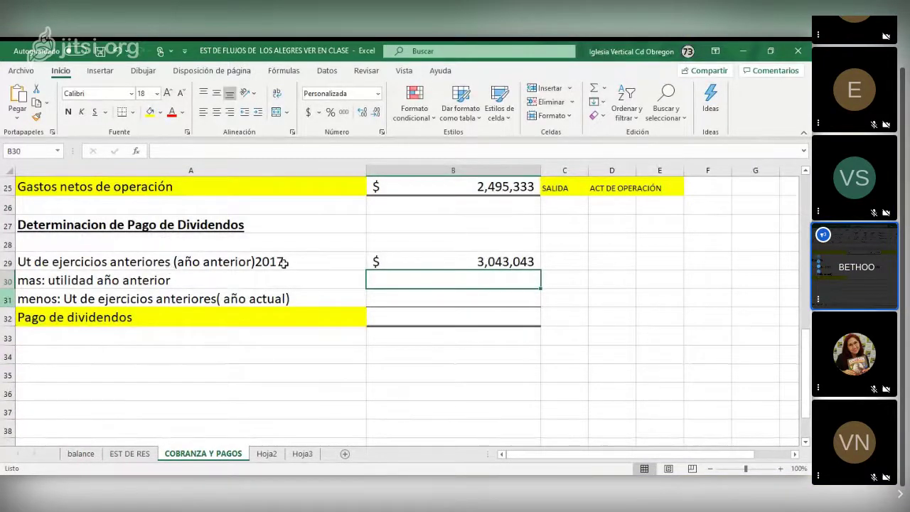
{"action": "left_click", "coordinate": [457, 262]}
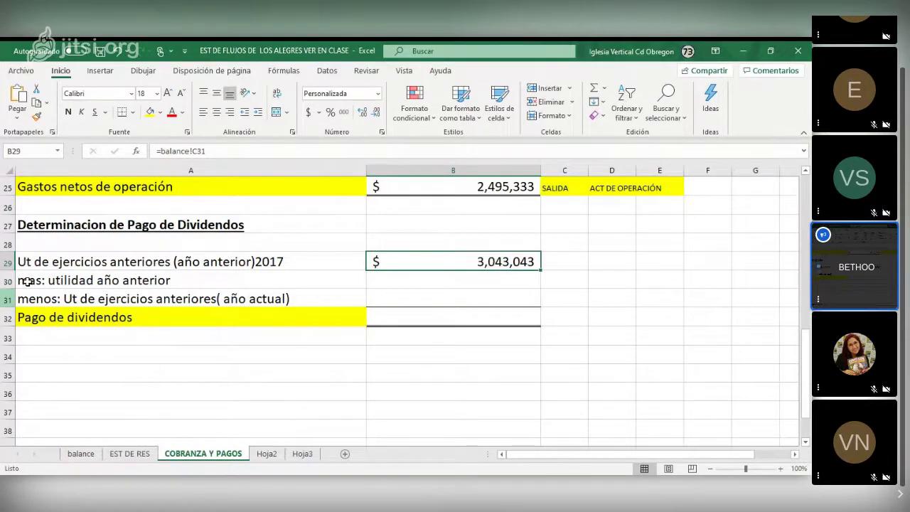
Step: Reword the label in A30 to "mas: utilidad del ejercicio del año anterior 2017"
{"action": "left_click", "coordinate": [62, 281]}
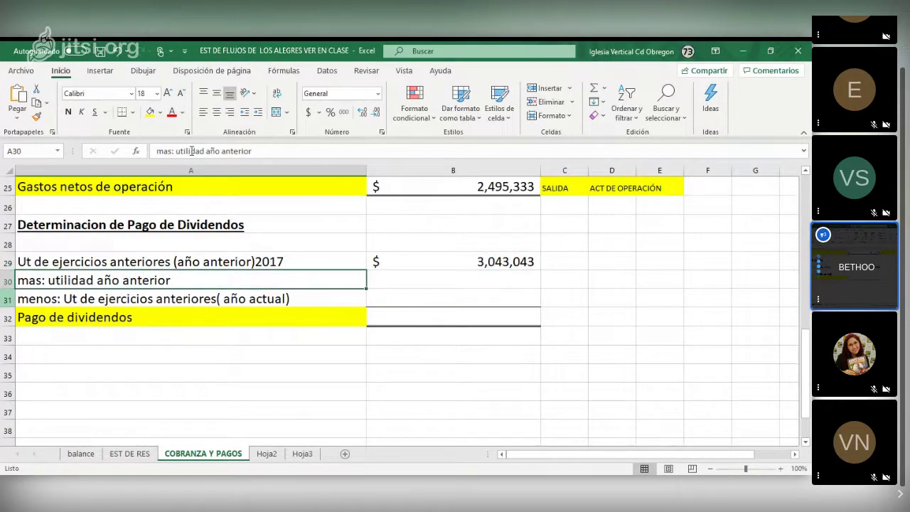
{"action": "left_click", "coordinate": [204, 152]}
{"action": "type", "text": "del e "}
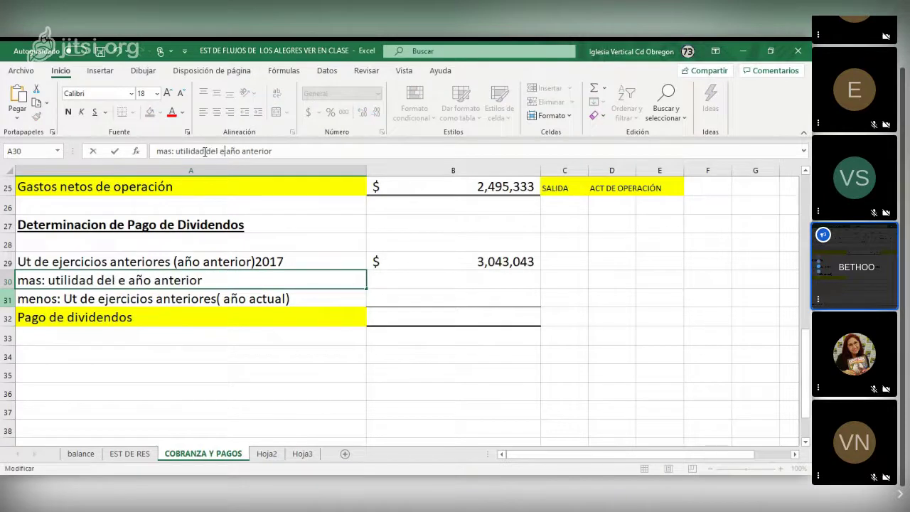
{"action": "type", "text": "jercxici"}
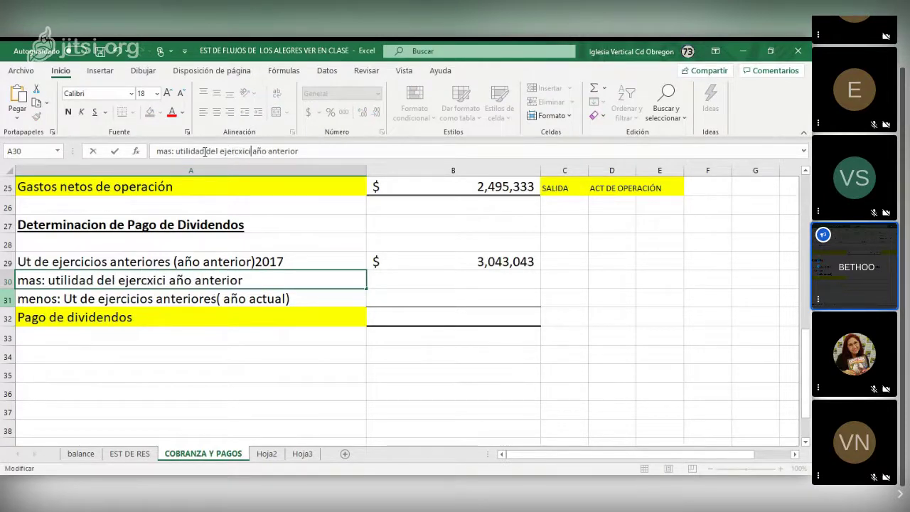
{"action": "key", "text": "BackSpace"}
{"action": "key", "text": "BackSpace"}
{"action": "key", "text": "BackSpace"}
{"action": "key", "text": "BackSpace"}
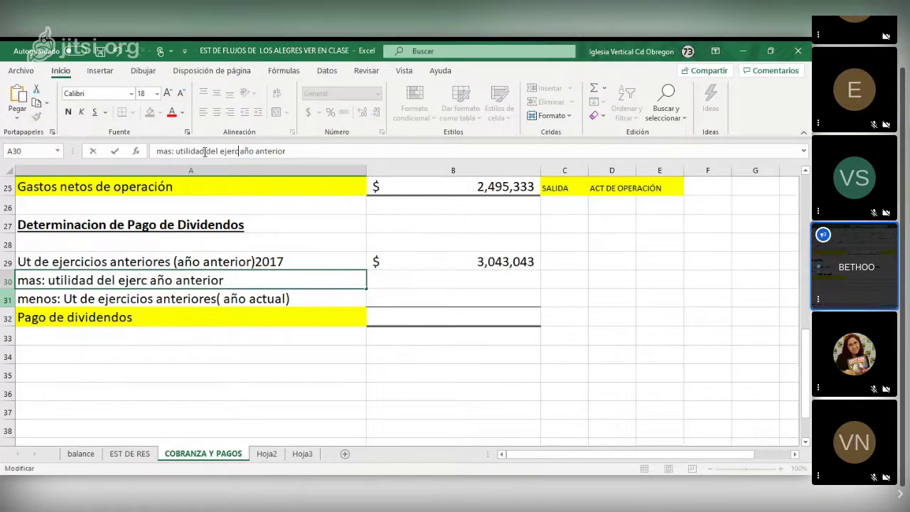
{"action": "type", "text": "iciodel"}
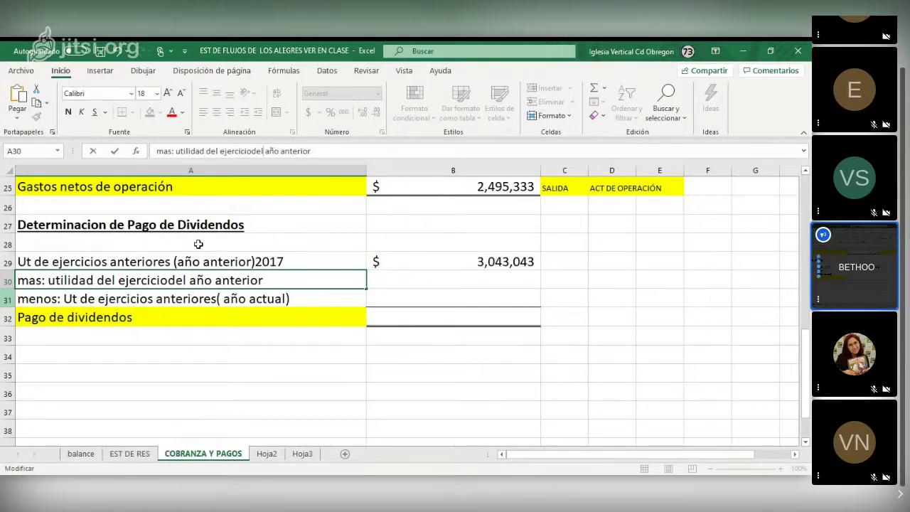
{"action": "key", "text": "Left"}
{"action": "key", "text": "Left"}
{"action": "key", "text": "Left"}
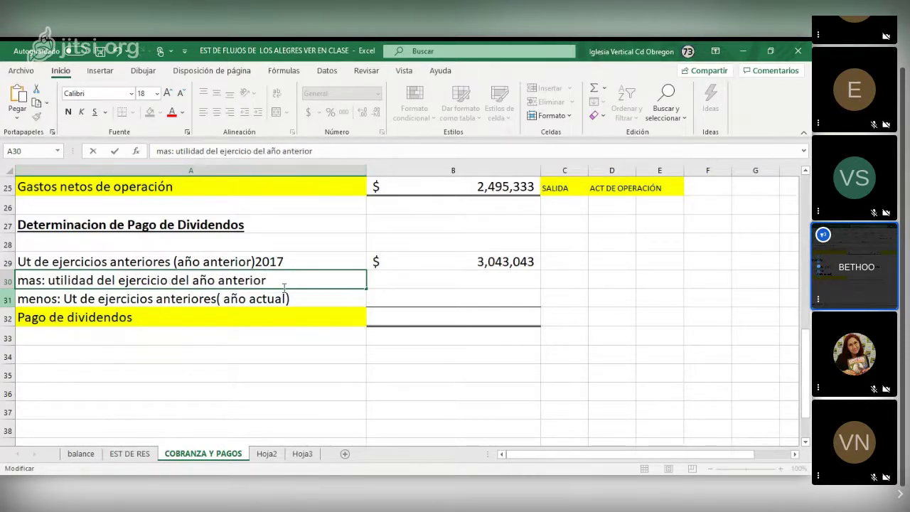
{"action": "left_click", "coordinate": [274, 278]}
{"action": "type", "text": "2017"}
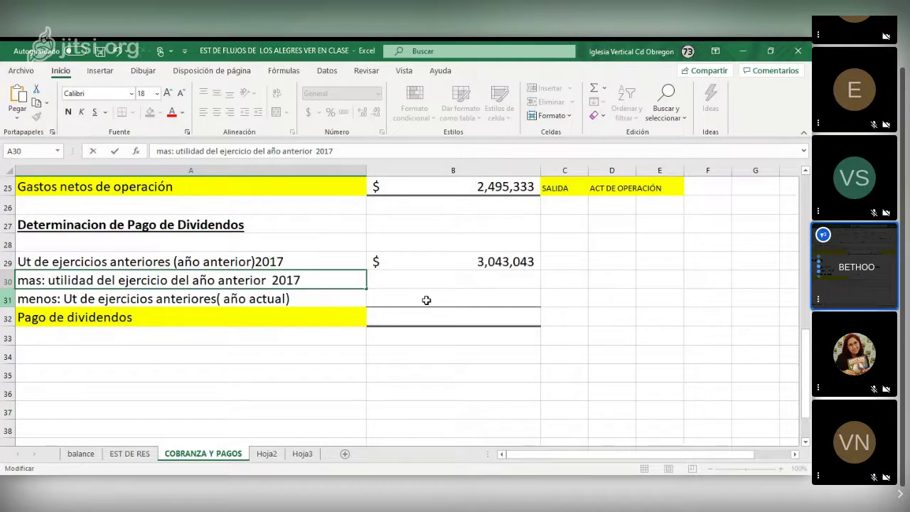
Step: Link B30 to the 2017 Utilidad del ejercicio amount in C32 of the balance sheet
{"action": "left_click", "coordinate": [424, 277]}
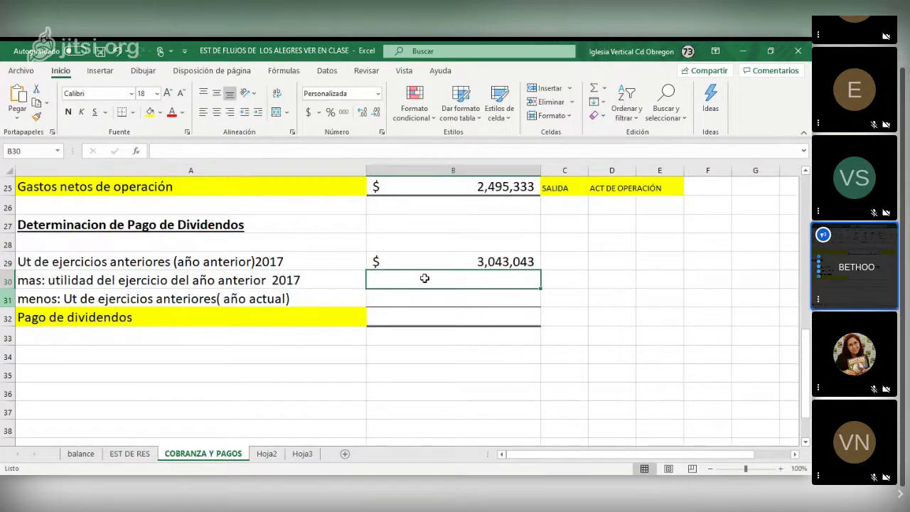
{"action": "type", "text": "="}
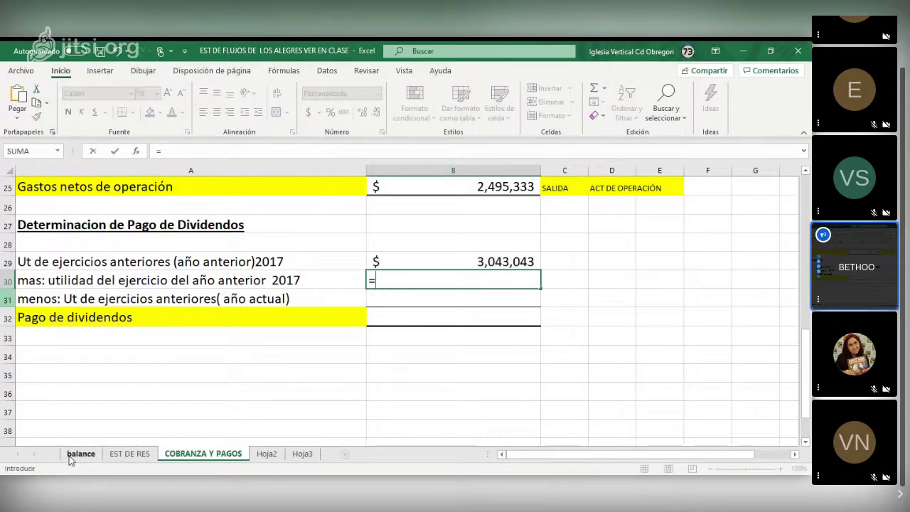
{"action": "left_click", "coordinate": [80, 453]}
{"action": "left_click", "coordinate": [31, 377]}
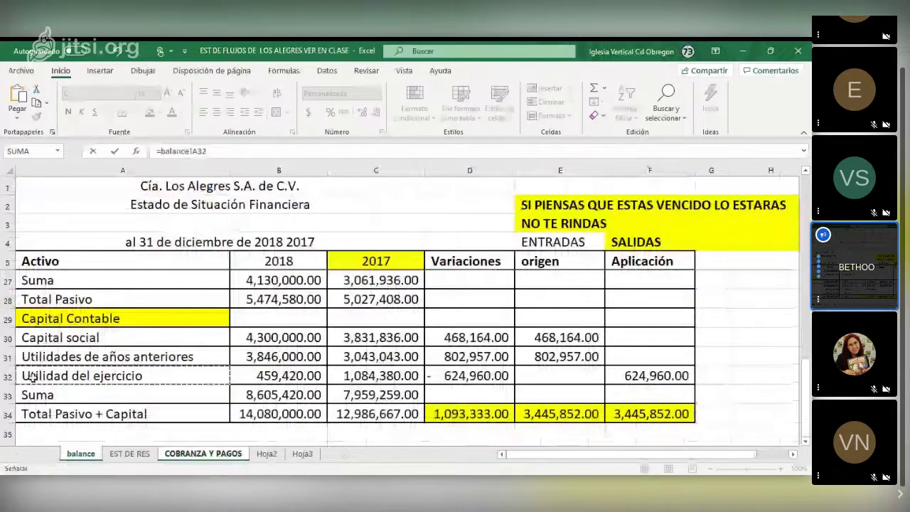
{"action": "left_click", "coordinate": [365, 375]}
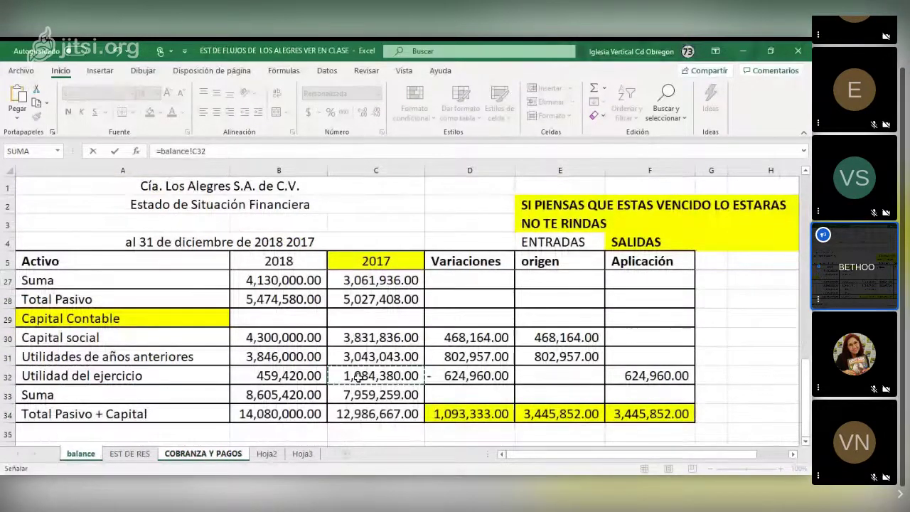
{"action": "key", "text": "Return"}
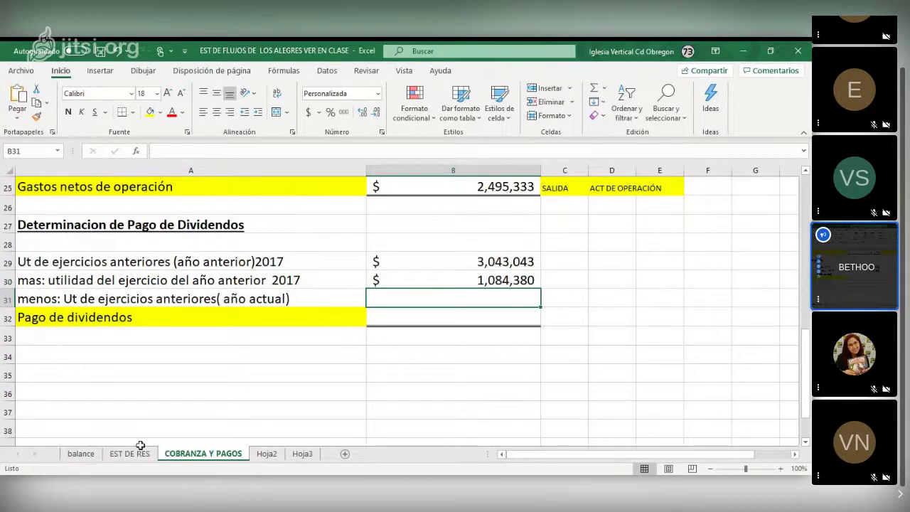
Step: Append 2018 to the "menos: Ut de ejercicios anteriores( año actual)" label in A31
{"action": "left_click", "coordinate": [158, 290]}
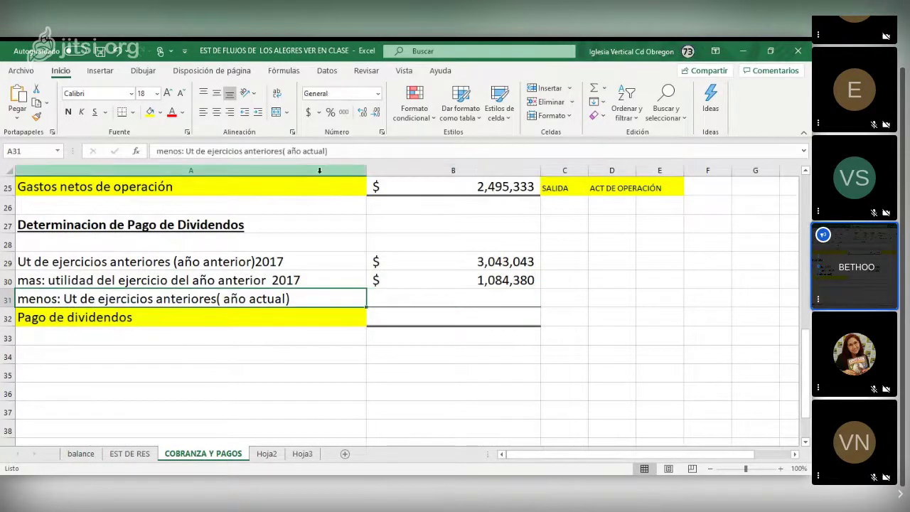
{"action": "left_click", "coordinate": [341, 151]}
{"action": "type", "text": "20"}
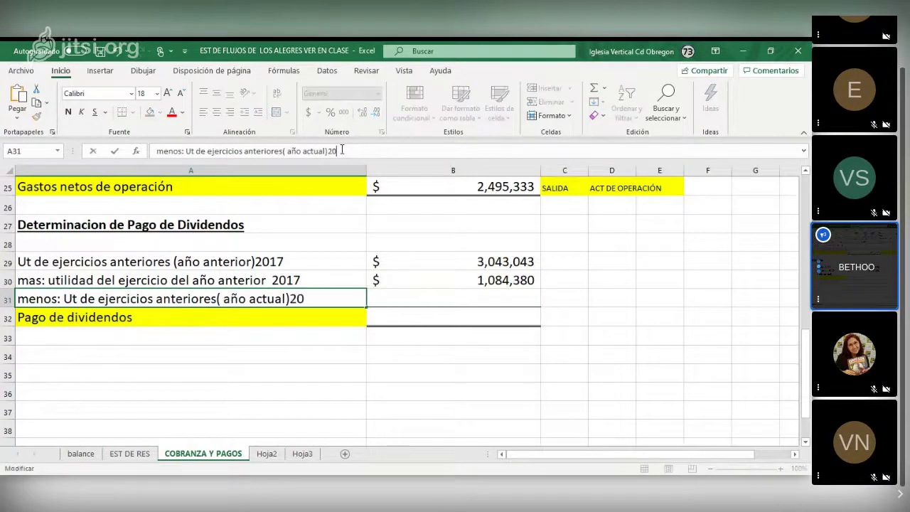
{"action": "type", "text": "18"}
{"action": "key", "text": "Tab"}
Step: Link B31 to the 2018 Utilidades de años anteriores amount in B31 of the balance sheet
{"action": "type", "text": "="}
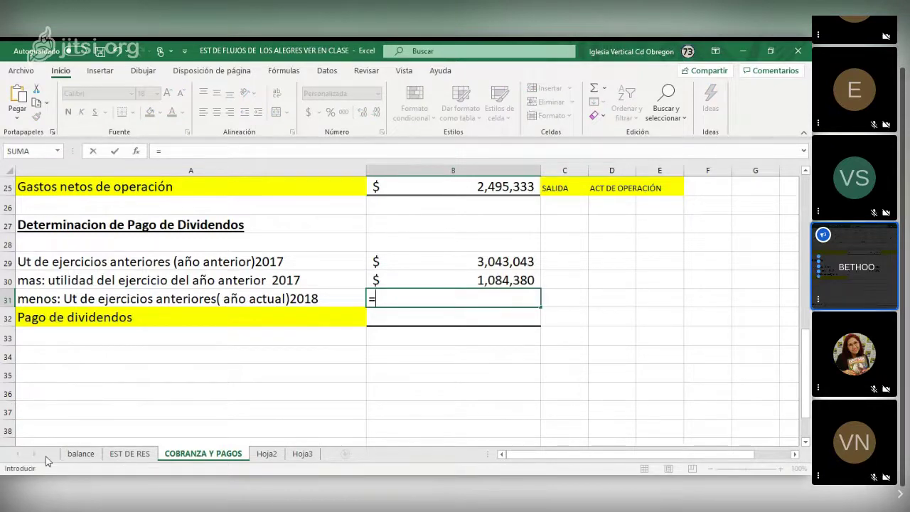
{"action": "left_click", "coordinate": [81, 452]}
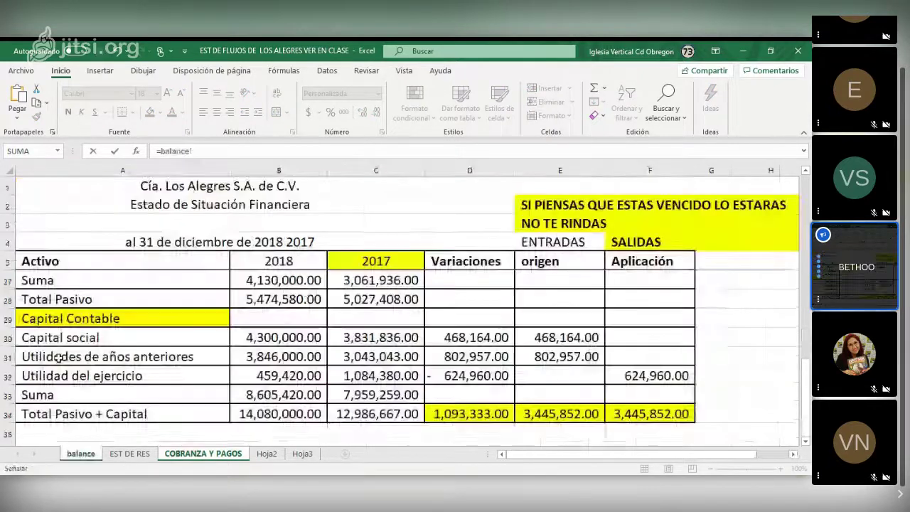
{"action": "left_click", "coordinate": [236, 356]}
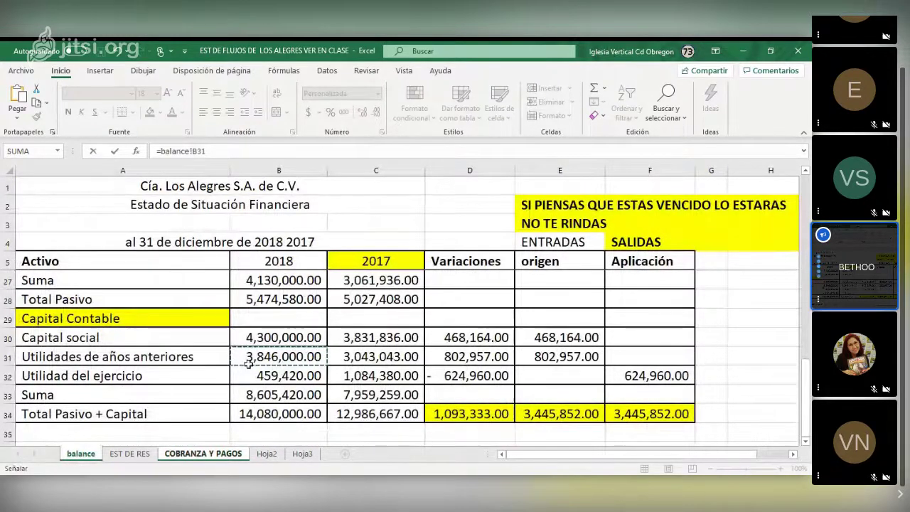
{"action": "key", "text": "Return"}
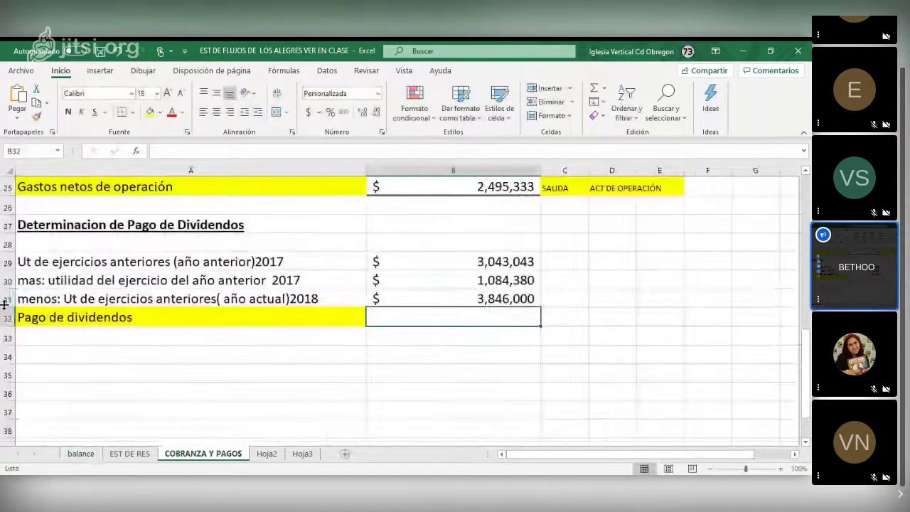
Step: Calculate Pago de dividendos in B32 with the formula =B29+B30-B31
{"action": "type", "text": "="}
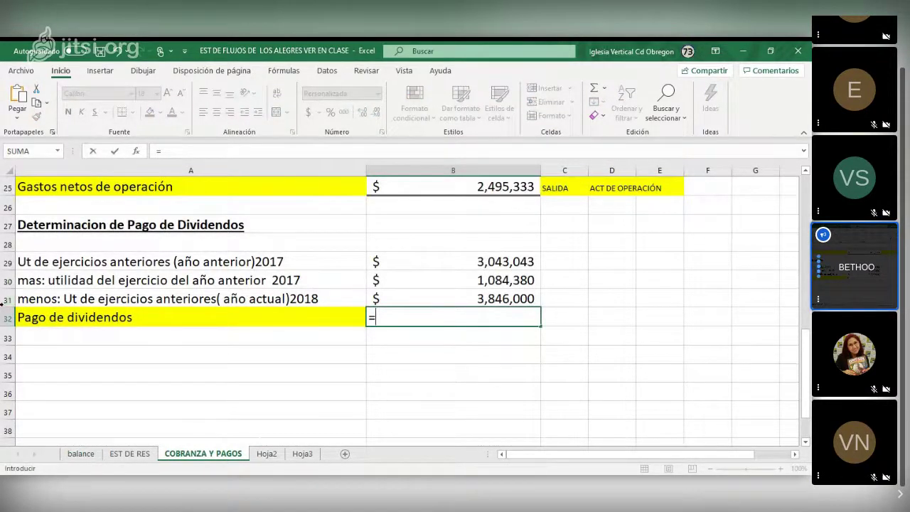
{"action": "left_click", "coordinate": [394, 262]}
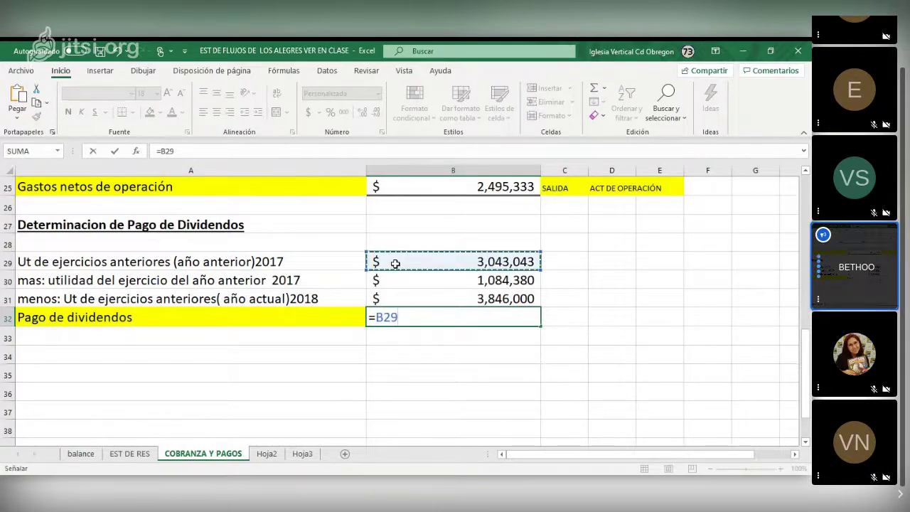
{"action": "type", "text": "+"}
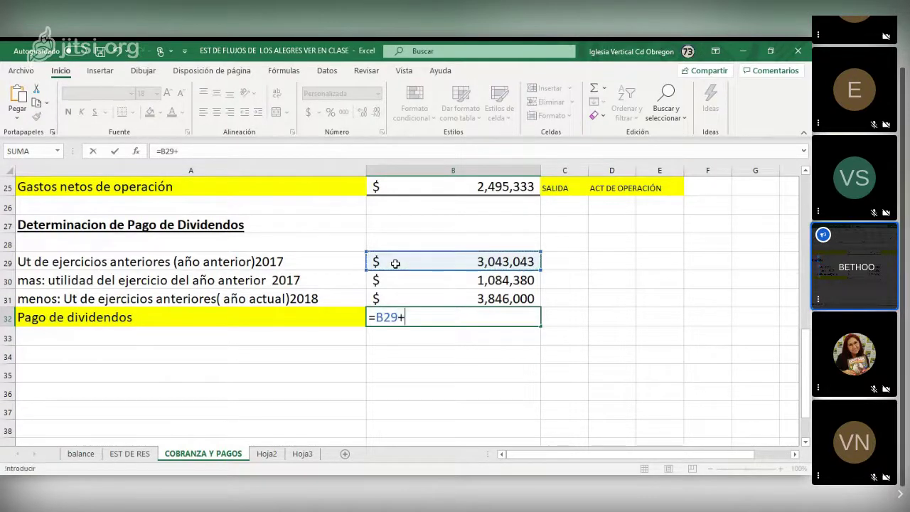
{"action": "left_click", "coordinate": [400, 284]}
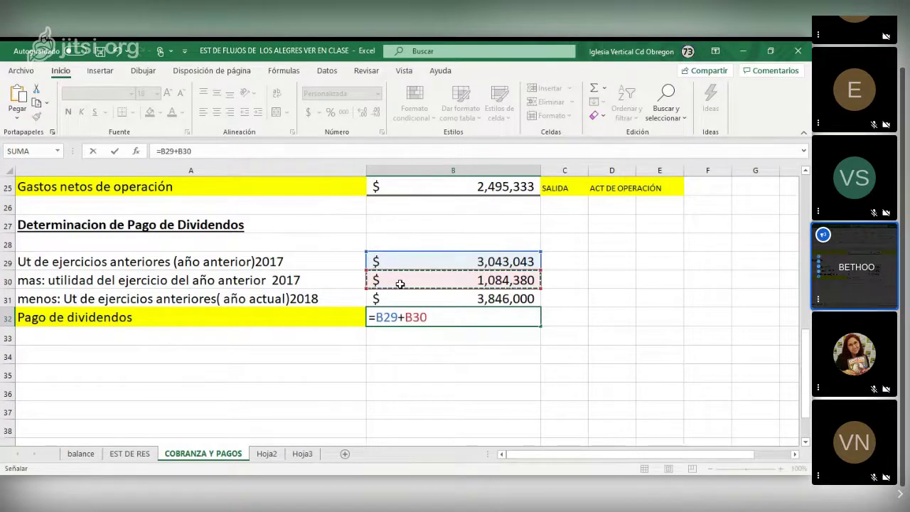
{"action": "type", "text": "-"}
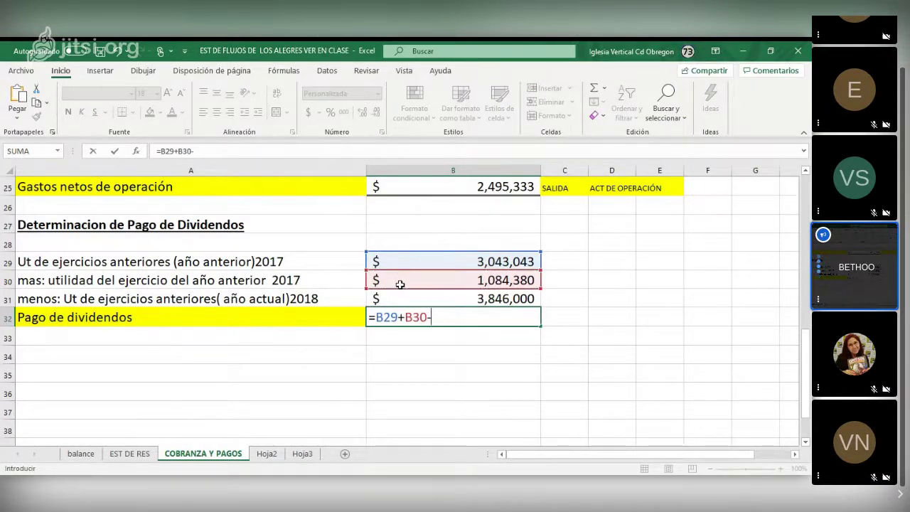
{"action": "left_click", "coordinate": [476, 299]}
{"action": "key", "text": "Return"}
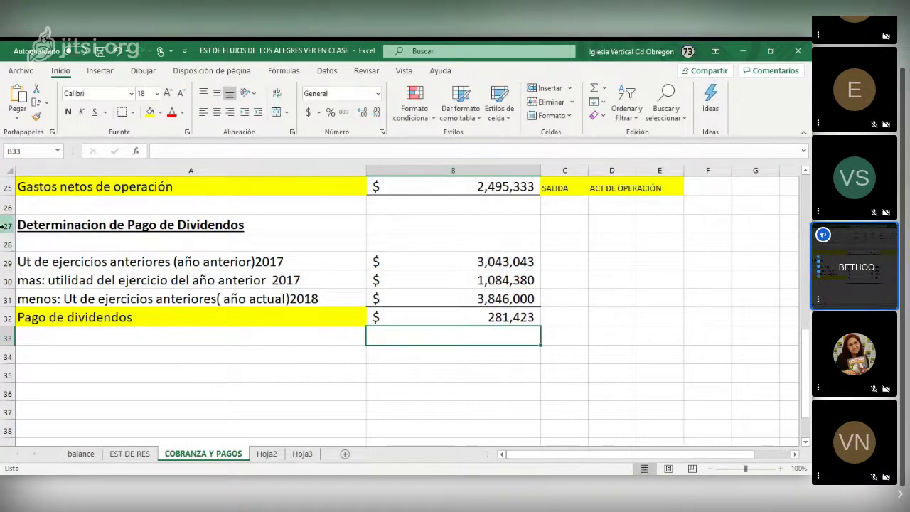
{"action": "left_click", "coordinate": [415, 319]}
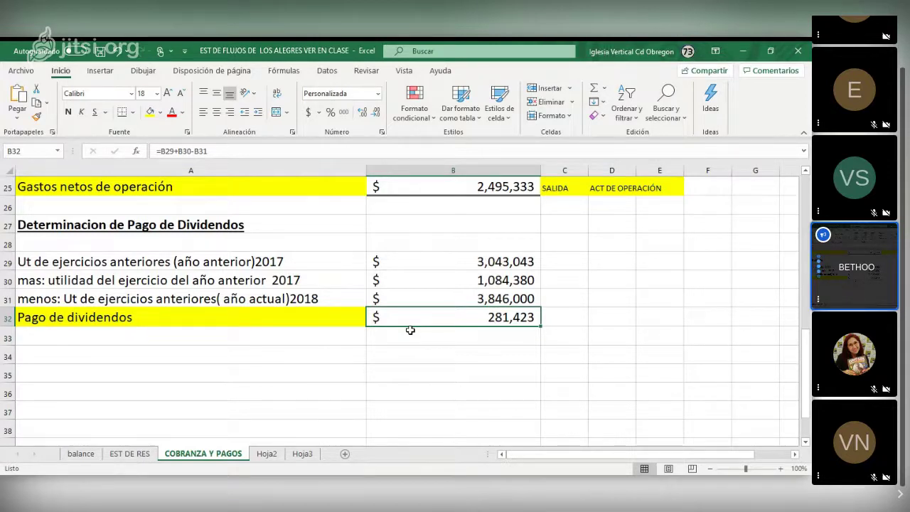
Step: Mark the Pago de dividendos row as SALIDA in C32
{"action": "left_click", "coordinate": [562, 313]}
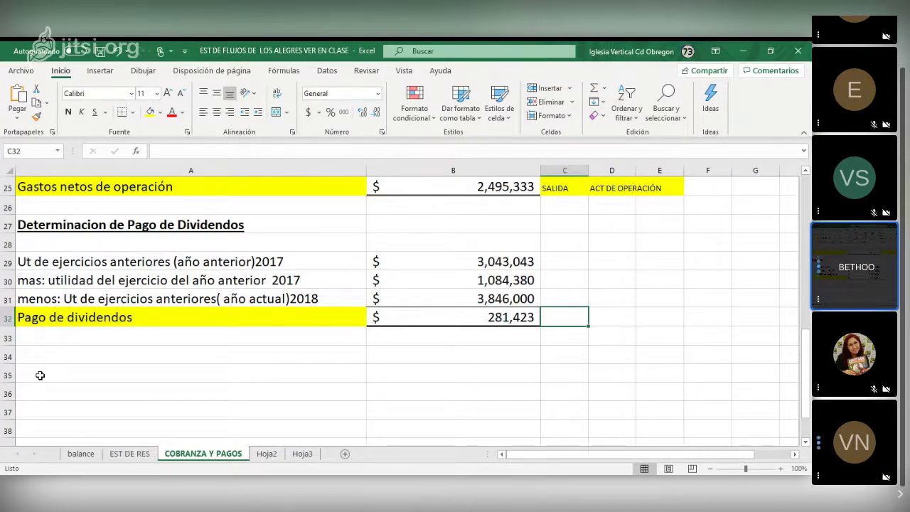
{"action": "type", "text": "sa"}
{"action": "key", "text": "BackSpace"}
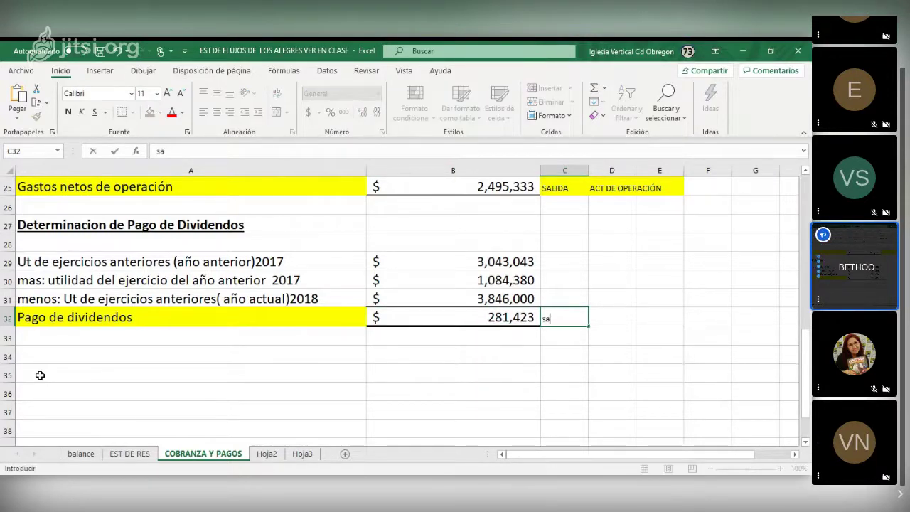
{"action": "key", "text": "BackSpace"}
{"action": "key", "text": "BackSpace"}
{"action": "type", "text": "SALIDA"}
{"action": "left_click", "coordinate": [607, 316]}
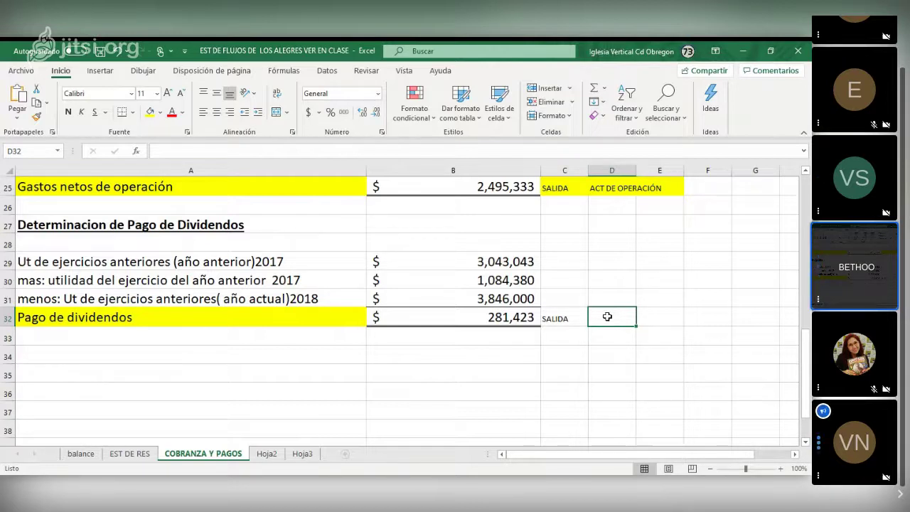
Step: Classify the Pago de dividendos row as ACTIVIDAD FINANCIAMIENTO in D32
{"action": "type", "text": "ACTIVIDAD"}
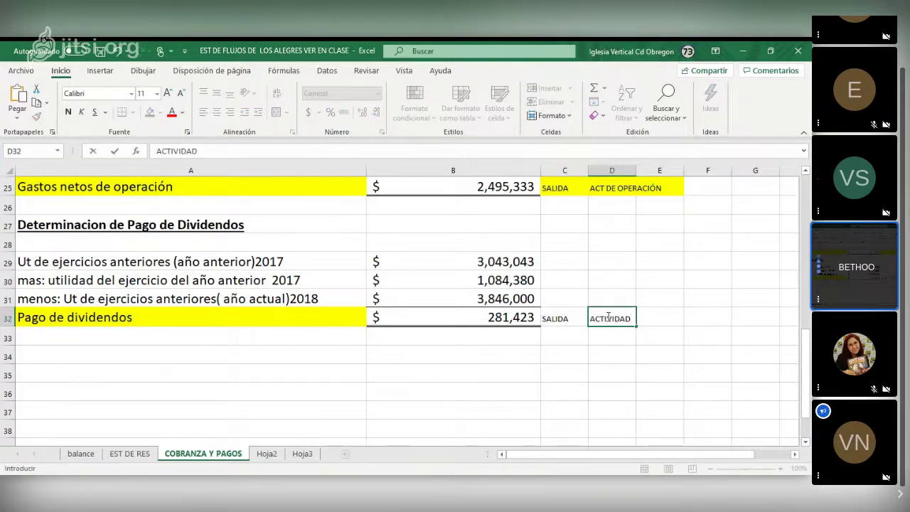
{"action": "type", "text": " FINANCIAMIENO"}
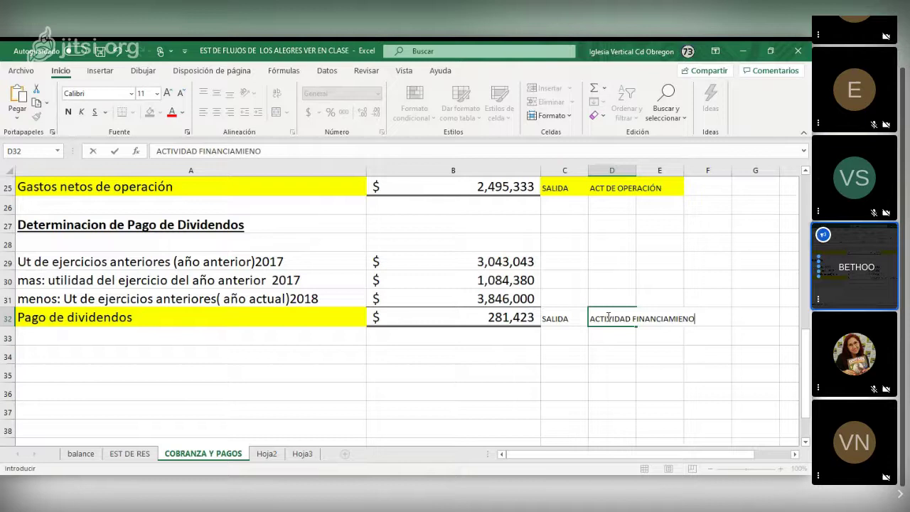
{"action": "key", "text": "BackSpace"}
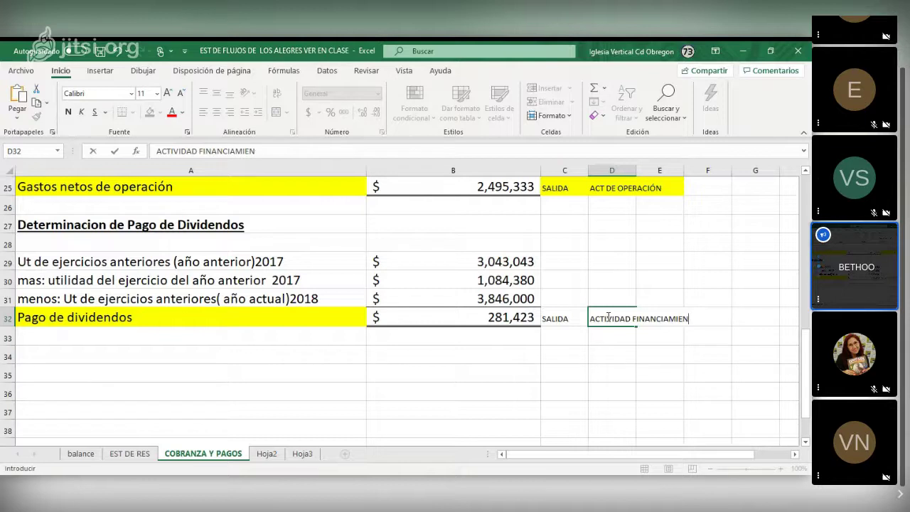
{"action": "type", "text": "TO"}
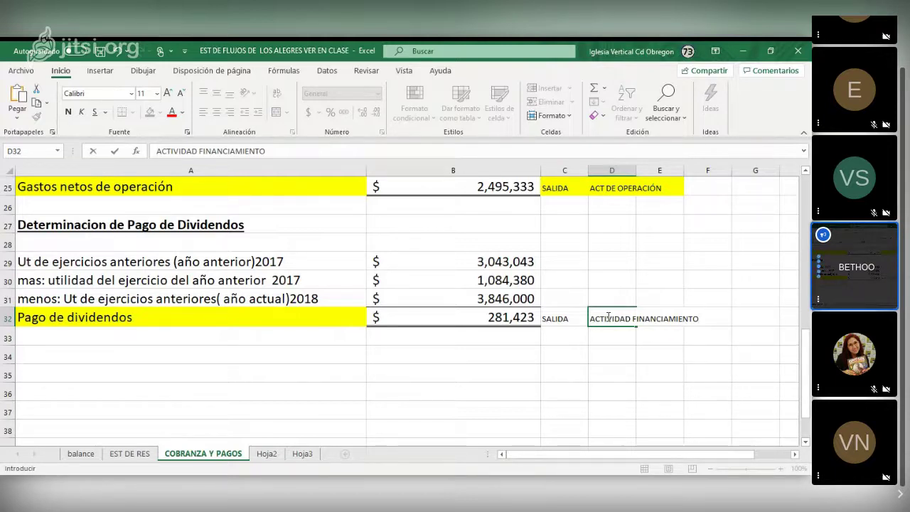
Step: Review the completed collections and payments calculations against the balance sheet and the income statement
{"action": "scroll", "coordinate": [96, 320], "scroll_direction": "up", "scroll_amount": 8}
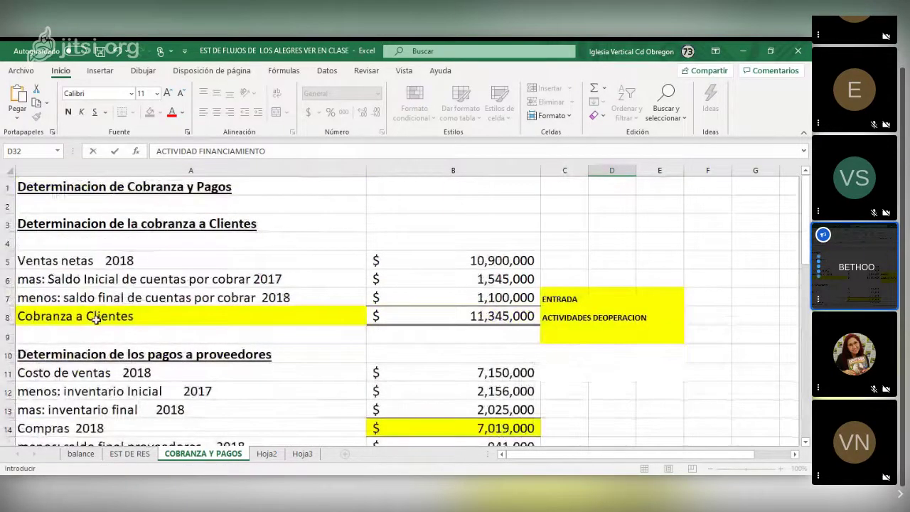
{"action": "scroll", "coordinate": [96, 320], "scroll_direction": "down", "scroll_amount": 2}
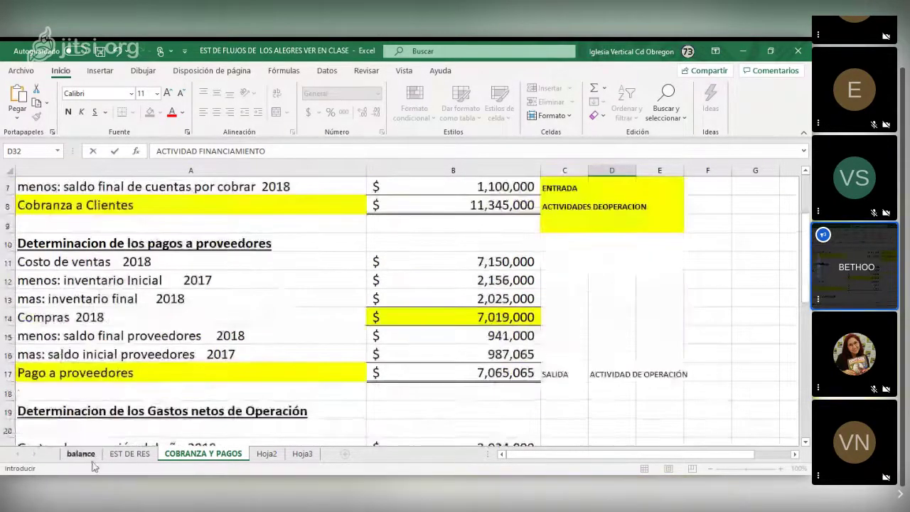
{"action": "left_click", "coordinate": [81, 453]}
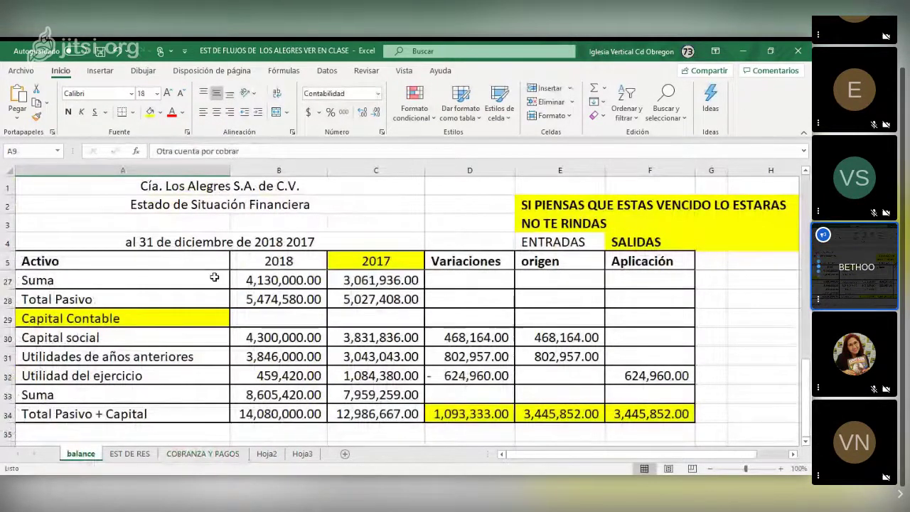
{"action": "left_click", "coordinate": [129, 453]}
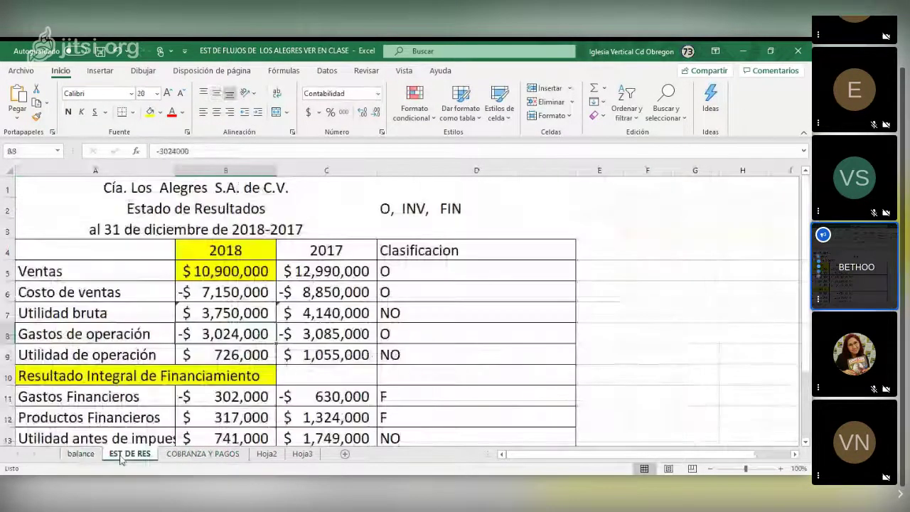
{"action": "left_click", "coordinate": [203, 453]}
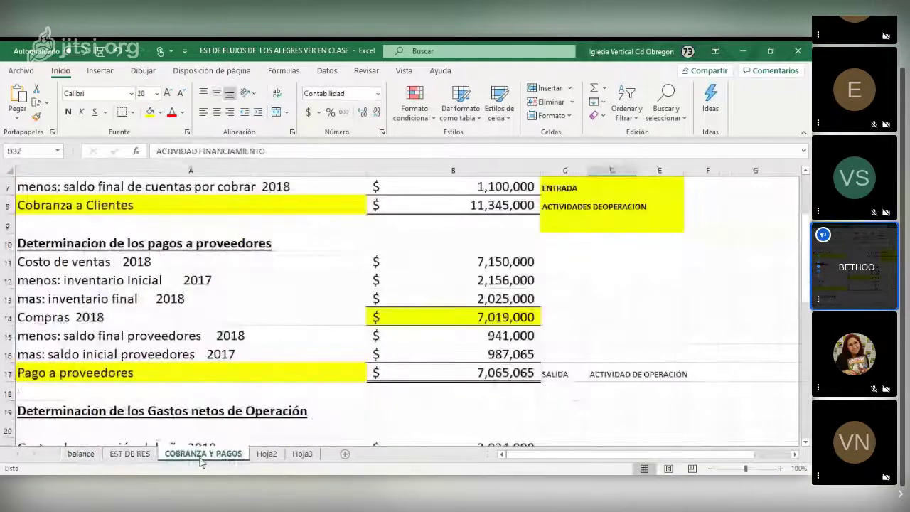
{"action": "scroll", "coordinate": [605, 313], "scroll_direction": "down", "scroll_amount": 1}
{"action": "left_click", "coordinate": [605, 313]}
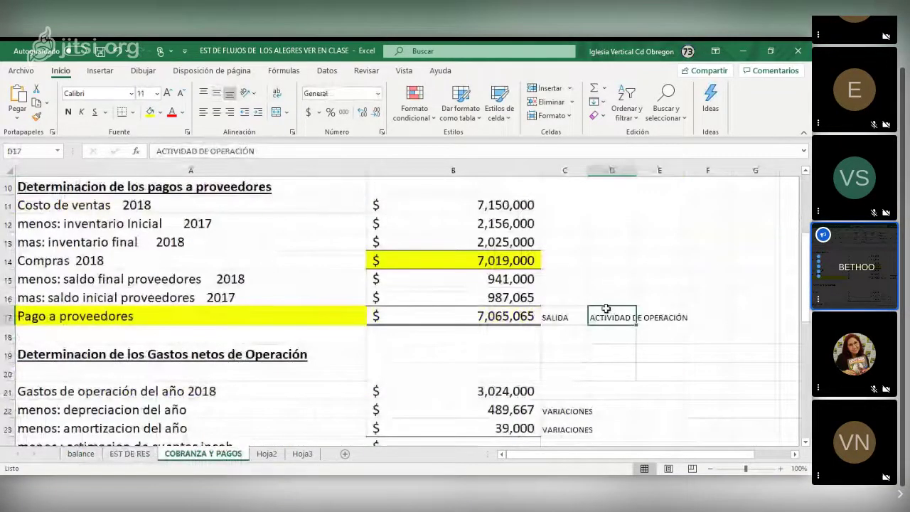
{"action": "scroll", "coordinate": [603, 293], "scroll_direction": "down", "scroll_amount": 4}
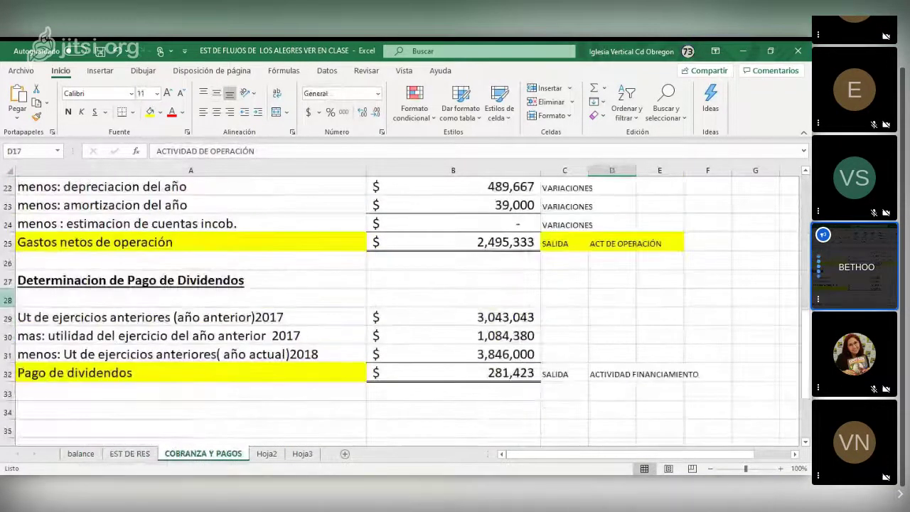
{"action": "left_click", "coordinate": [146, 280]}
Step: Fill the SALIDA and ACTIVIDAD FINANCIAMIENTO cells C32:F32 of the Pago de dividendos row with yellow
{"action": "left_click", "coordinate": [619, 374]}
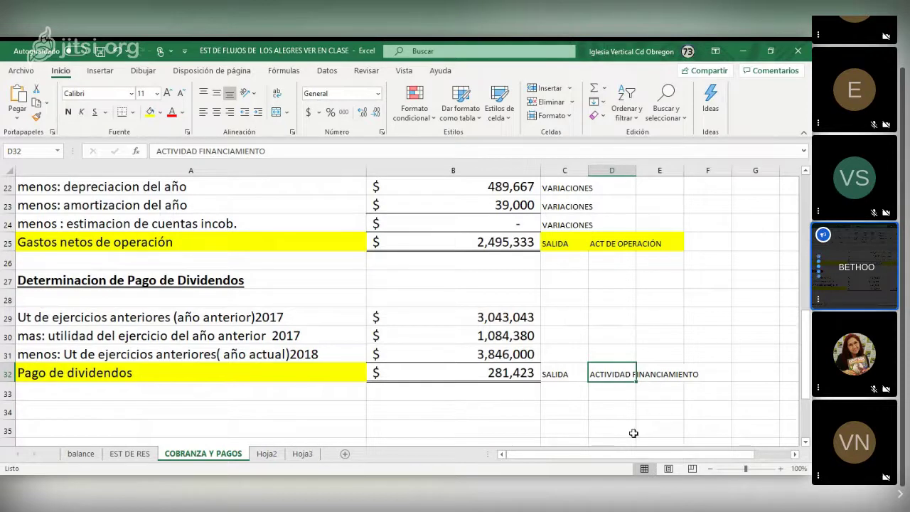
{"action": "mouse_move", "coordinate": [546, 372]}
{"action": "left_mouse_down"}
{"action": "mouse_move", "coordinate": [683, 353]}
{"action": "mouse_move", "coordinate": [698, 365]}
{"action": "left_mouse_up"}
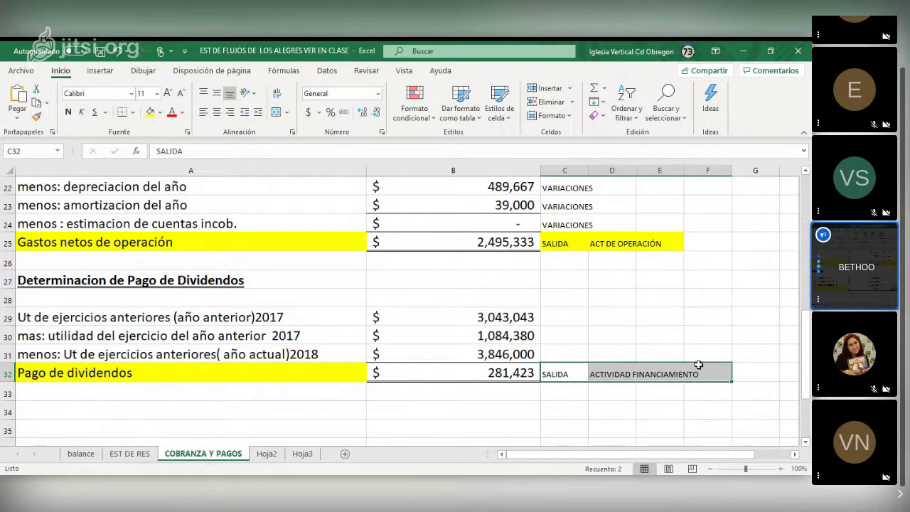
{"action": "left_click", "coordinate": [150, 111]}
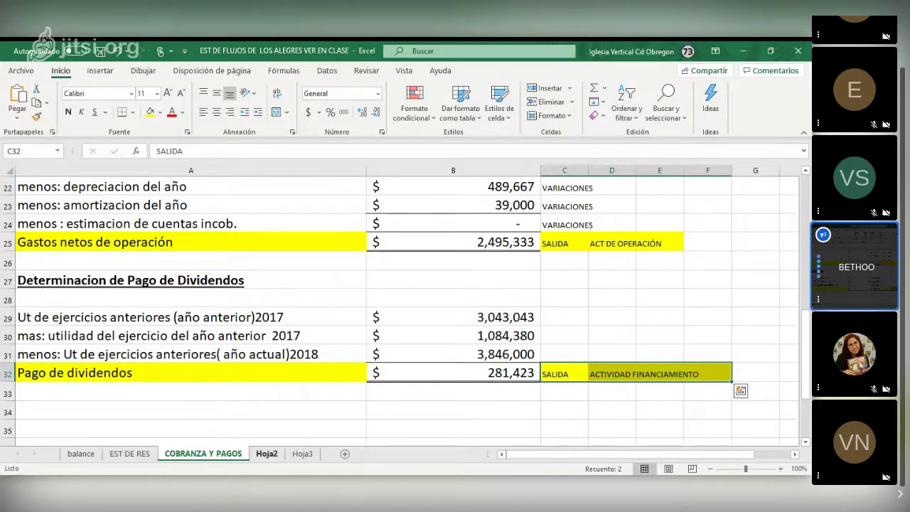
Step: Examine the Estado de Flujo de efectivo template in Hoja3 and the Variaciones, origen and Aplicación columns of the balance sheet
{"action": "left_click", "coordinate": [266, 454]}
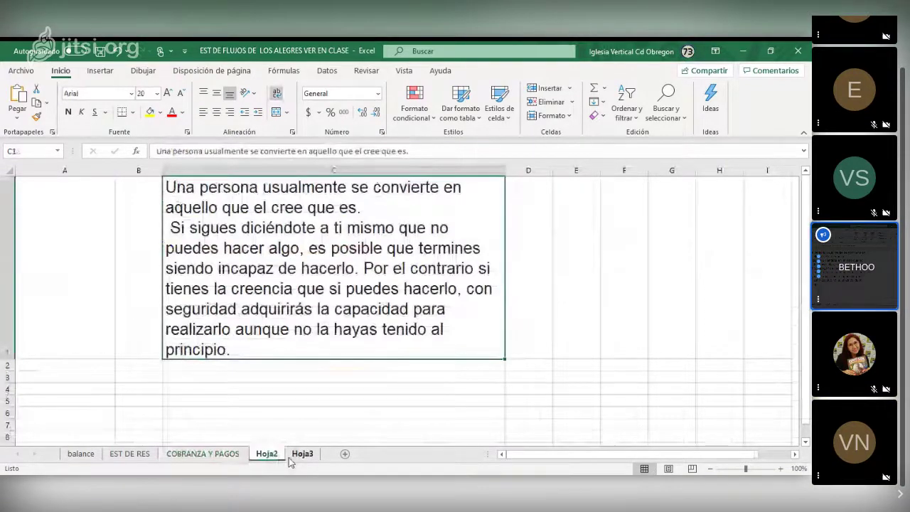
{"action": "left_click", "coordinate": [302, 454]}
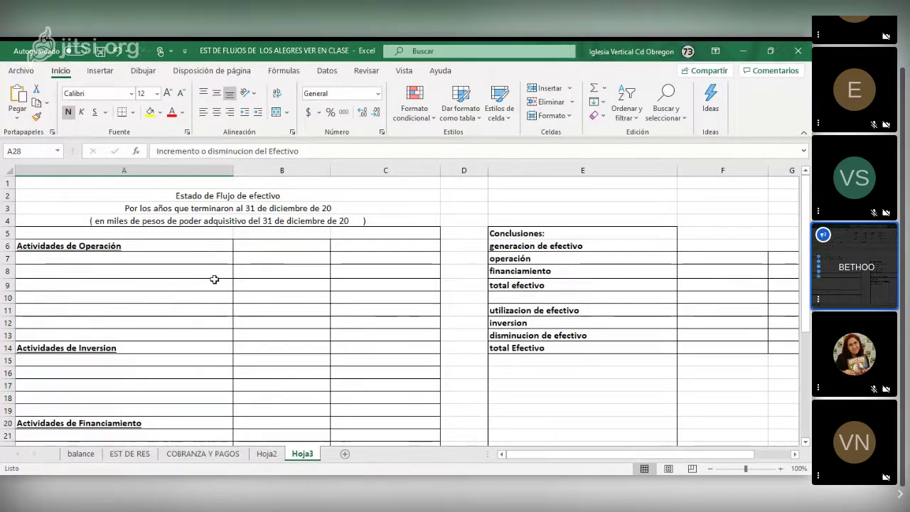
{"action": "left_click", "coordinate": [92, 453]}
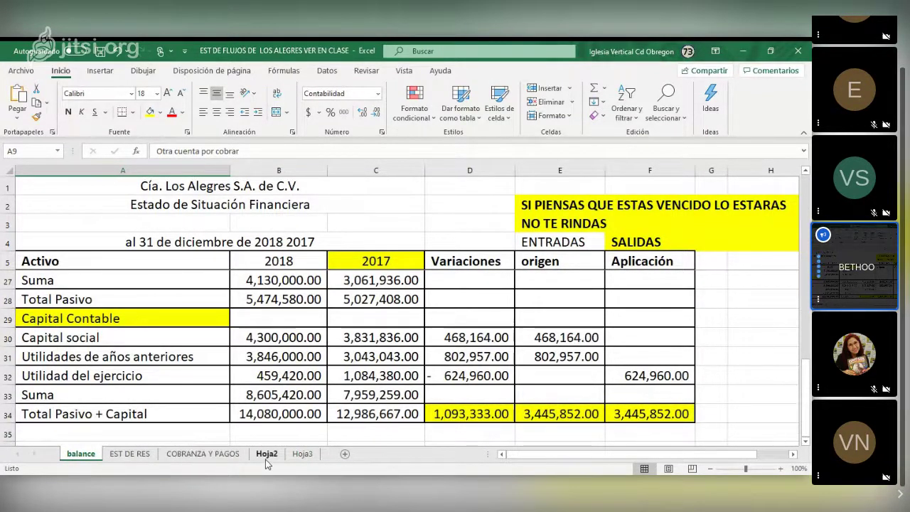
{"action": "left_click", "coordinate": [302, 457]}
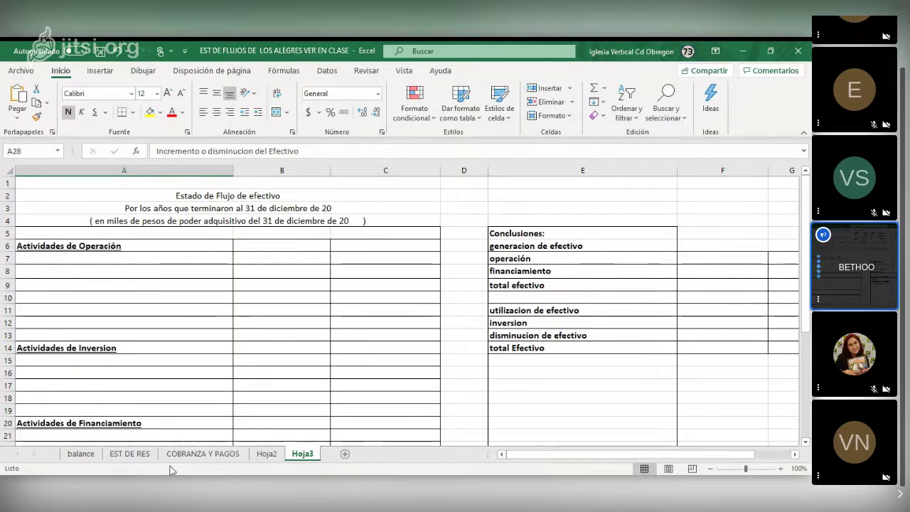
{"action": "left_click", "coordinate": [79, 455]}
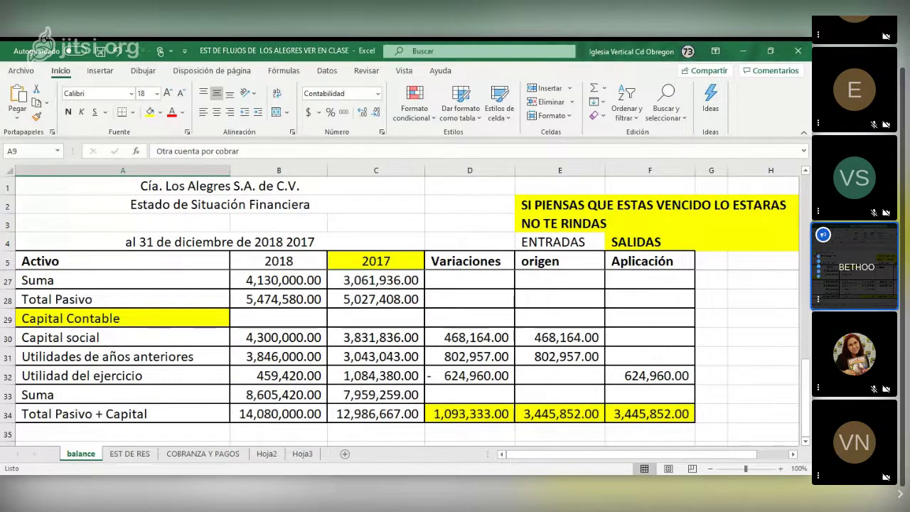
{"action": "left_click", "coordinate": [456, 262]}
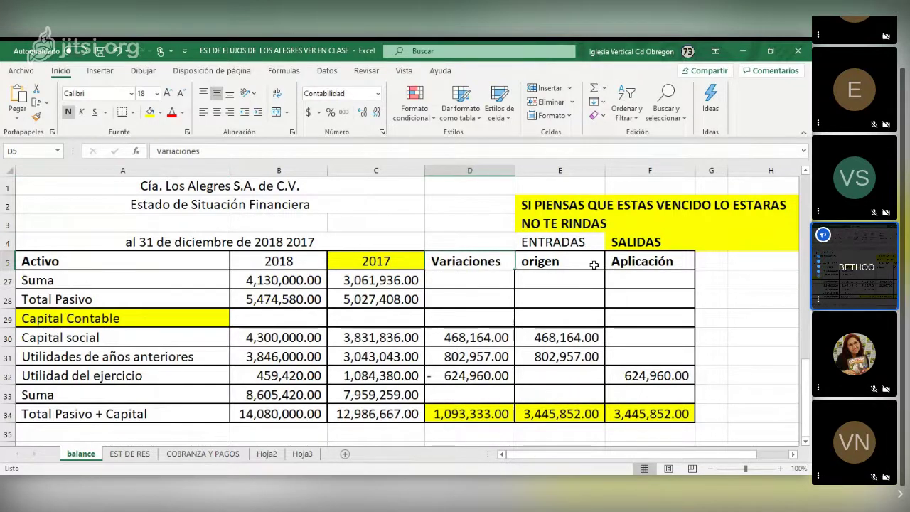
{"action": "left_click_drag", "start_coordinate": [422, 263], "coordinate": [639, 283]}
{"action": "scroll", "coordinate": [501, 264], "scroll_direction": "up", "scroll_amount": 7}
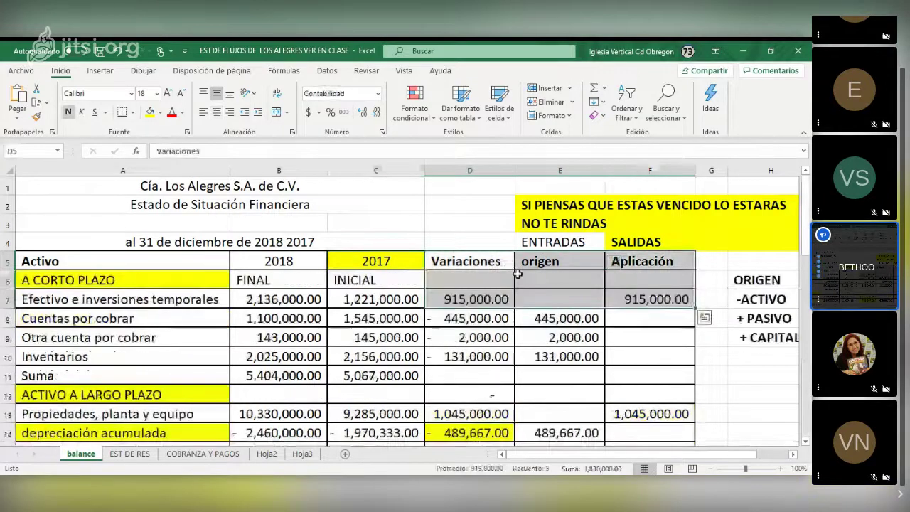